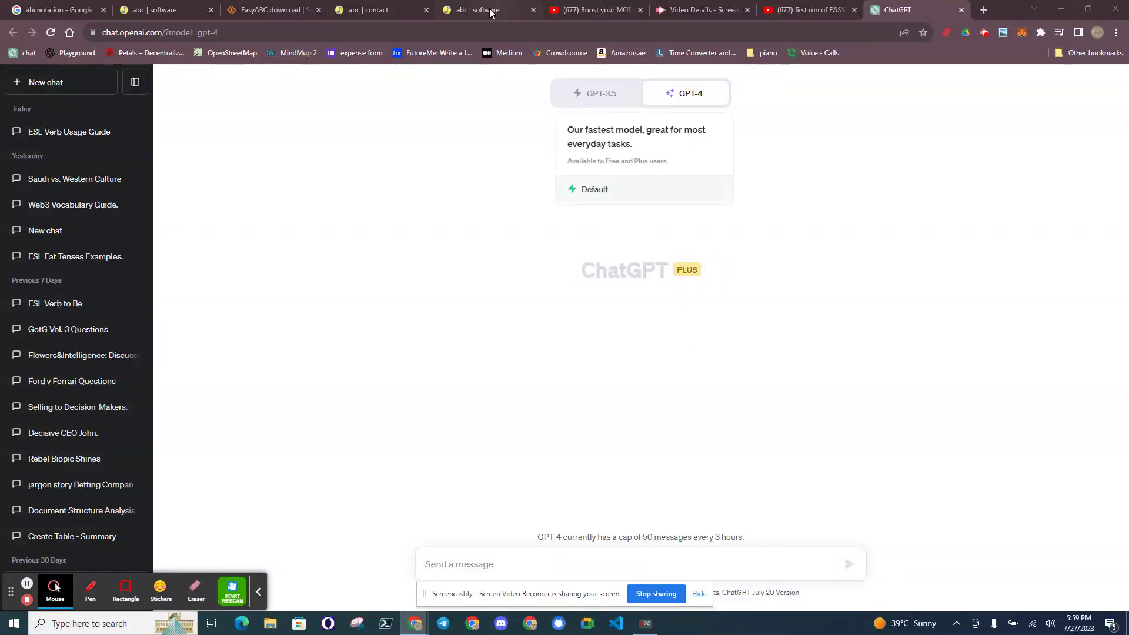
Step: Go from the abc software listing to the abcnotation.com home page
click(485, 12)
scroll(621, 242, up, 10)
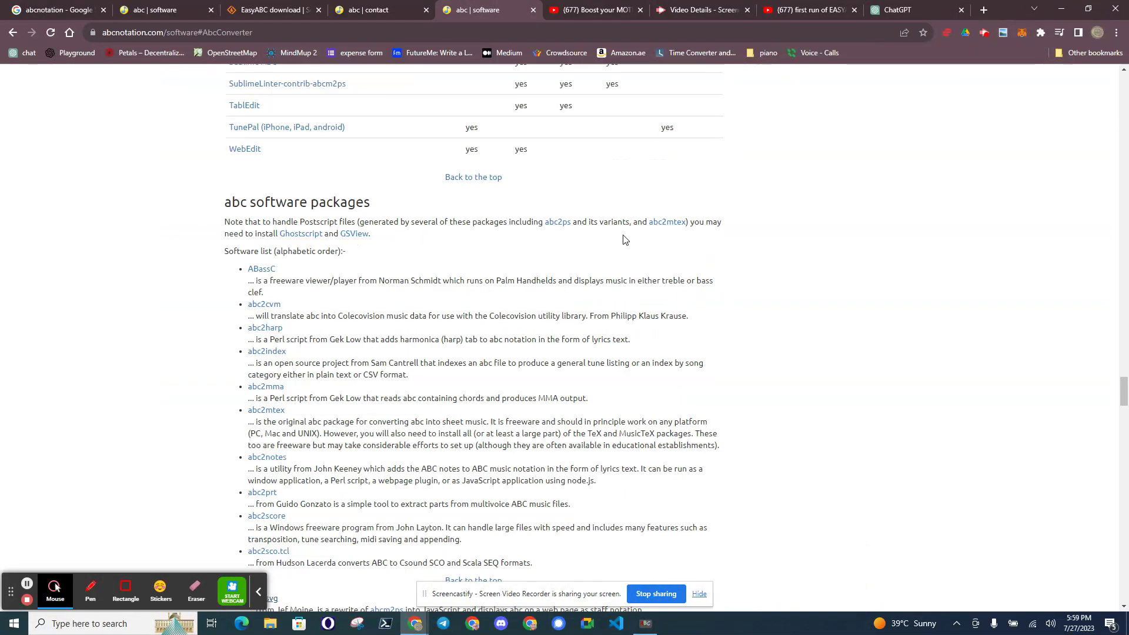
scroll(621, 241, up, 10)
scroll(622, 242, up, 10)
scroll(622, 241, up, 10)
scroll(621, 242, up, 10)
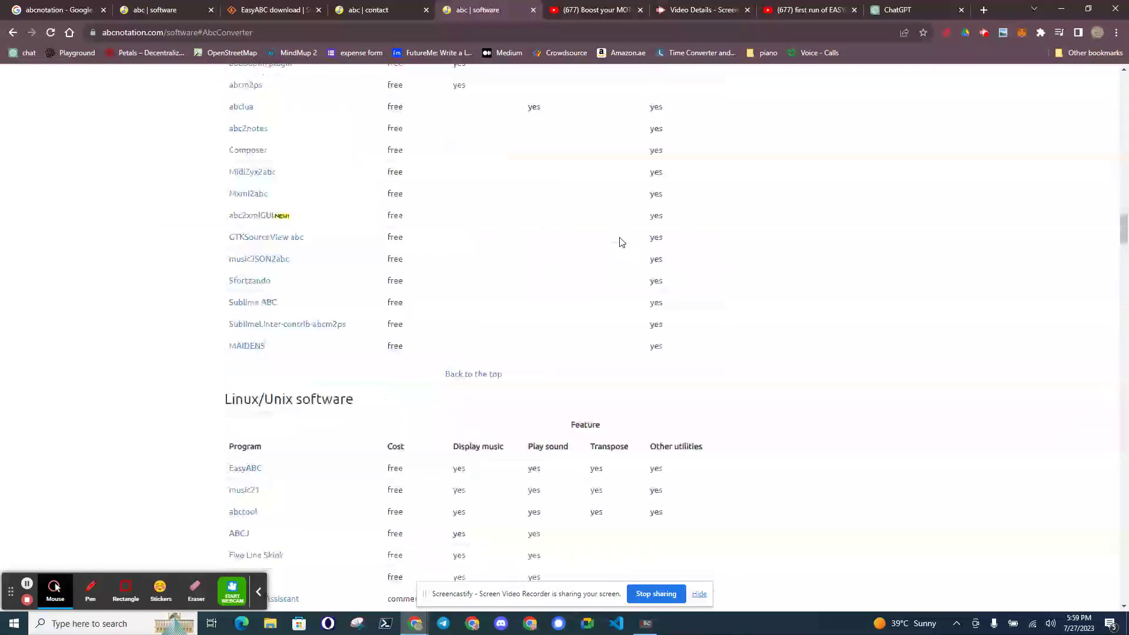
scroll(622, 241, up, 10)
scroll(622, 242, up, 10)
scroll(622, 246, up, 10)
scroll(621, 246, up, 10)
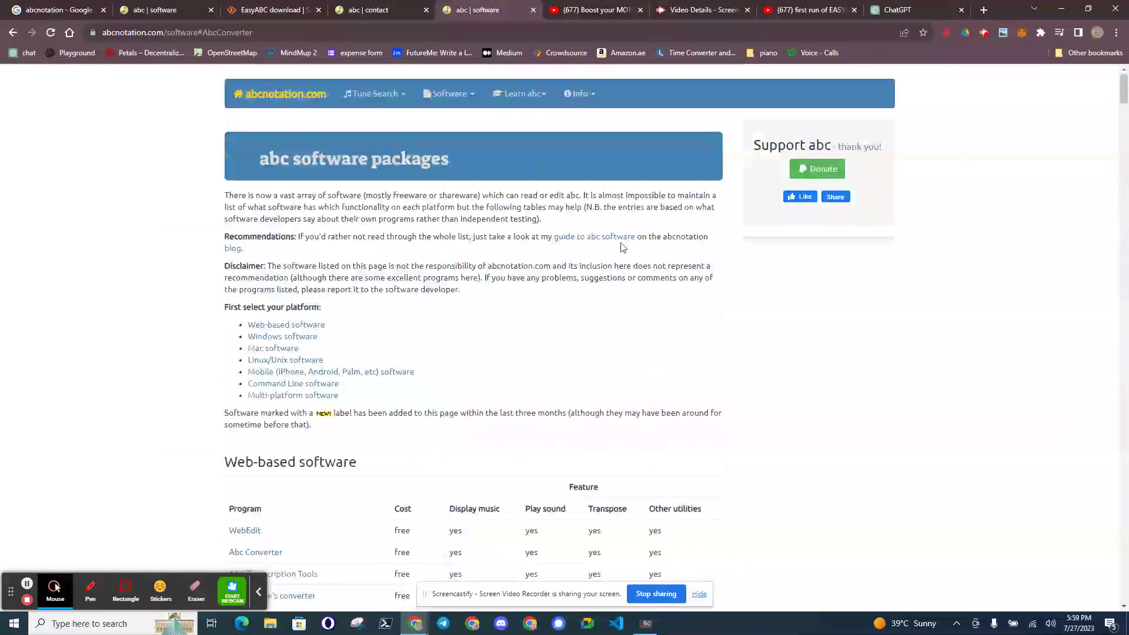
click(298, 98)
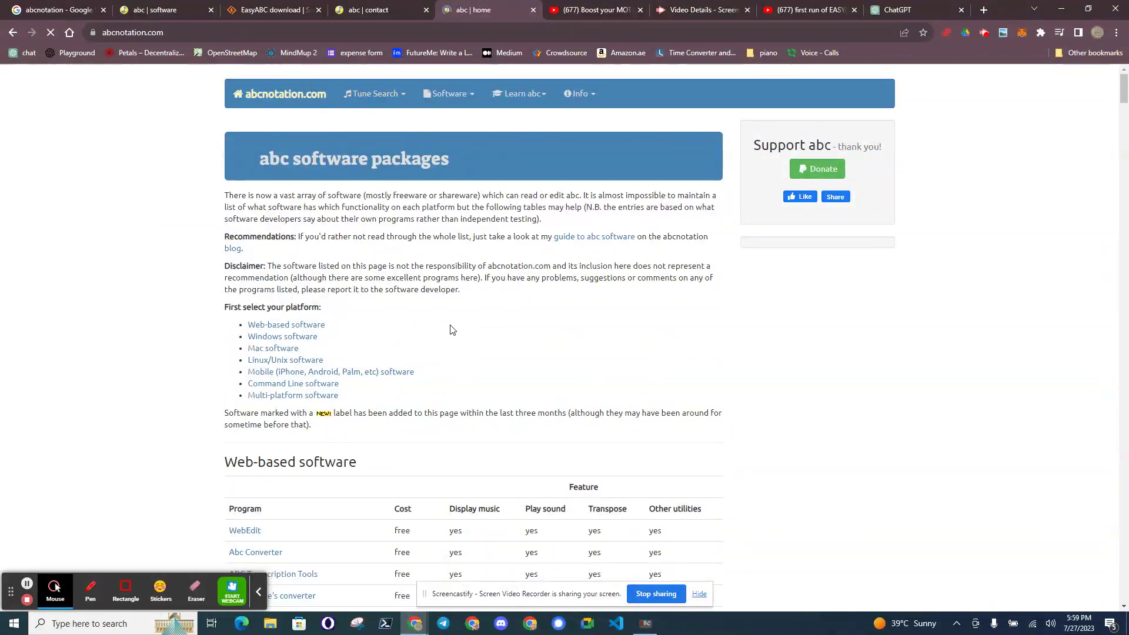
Step: Select the Speed the Plough example ABC code on the home page
scroll(490, 322, down, 1)
scroll(489, 323, down, 4)
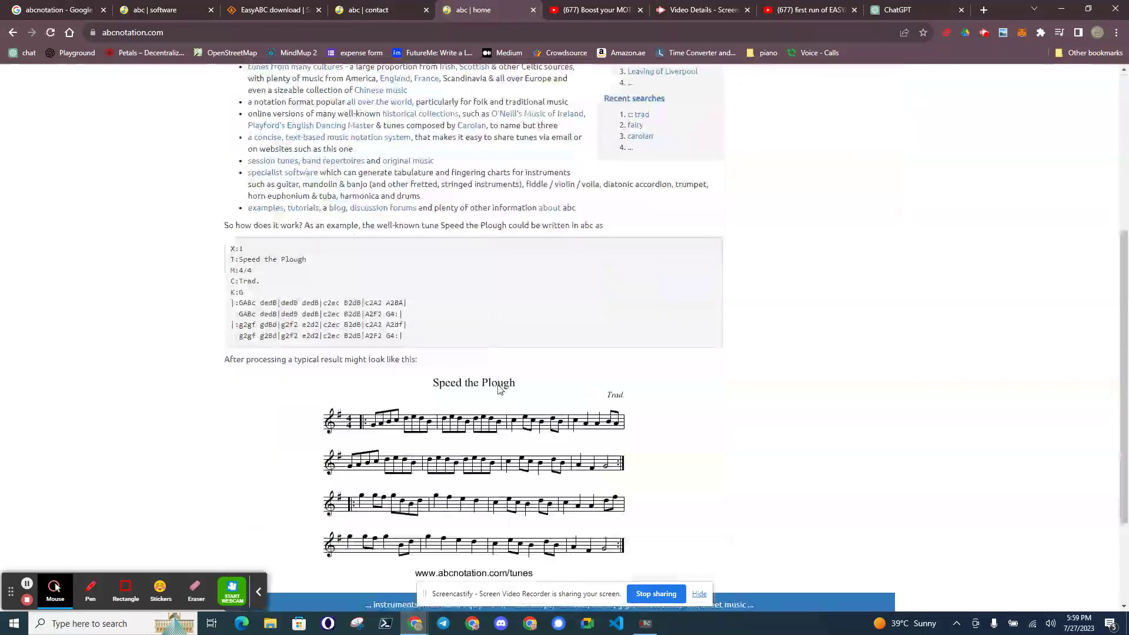
scroll(491, 320, down, 1)
drag(410, 280, 227, 197)
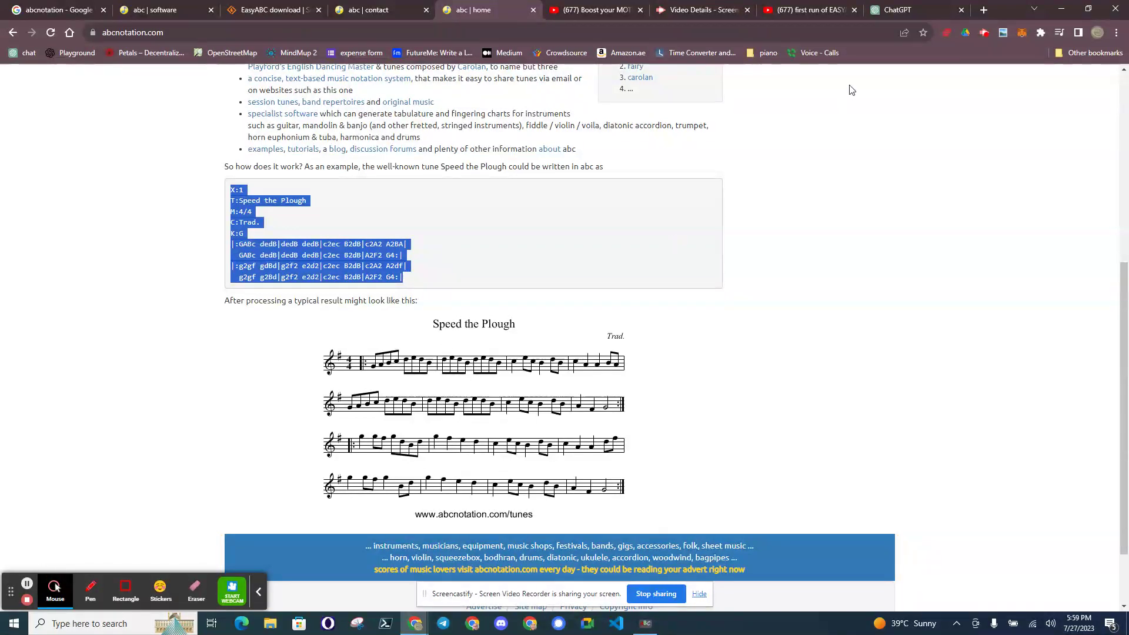
Step: In EasyABC, replace the R: placeholder 'I don't have it!' with disco
key(alt+Tab)
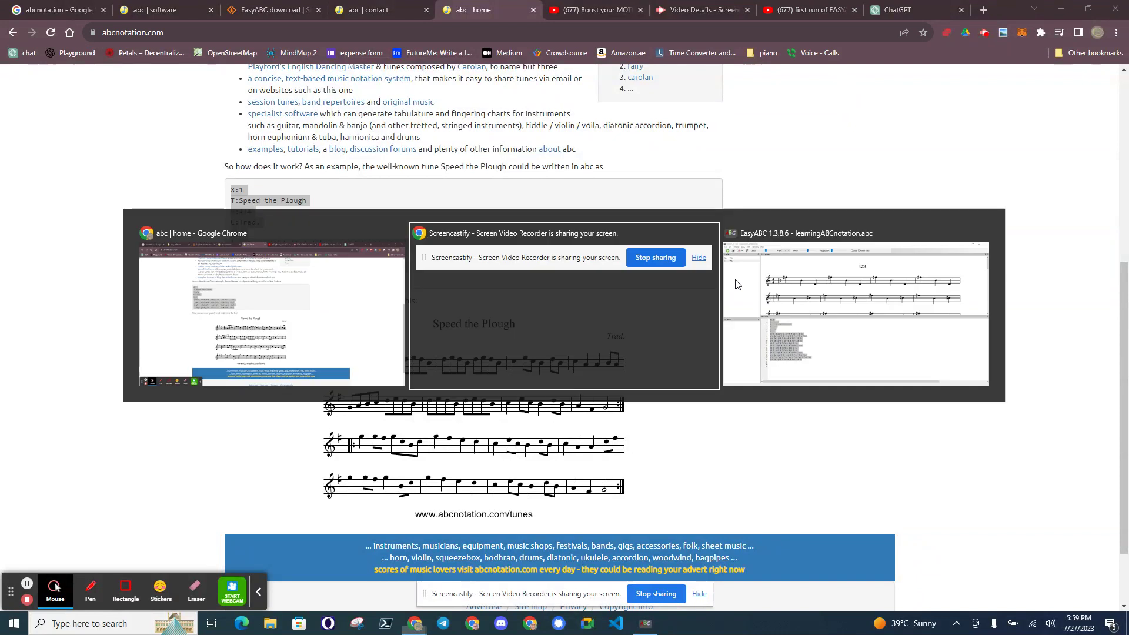
key(alt+Tab)
click(401, 388)
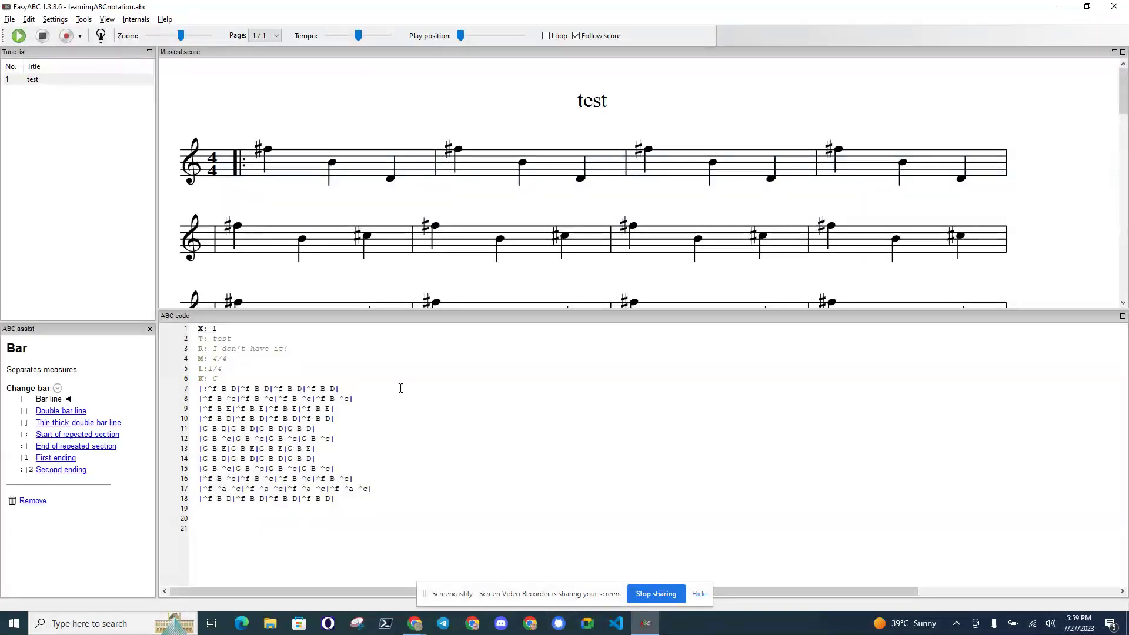
click(199, 349)
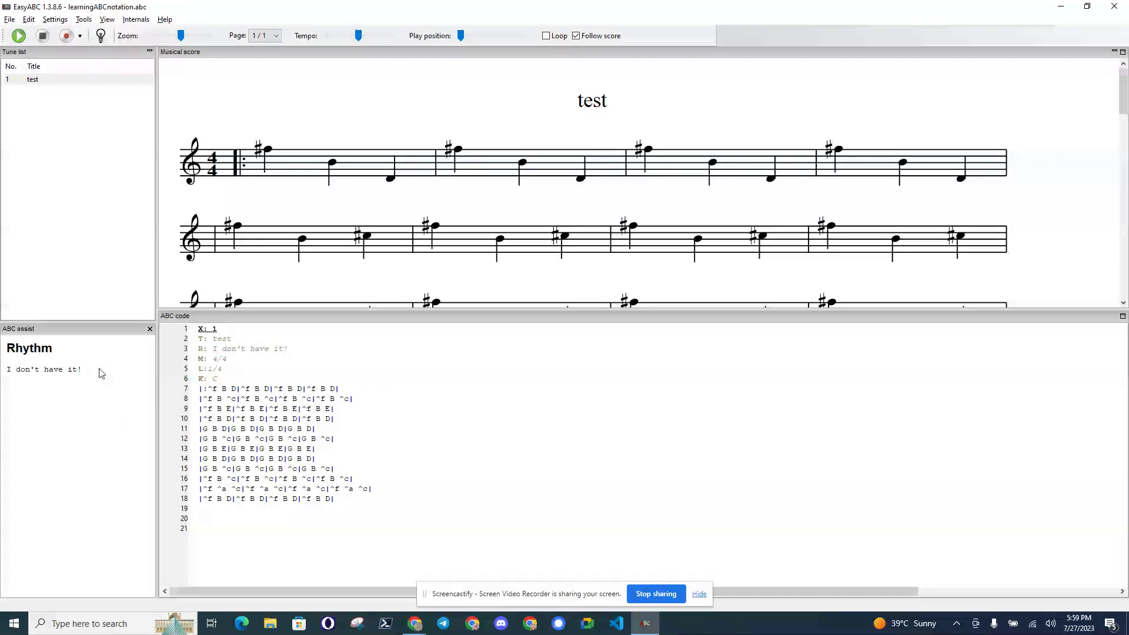
drag(288, 350, 215, 349)
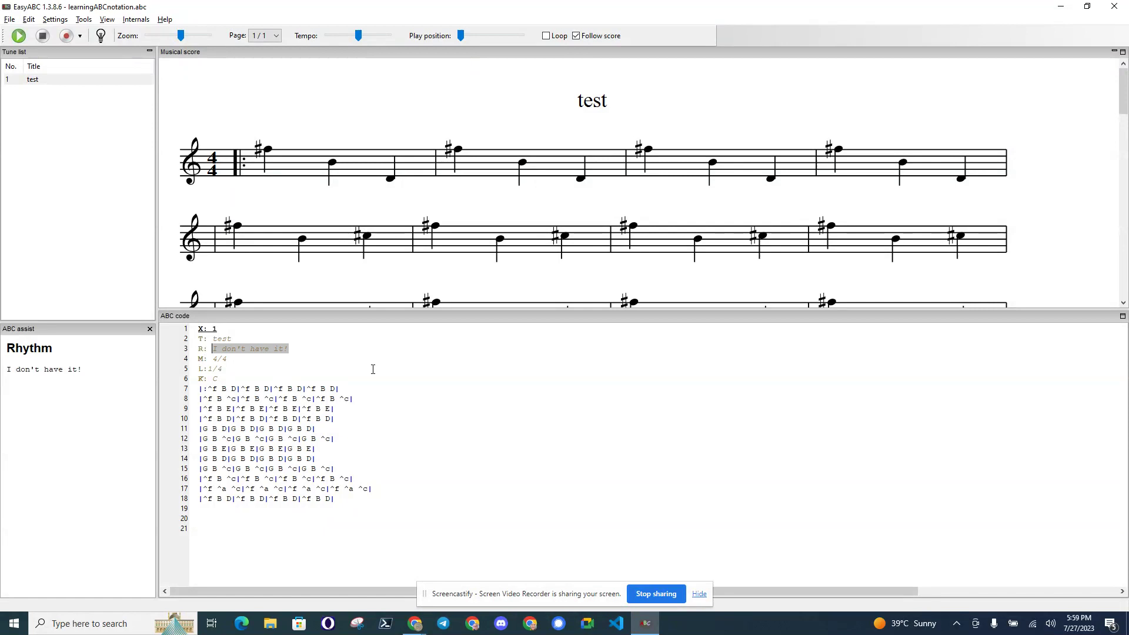
text(ja)
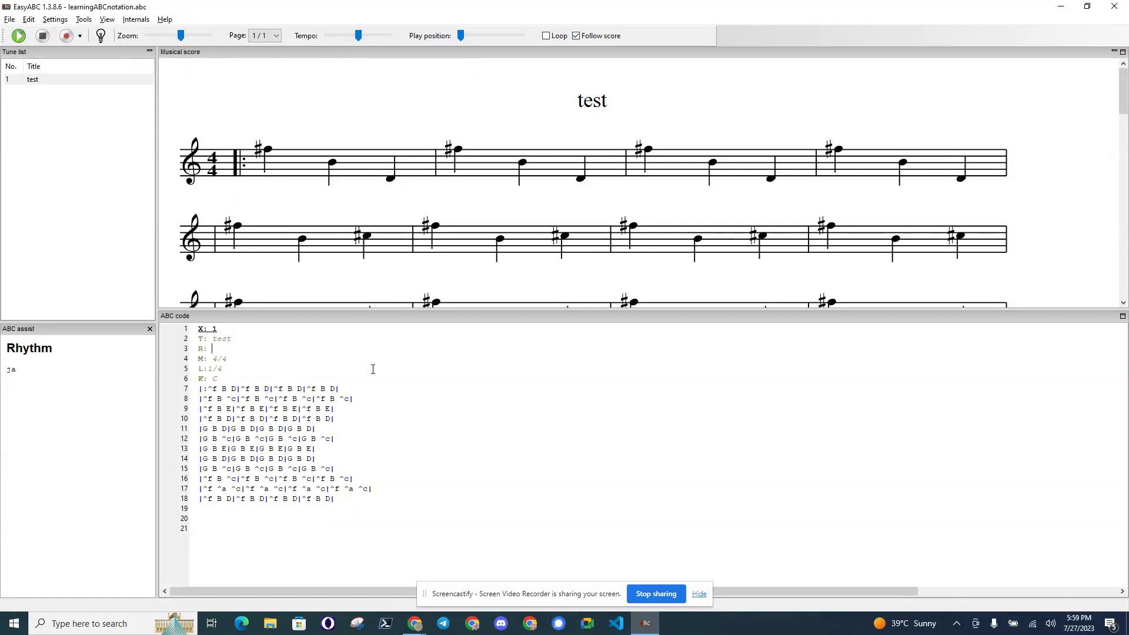
text(co)
Step: Select the tune's ABC code from the X: 1 line to the end
drag(339, 501, 196, 333)
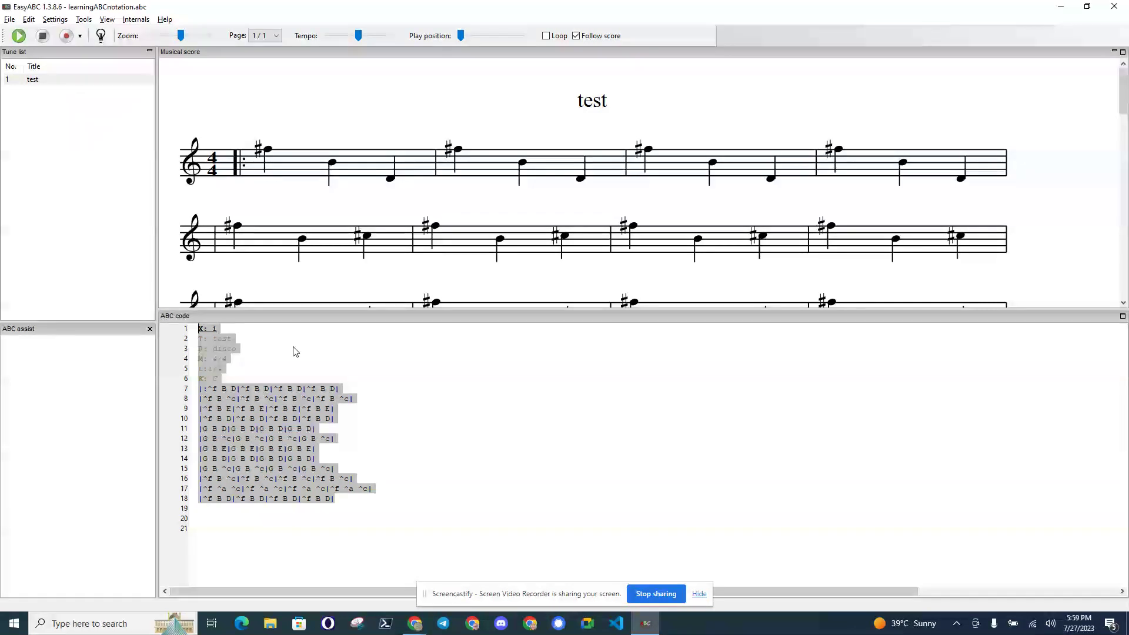
click(222, 338)
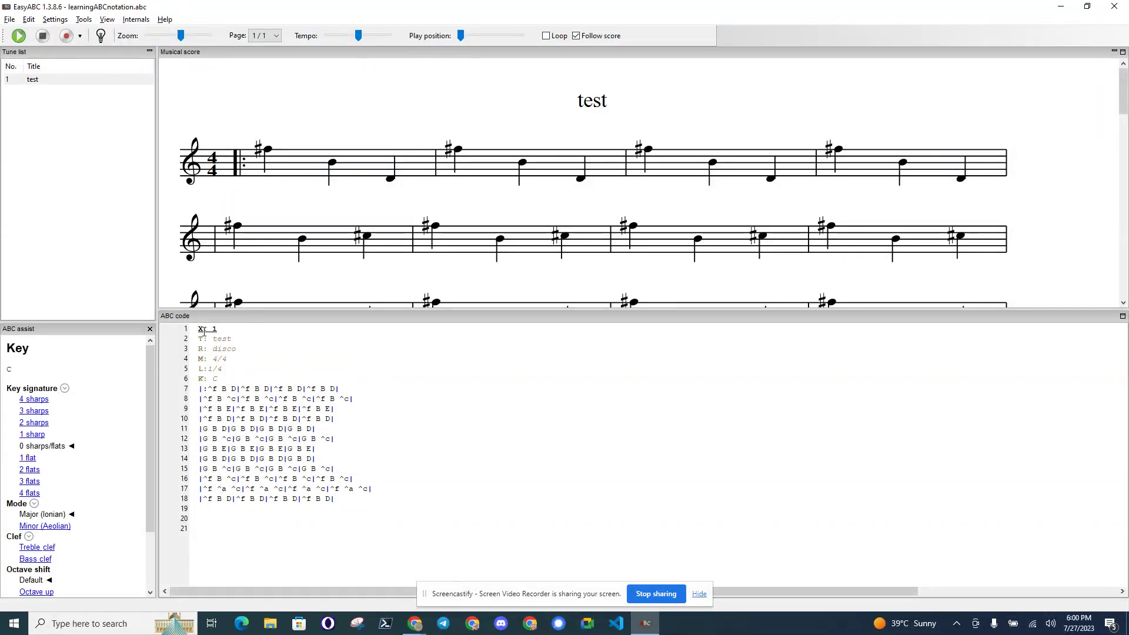
click(200, 330)
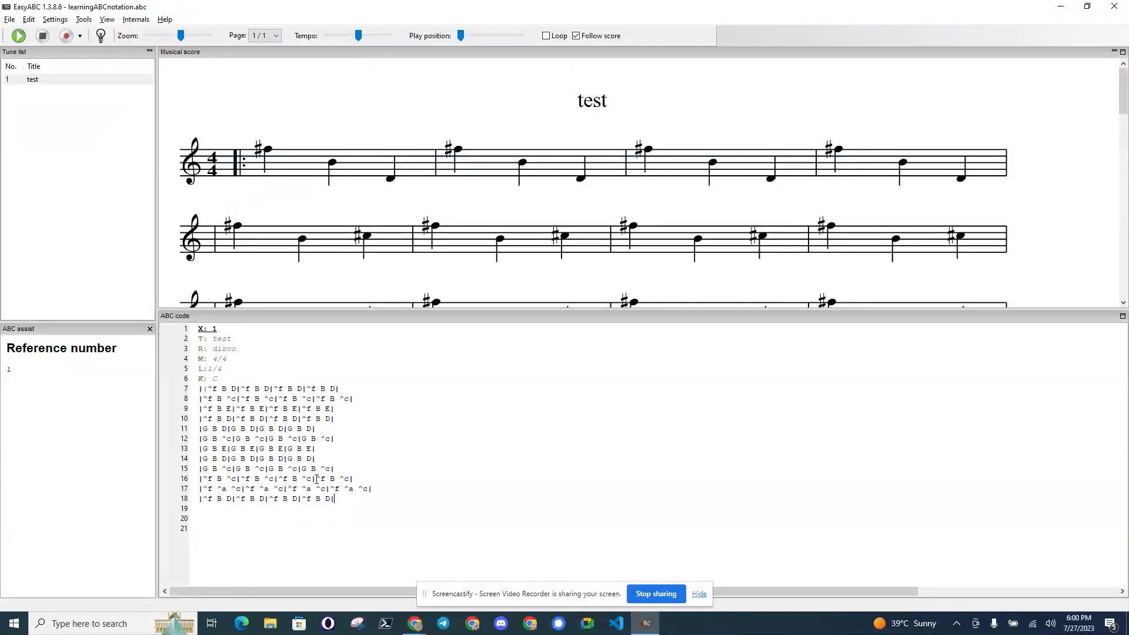
drag(336, 499, 193, 332)
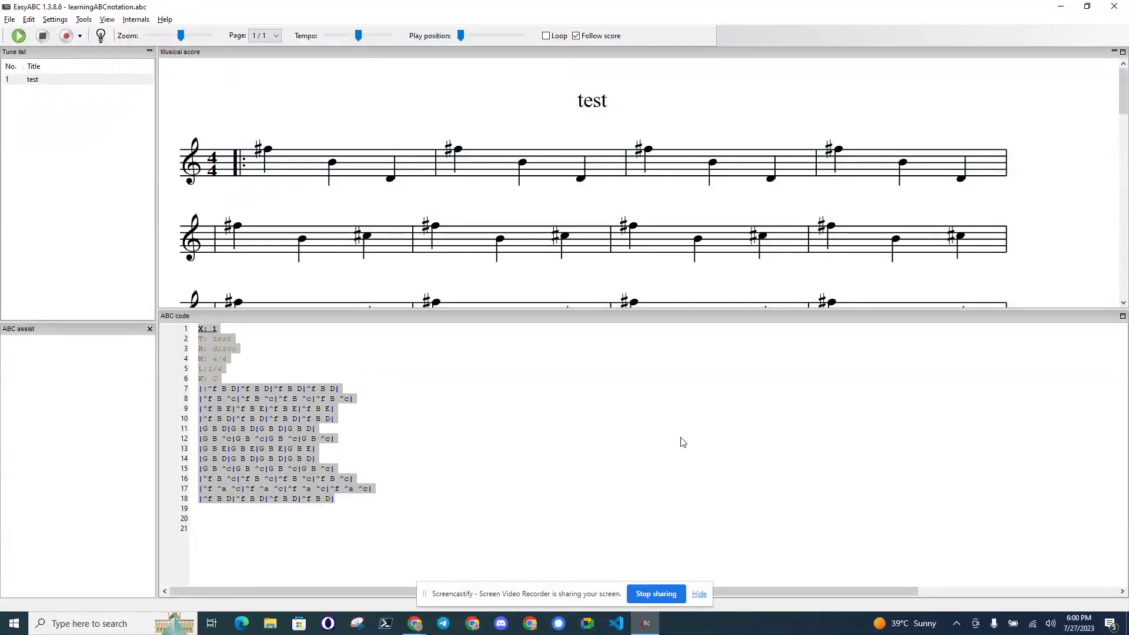
Step: In ChatGPT, write 'You are an expert at ABCNOTATION...' asking for a new simple piano piece
key(alt+Tab)
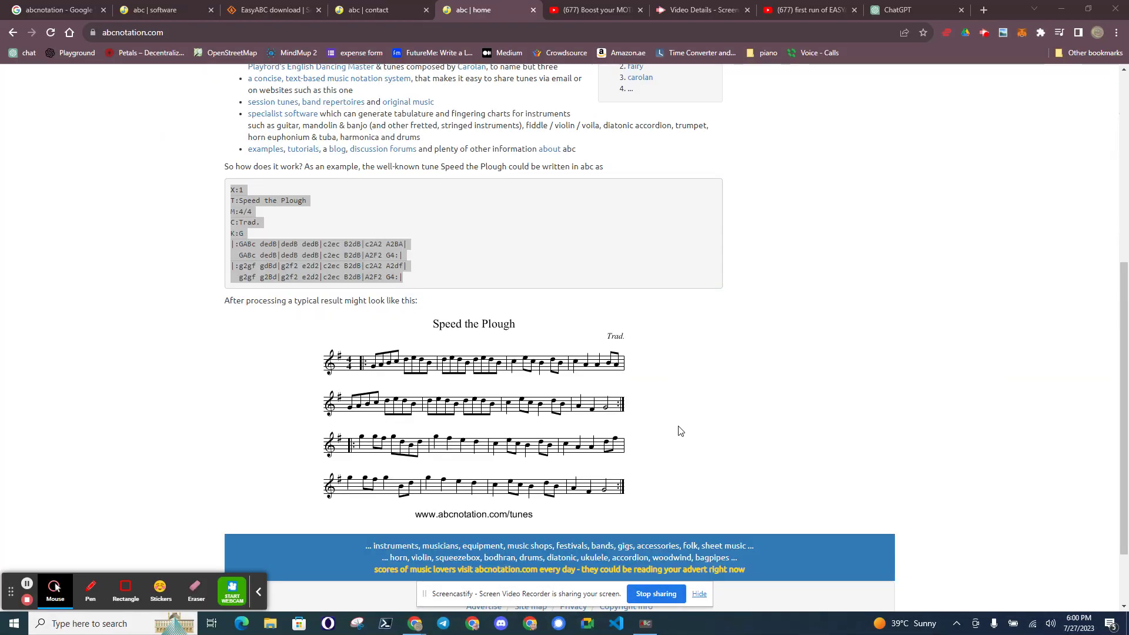
click(897, 10)
mouse_move(686, 93)
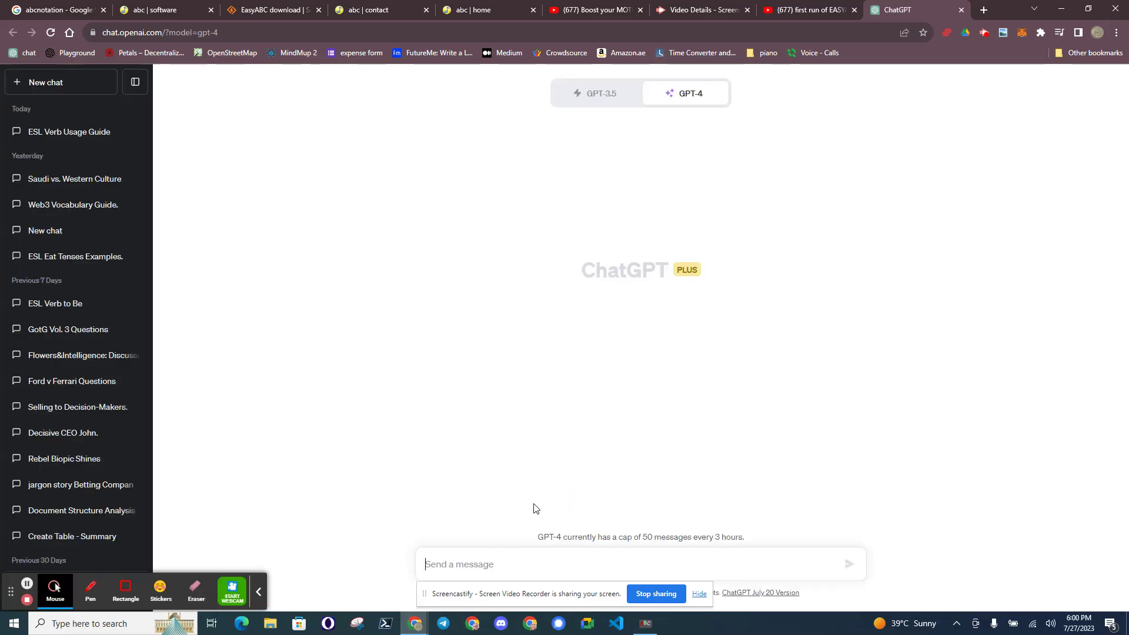
text(You are an ex)
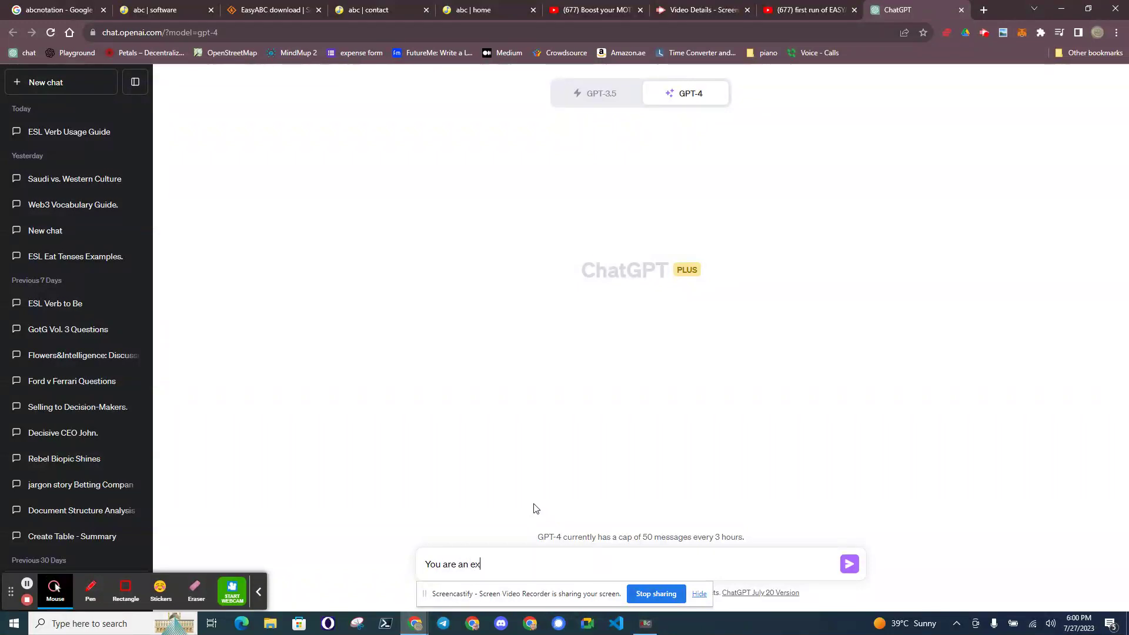
text(pert at A)
text(BCNOT)
text(ATION. TAK)
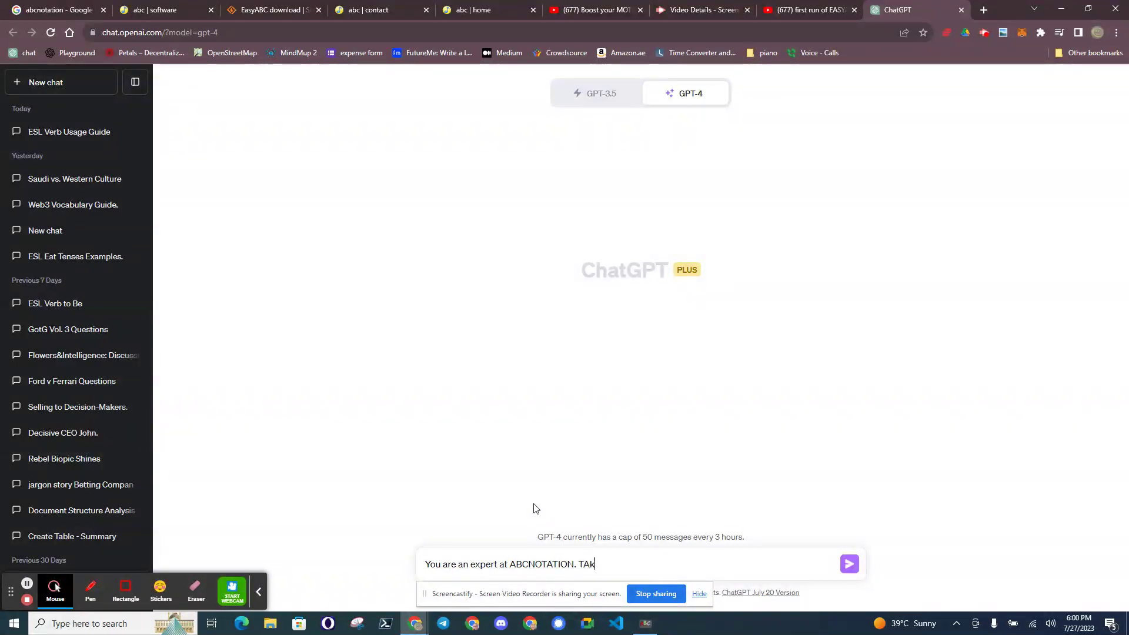
key(BackSpace)
text(ke)
text(his)
text( code a)
text(mple)
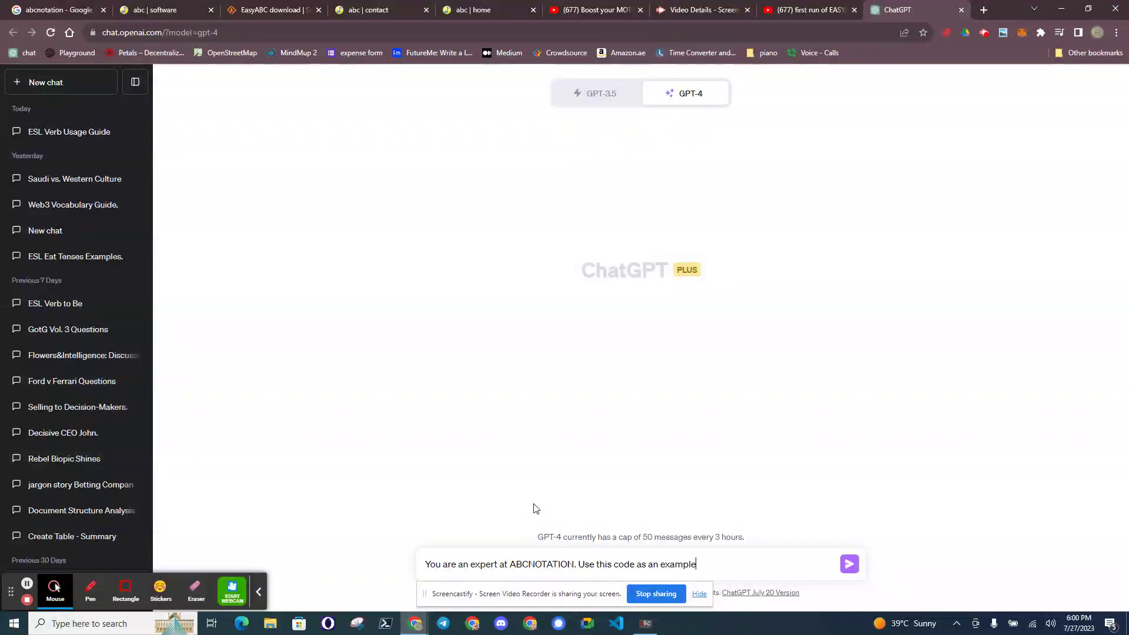
text( and d)
text(eat)
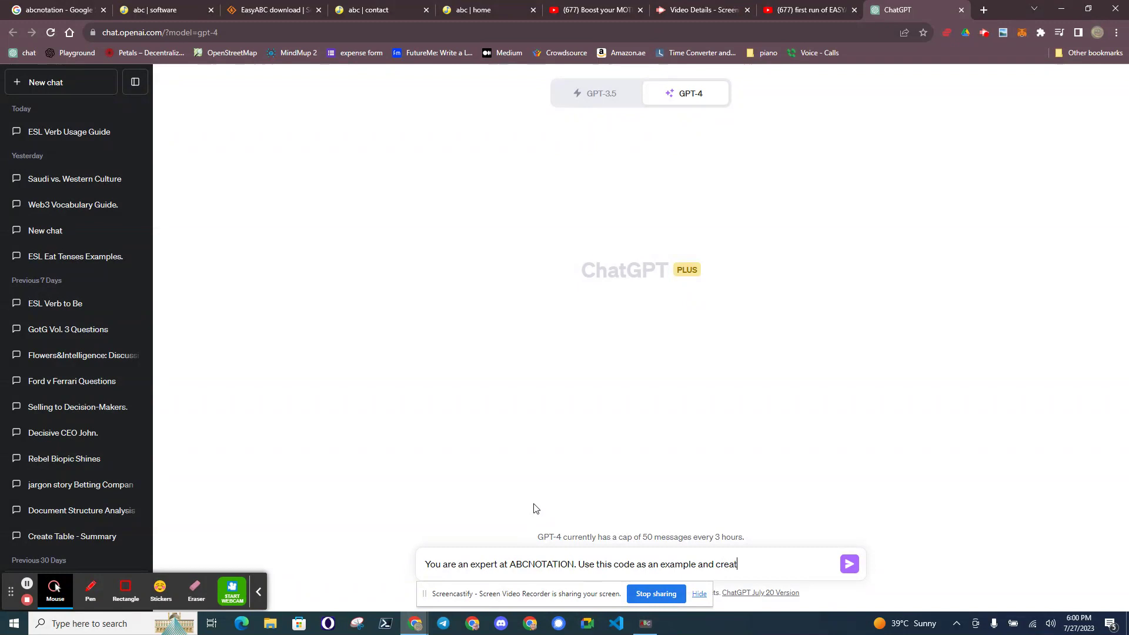
text(ne)
text(w simple)
text( piano)
text( pie)
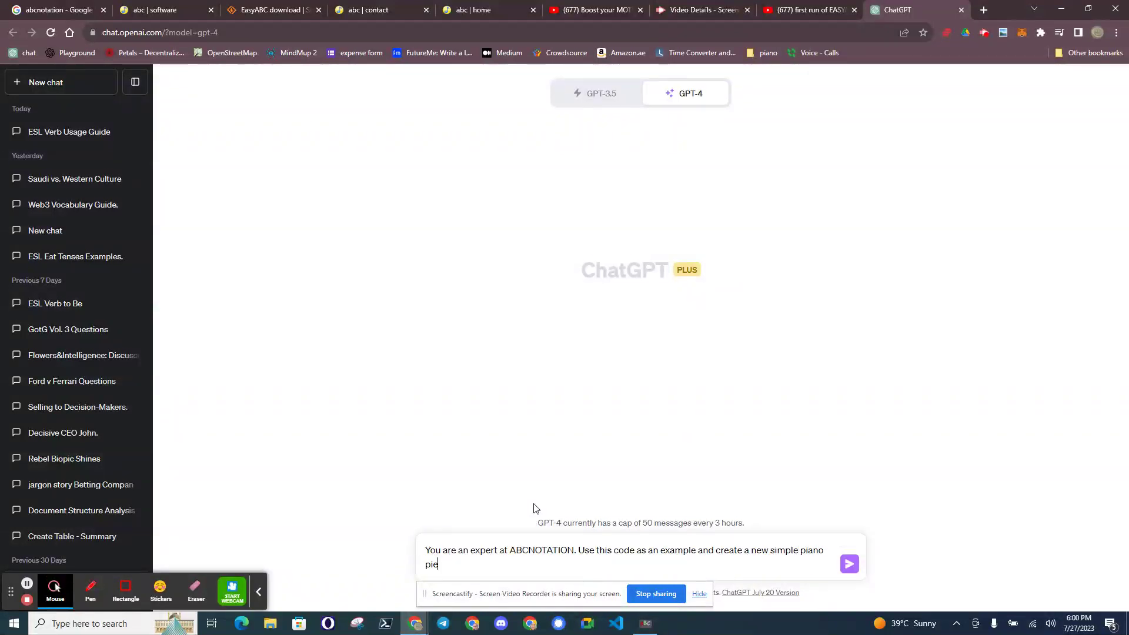
text(.)
Step: Paste the example code under the prompt, send it, and select the returned 'Melody in the Air' code
key(shift+Return)
key(shift+Return)
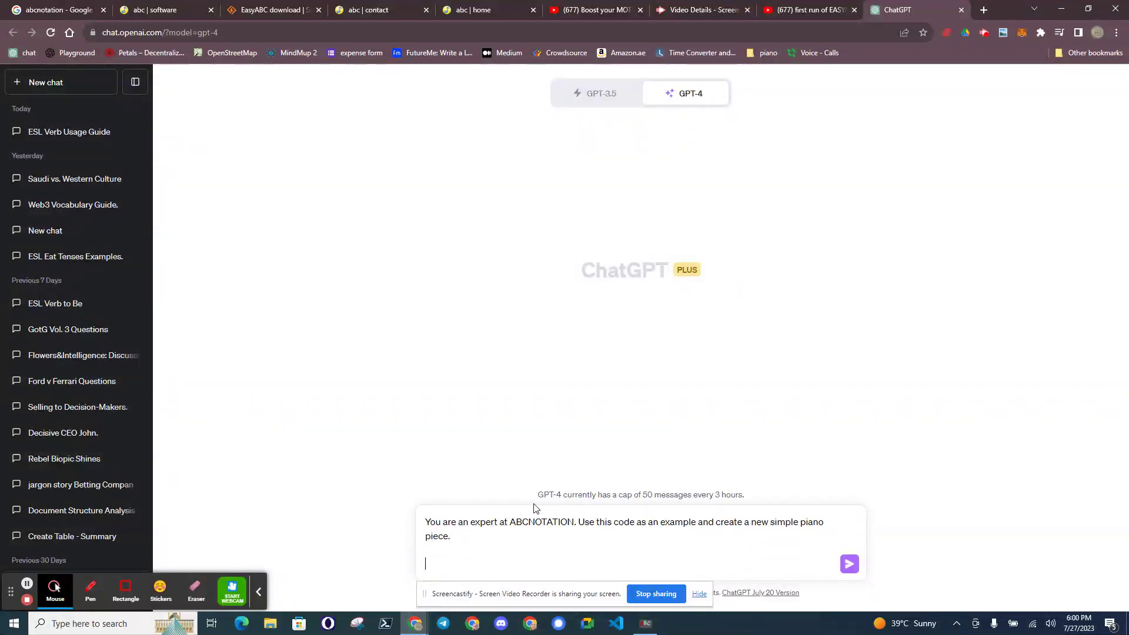
key(ctrl+v)
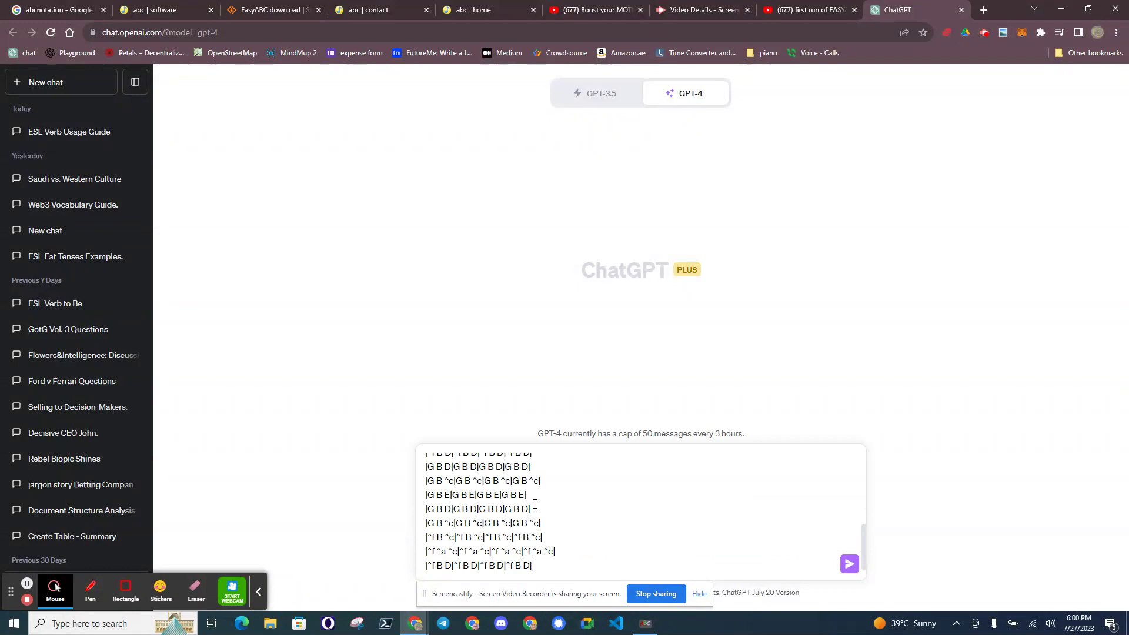
key(Return)
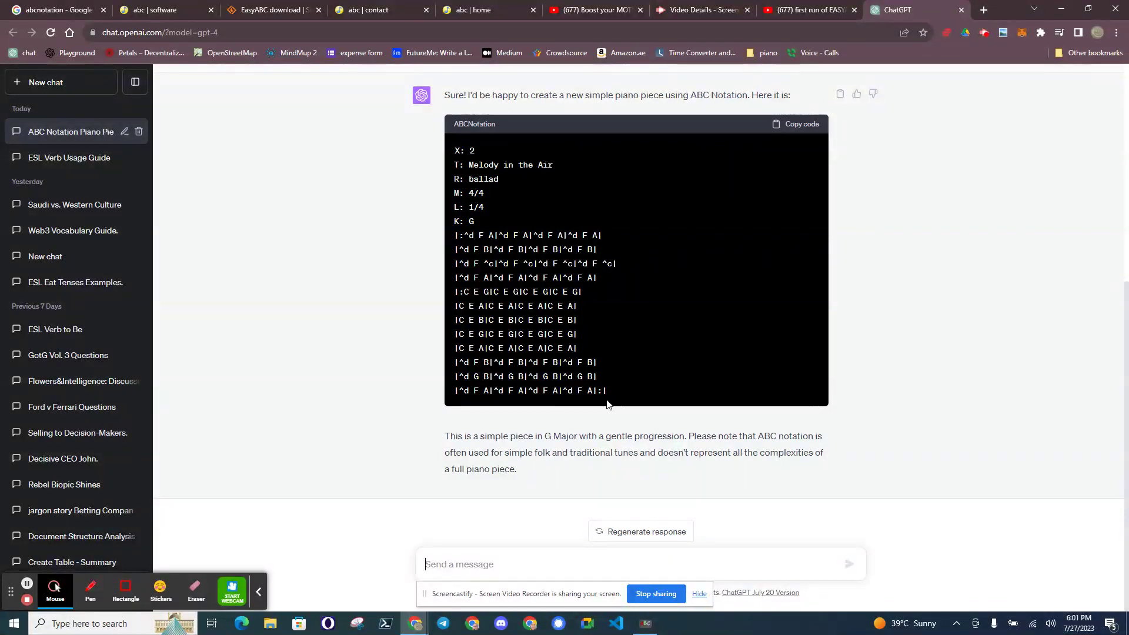
drag(609, 389, 452, 147)
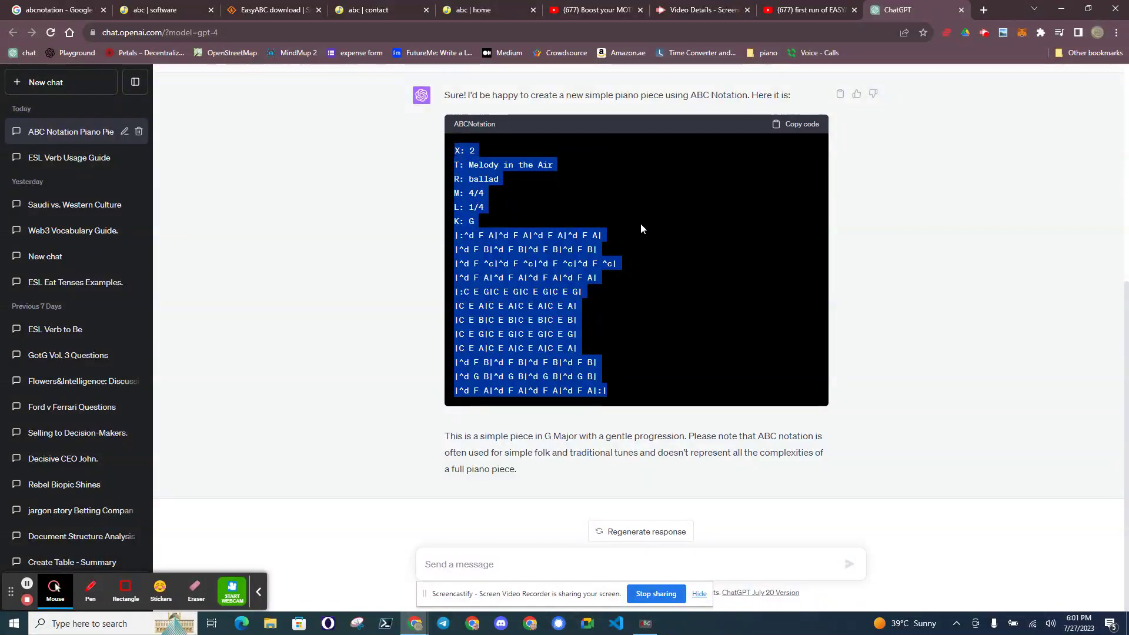
Step: Create a new Untitled tune document and paste the Melody in the Air code into it
key(alt+Tab)
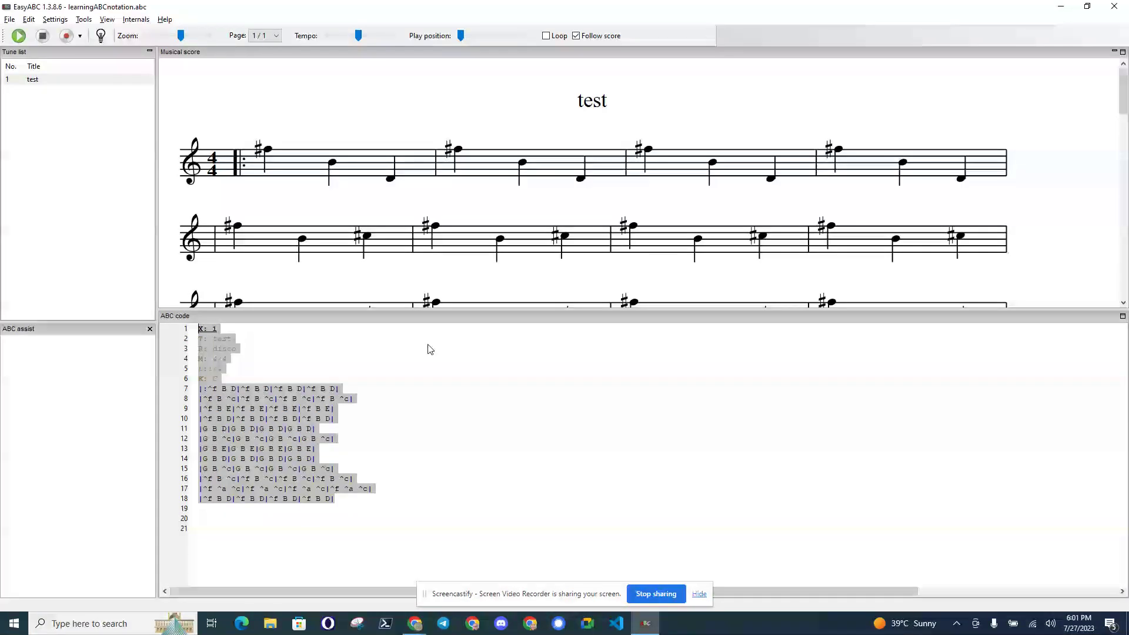
click(10, 18)
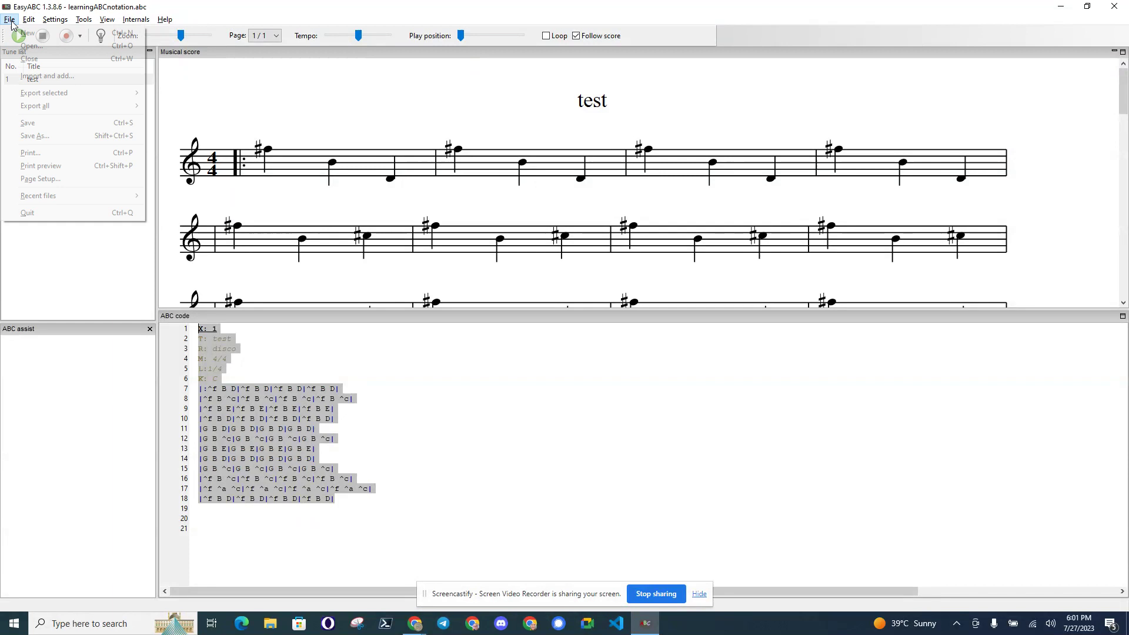
click(21, 35)
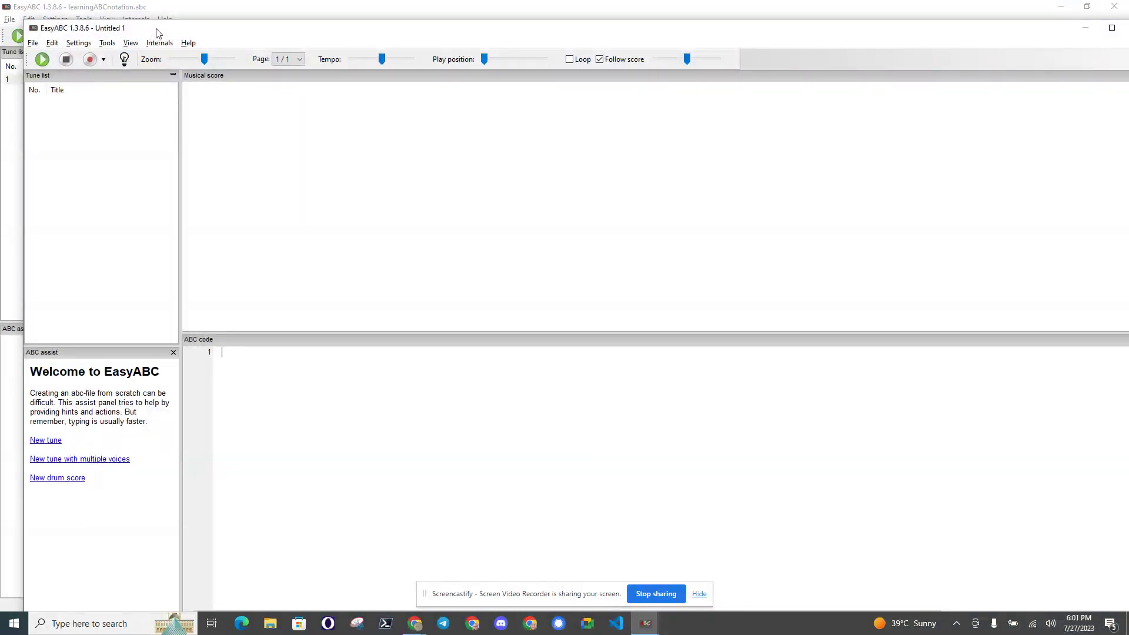
drag(1061, 29, 998, 41)
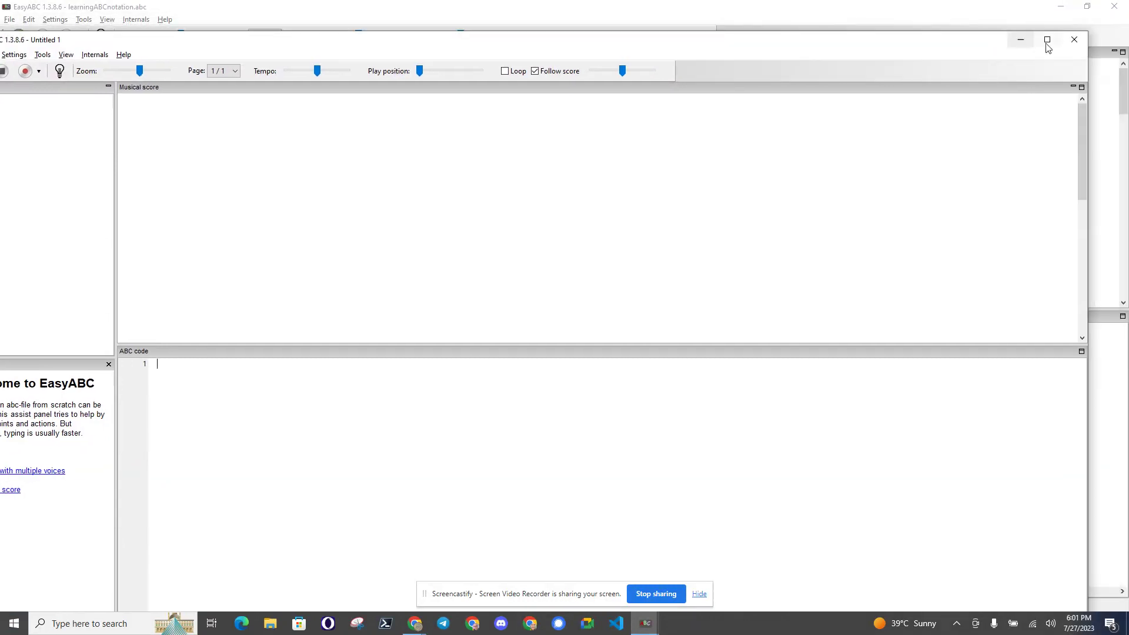
click(1071, 45)
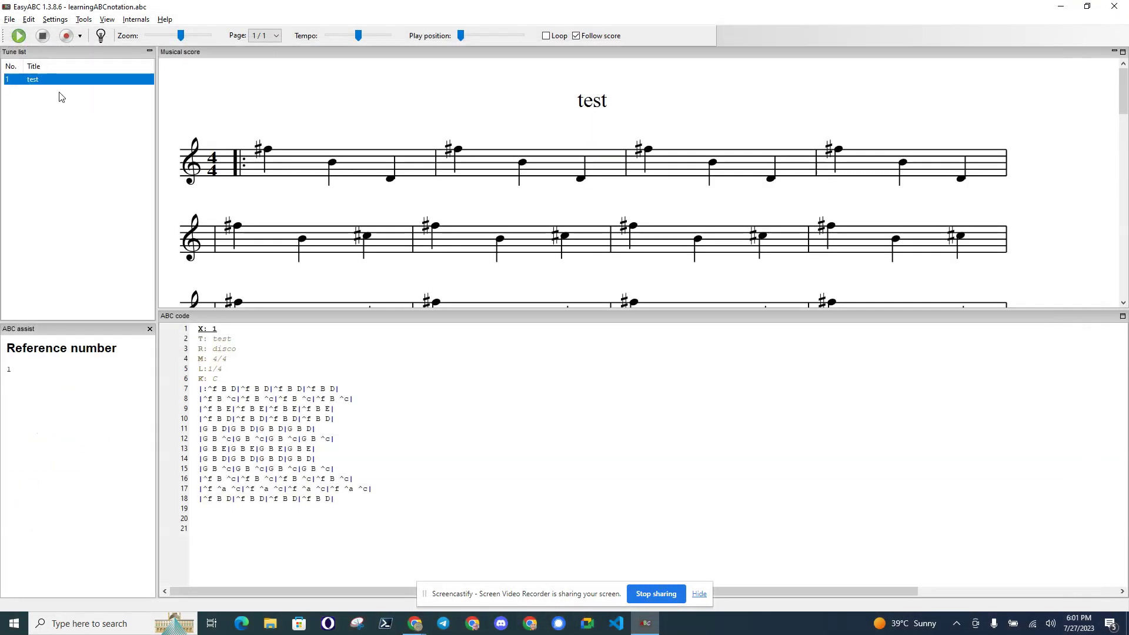
click(11, 20)
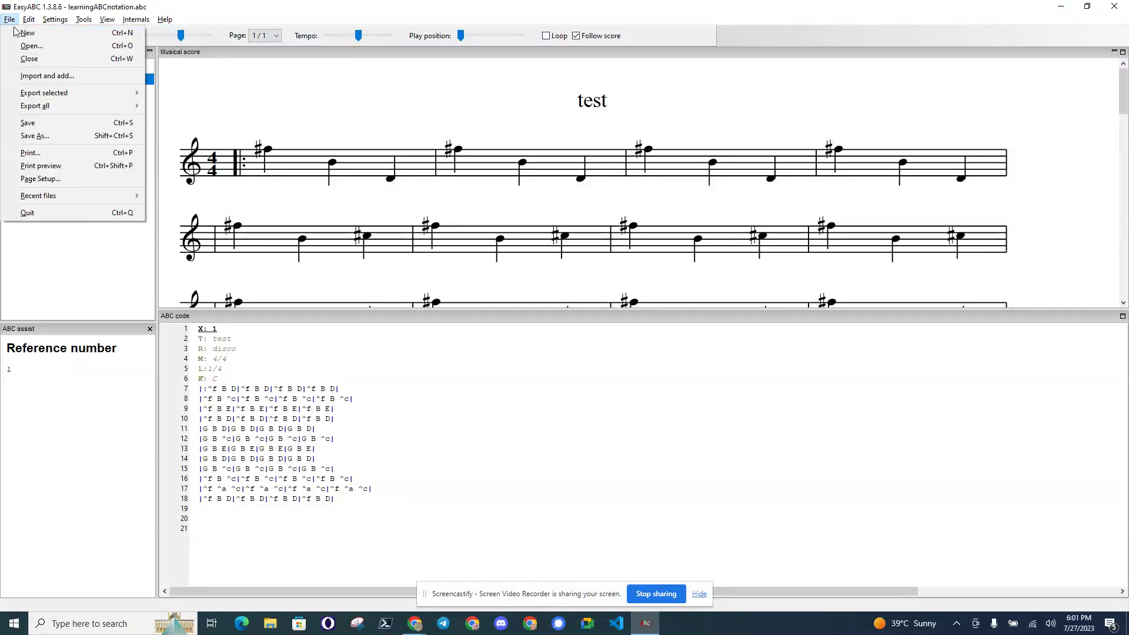
click(25, 34)
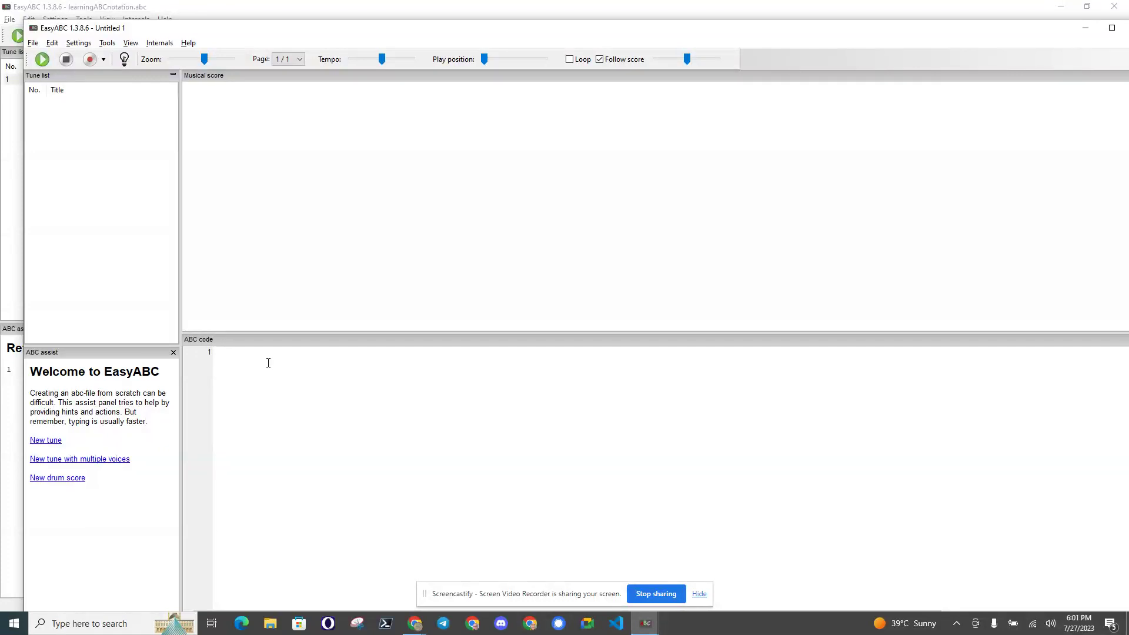
key(ctrl+v)
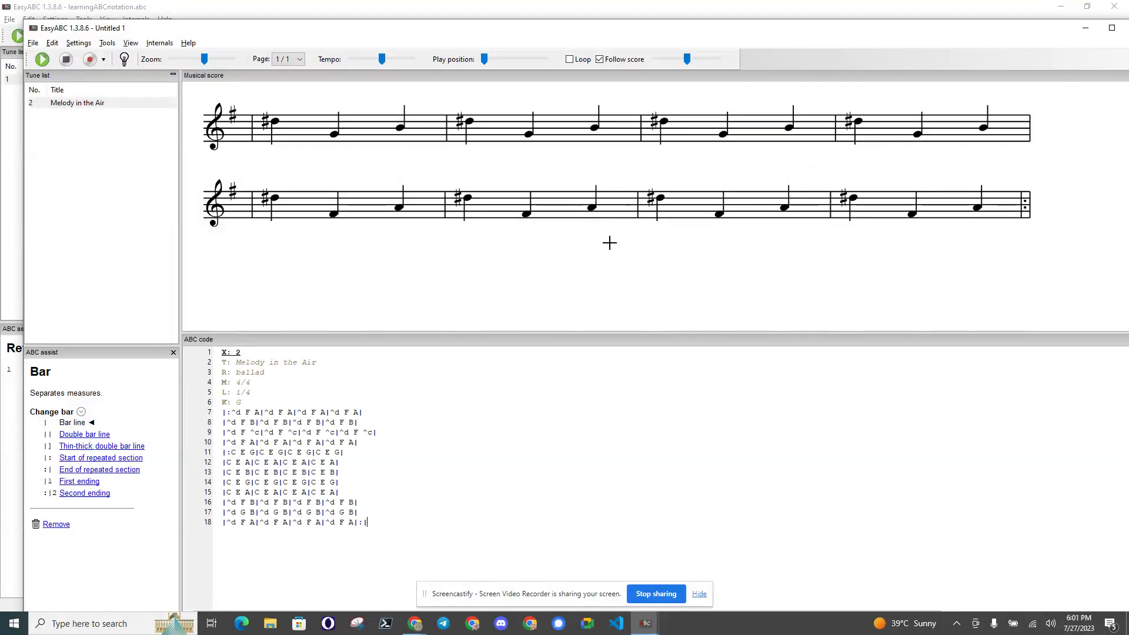
Step: Enlarge the score area and start playback of Melody in the Air
scroll(607, 245, down, 2)
scroll(607, 245, down, 2)
scroll(606, 245, down, 2)
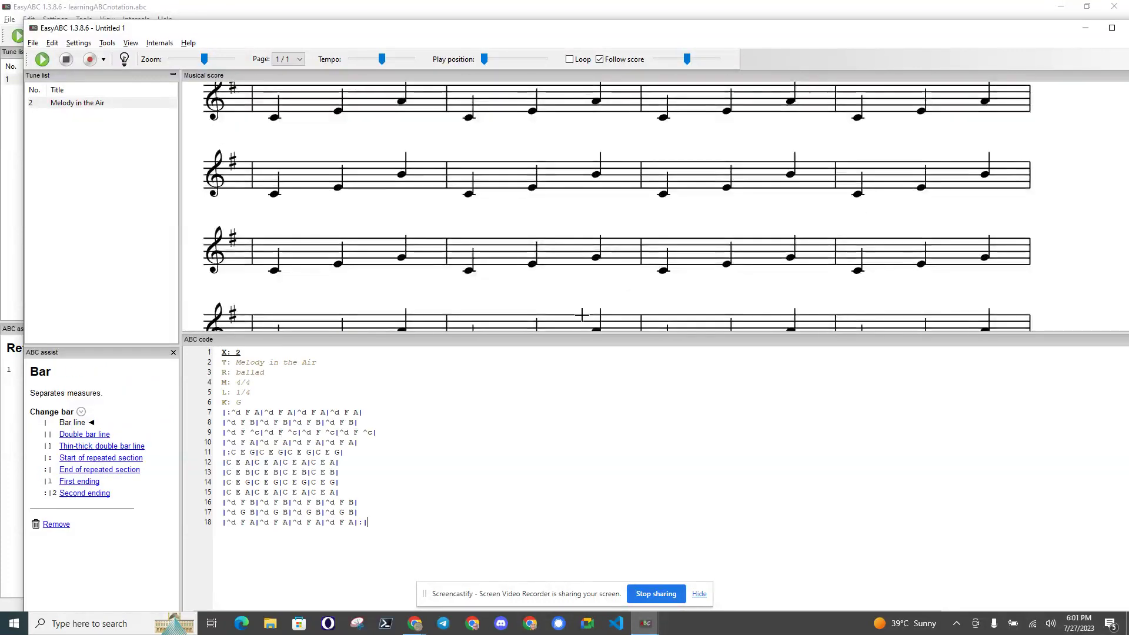
drag(579, 329, 587, 459)
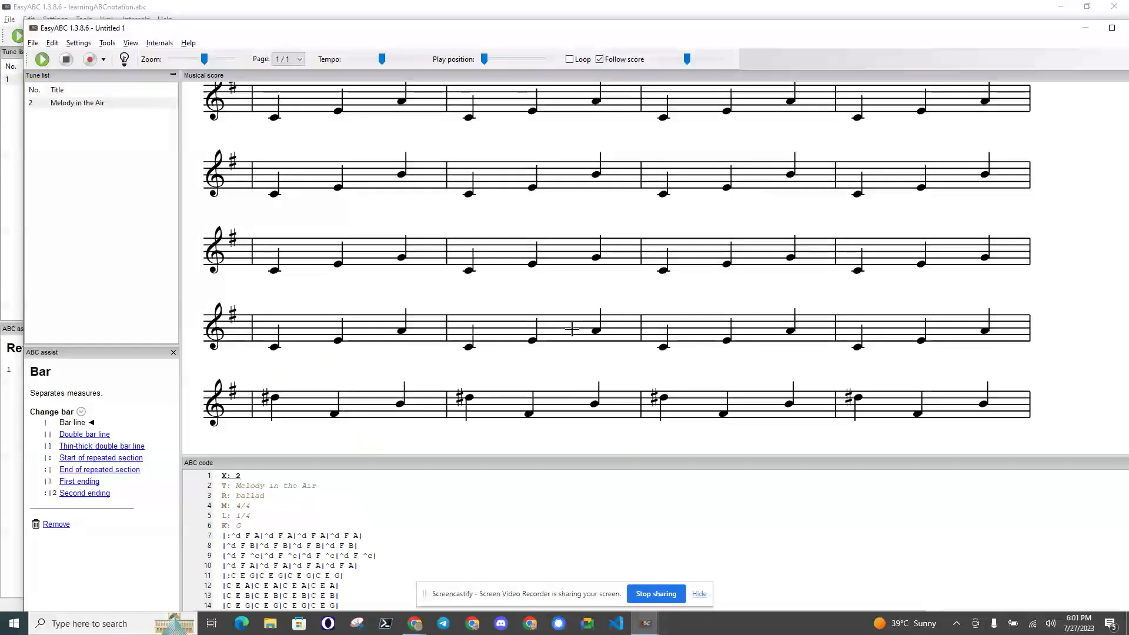
scroll(562, 278, up, 3)
scroll(559, 279, up, 3)
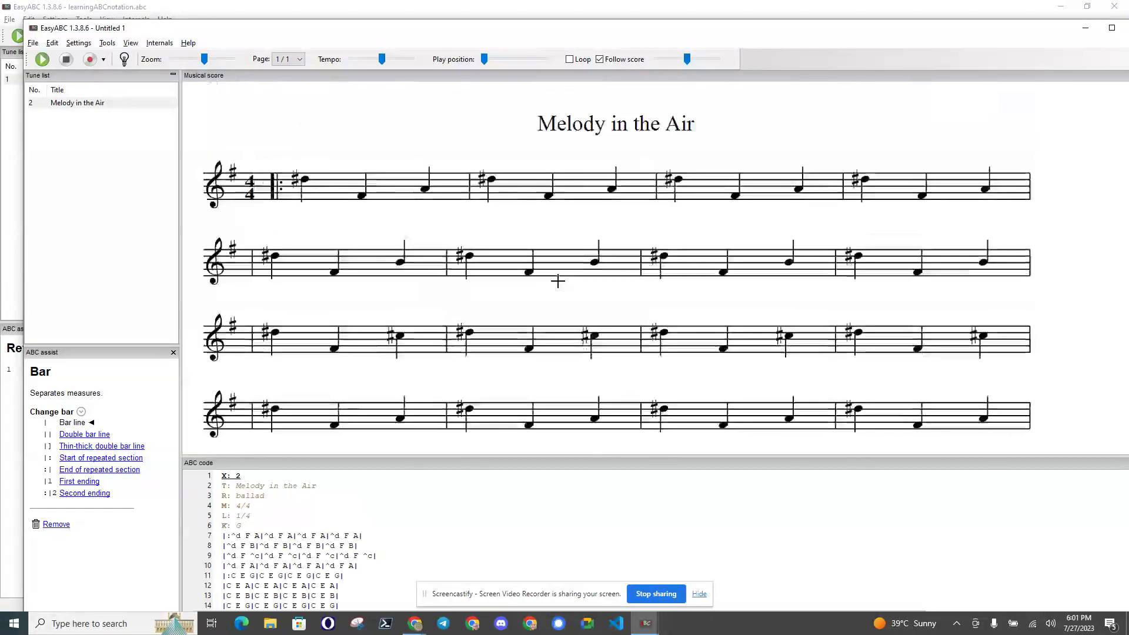
click(47, 63)
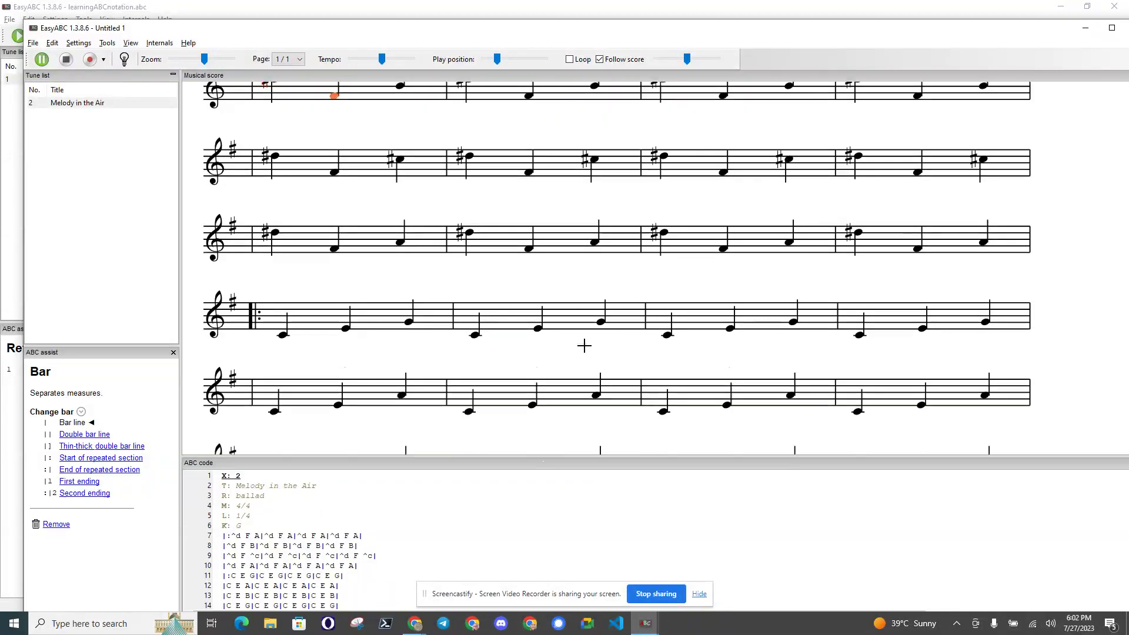
Step: Resize the code pane so all 18 ABC lines are visible
scroll(585, 347, down, 3)
scroll(588, 350, down, 1)
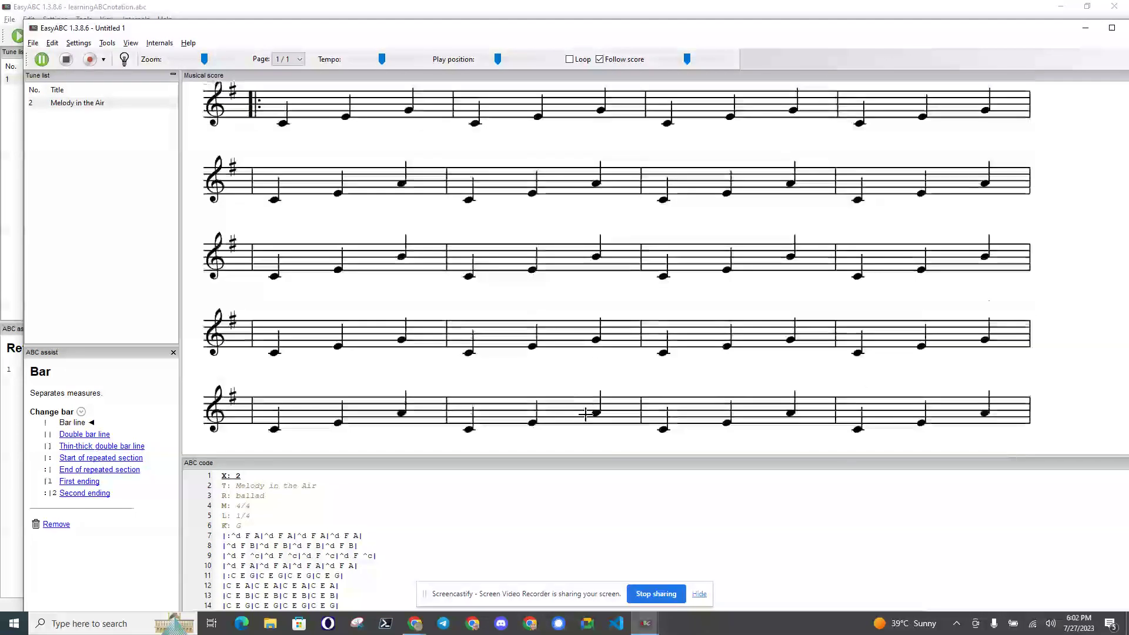
scroll(586, 415, down, 1)
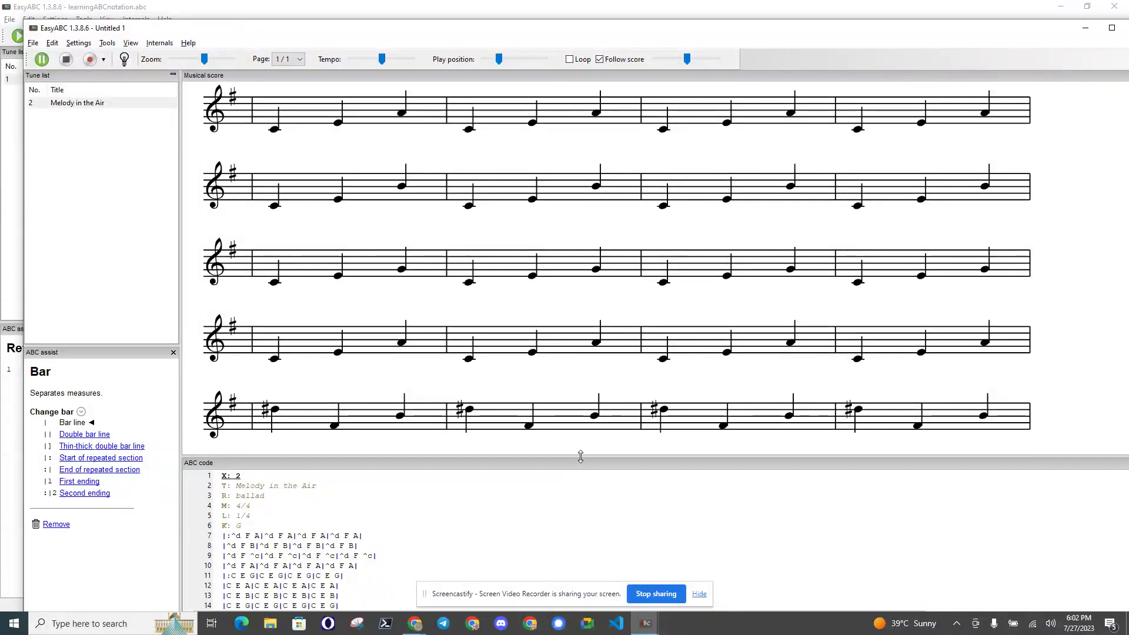
drag(587, 214, 587, 216)
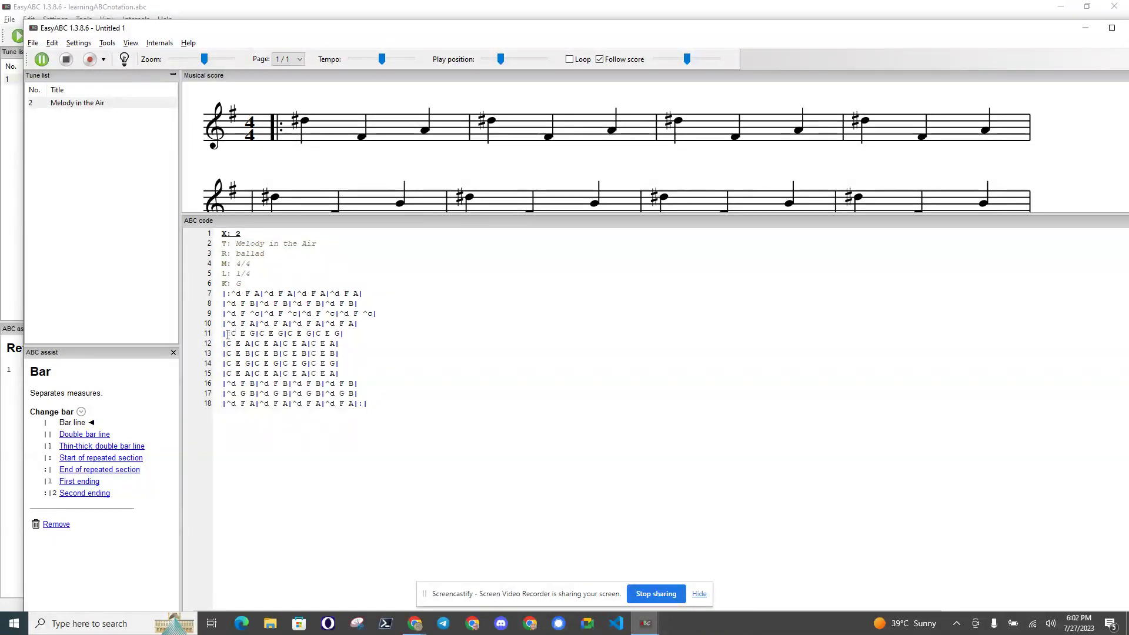
Step: Restore the tune window, position it over the original file, and enlarge the score to three staves
drag(226, 334, 344, 334)
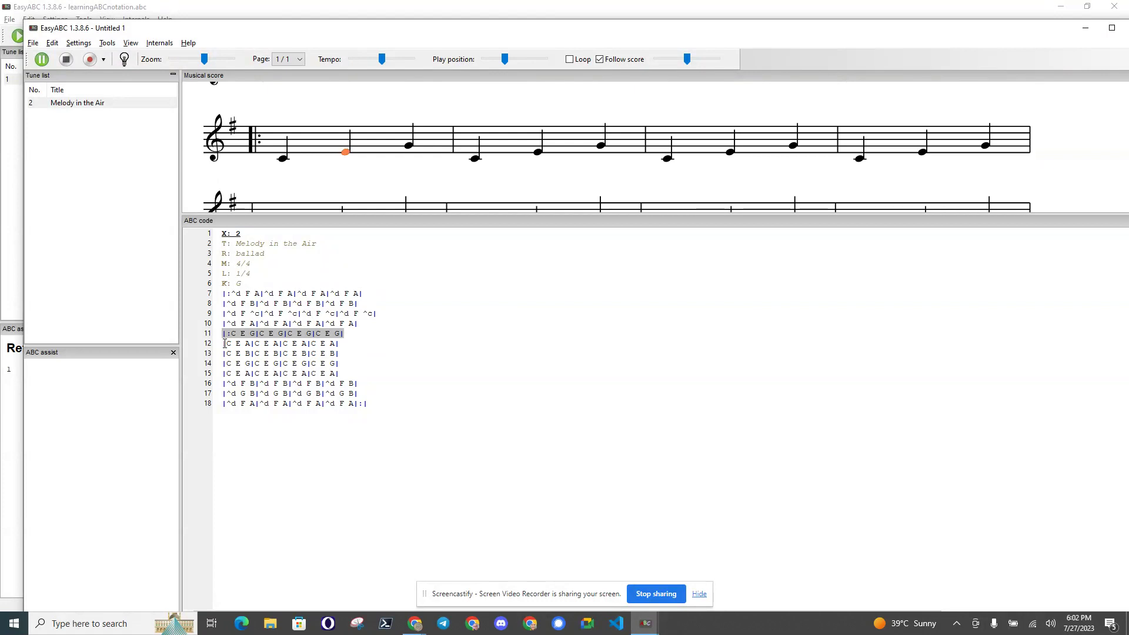
mouse_move(307, 28)
mouse_down()
mouse_move(616, 122)
mouse_move(688, 98)
mouse_up()
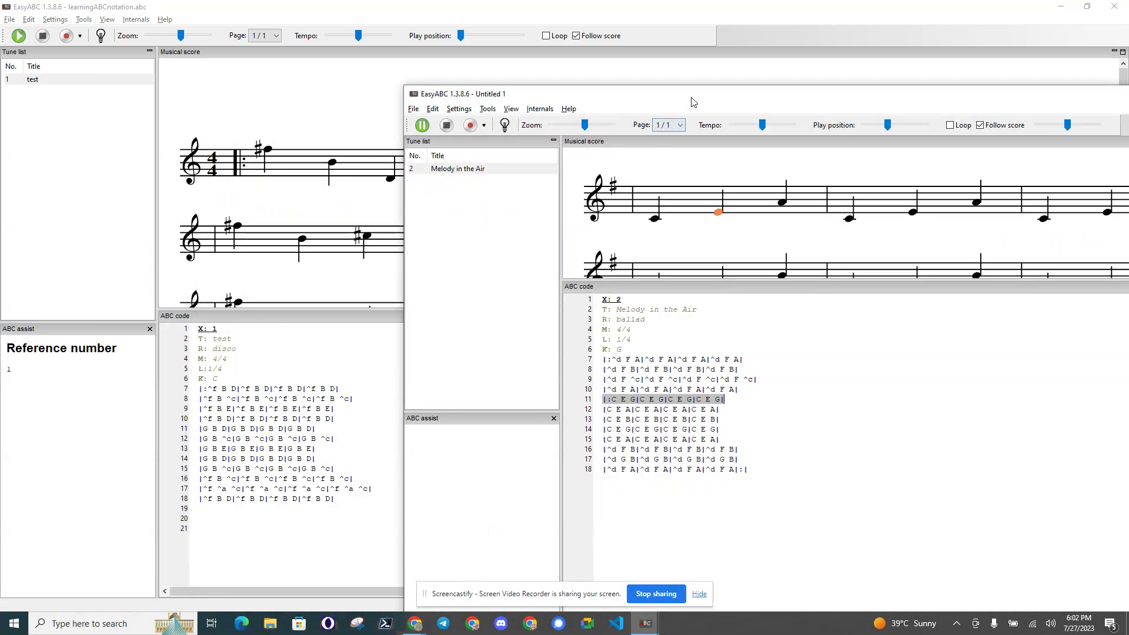
drag(693, 99, 451, 47)
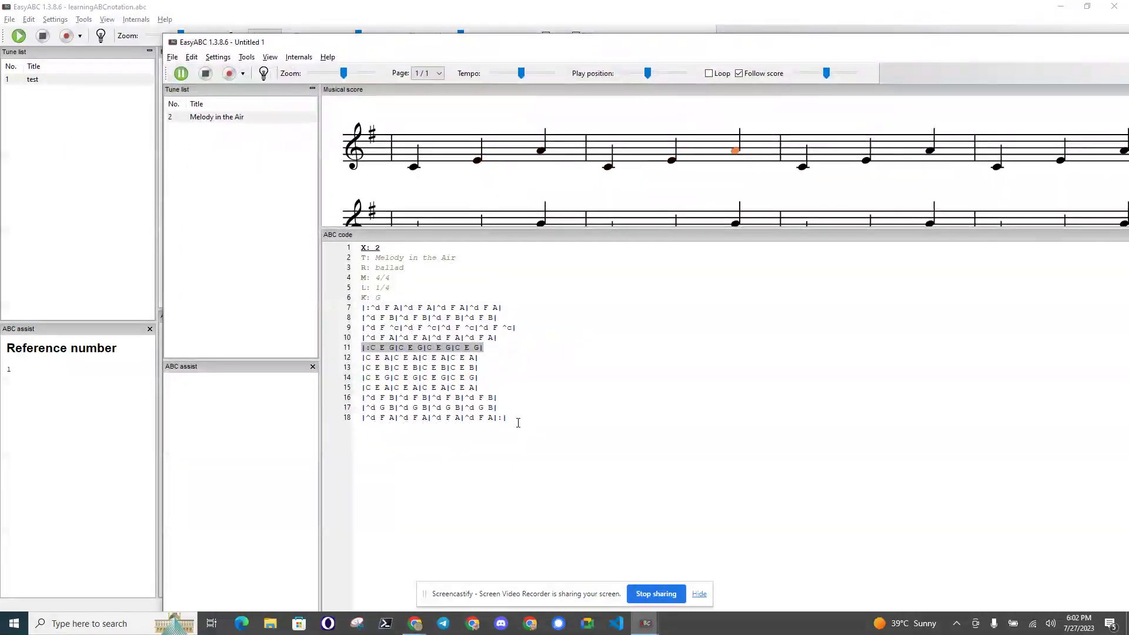
drag(809, 49, 735, 48)
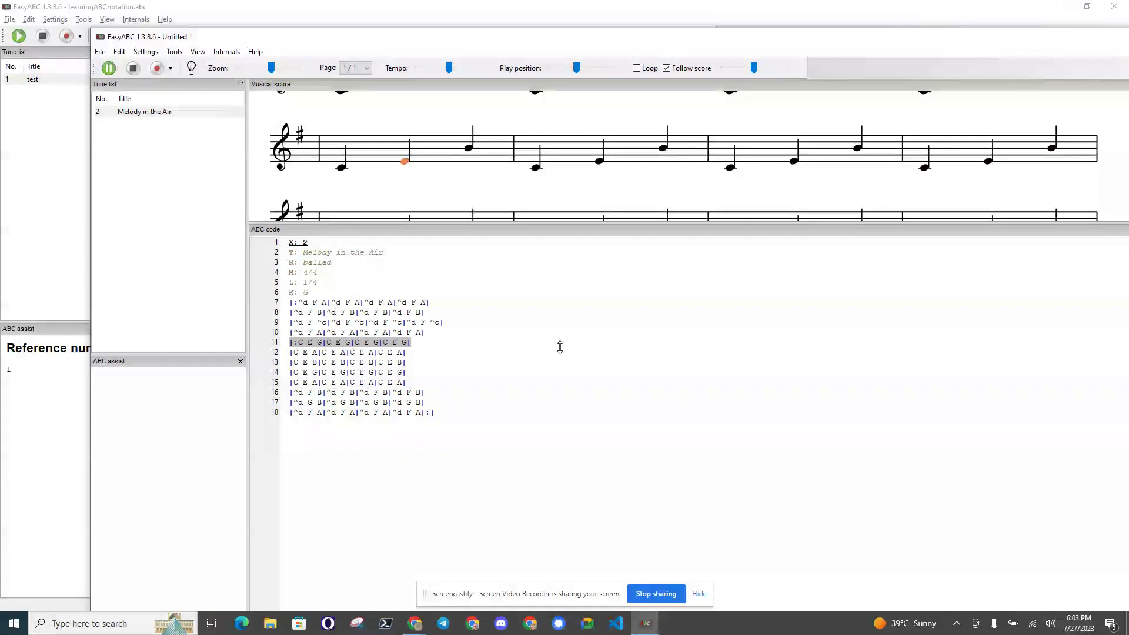
drag(523, 229, 559, 350)
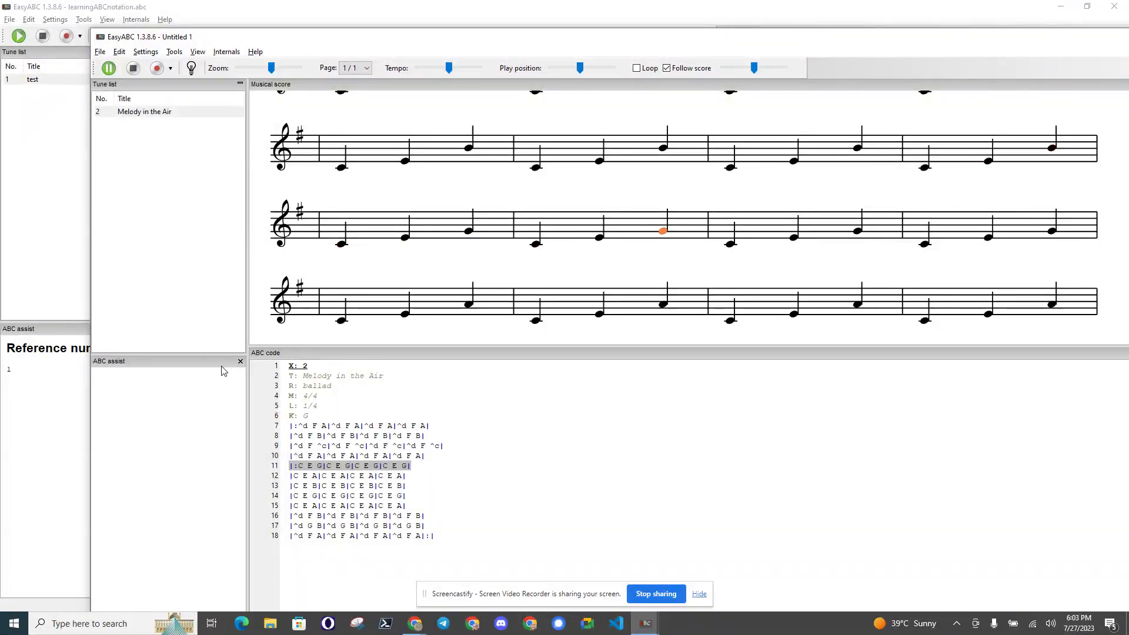
Step: Pause playback, change the key from G to C, and set unit note length to eighth notes
click(303, 415)
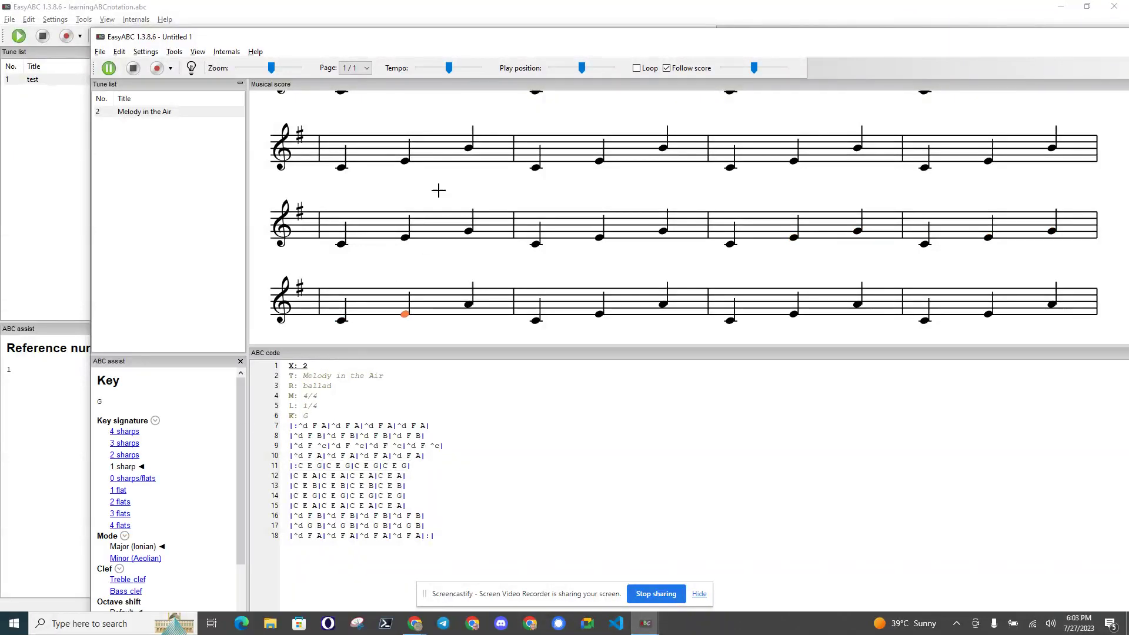
click(109, 67)
text(C)
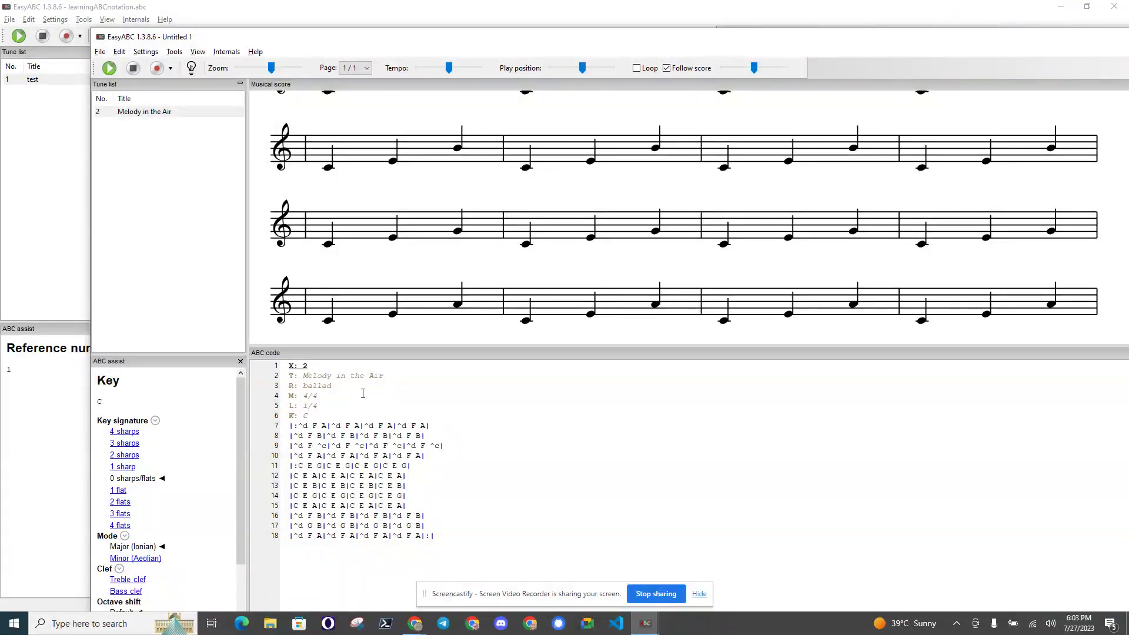
click(289, 396)
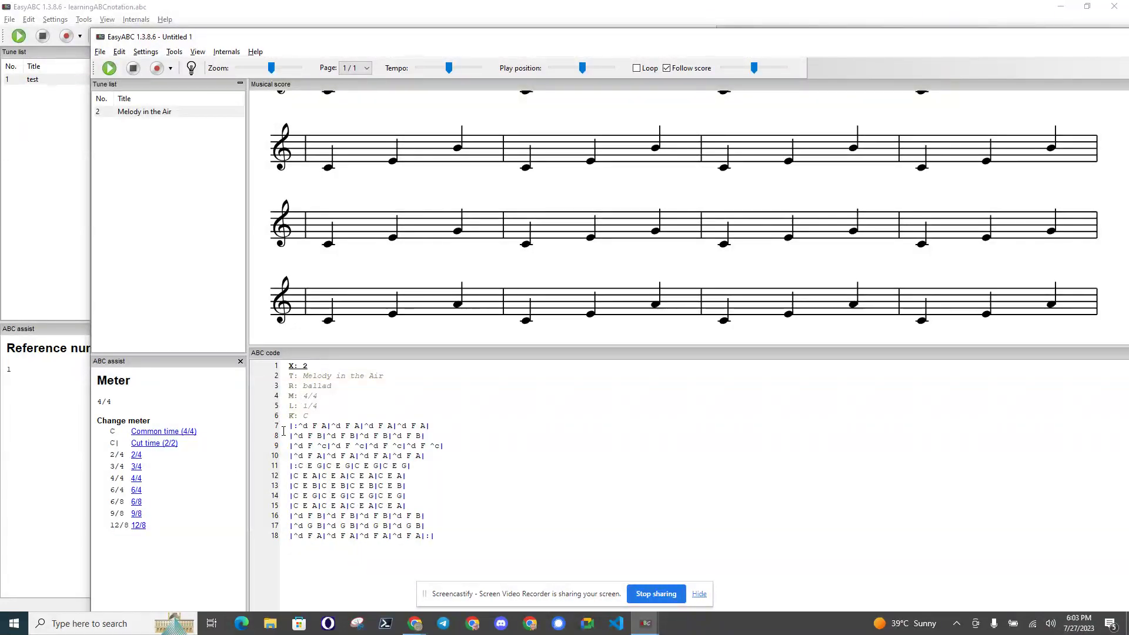
click(308, 405)
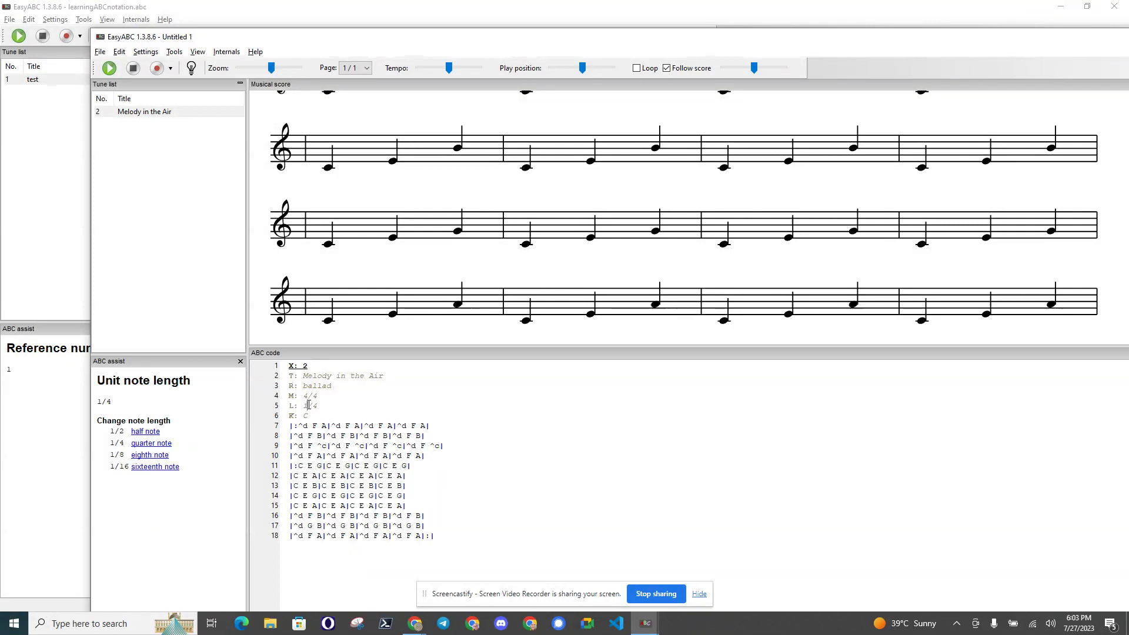
click(152, 456)
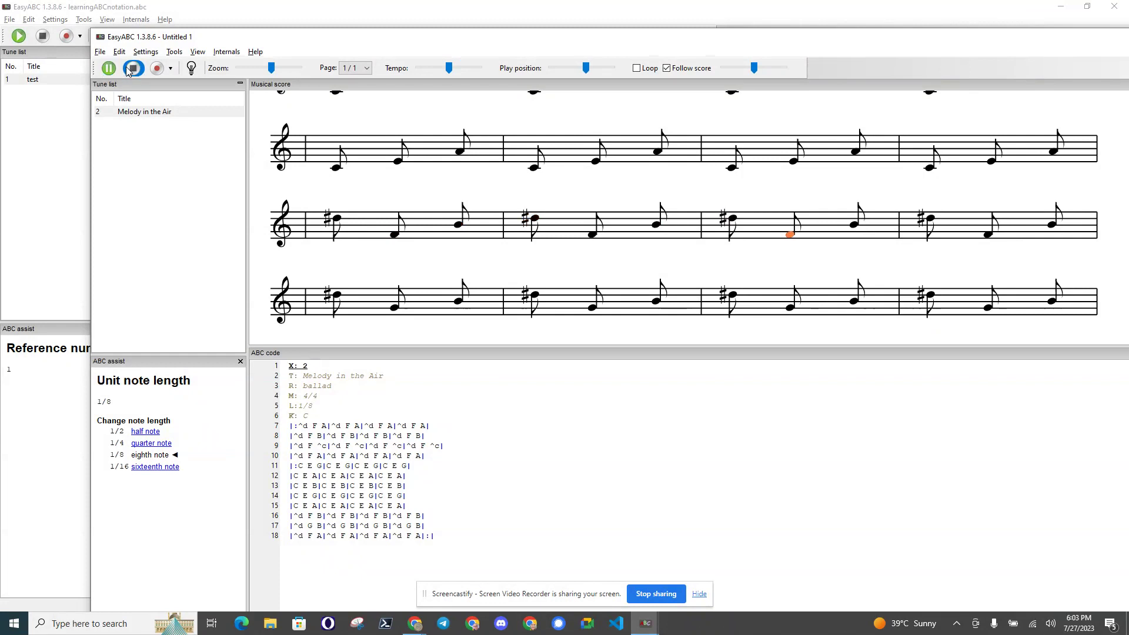
Step: Change the unit note length to sixteenth notes and play the tune
click(133, 70)
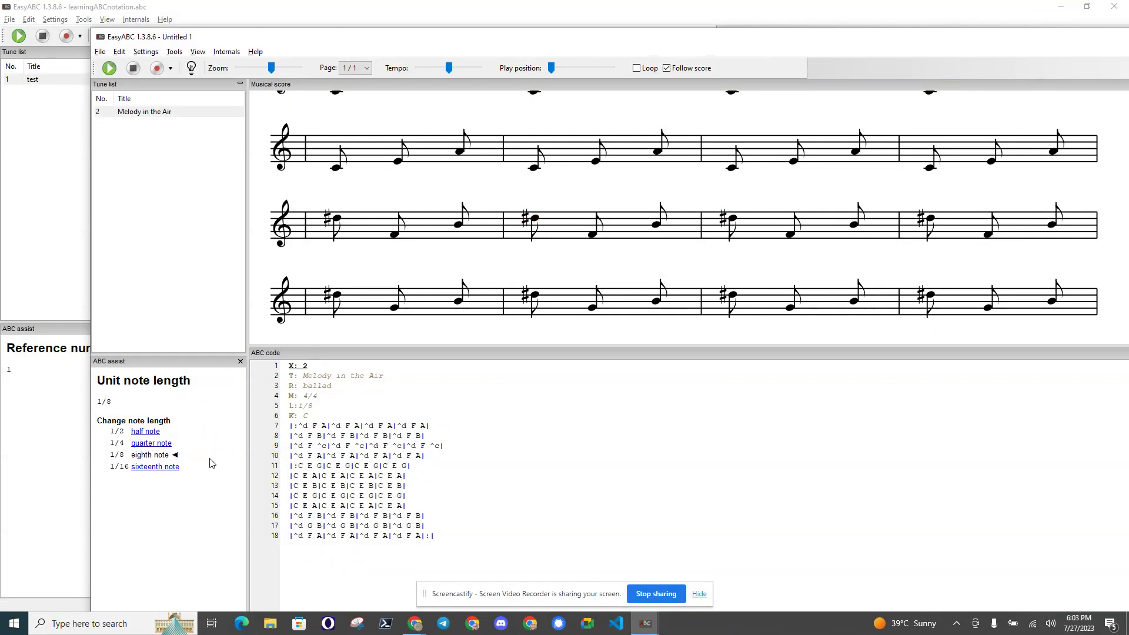
click(308, 395)
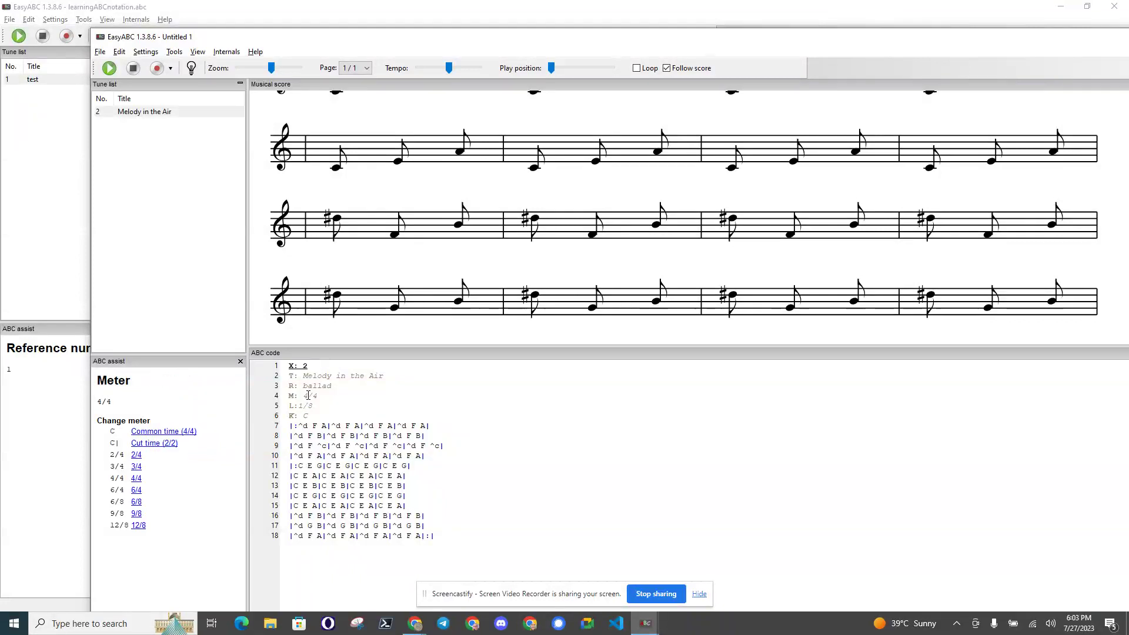
click(306, 406)
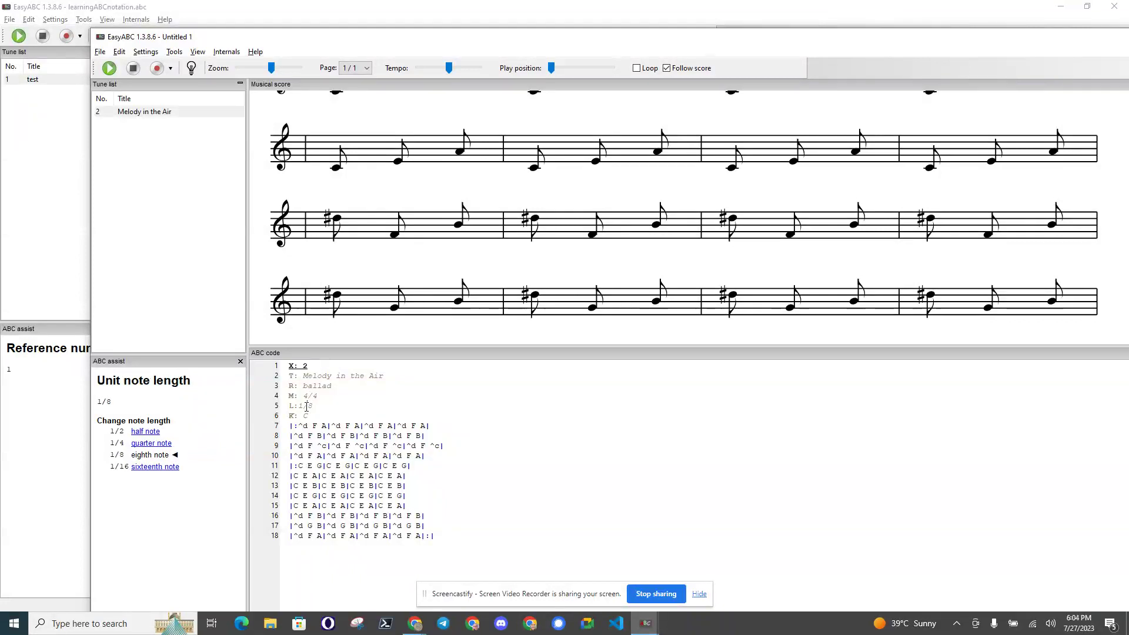
click(151, 467)
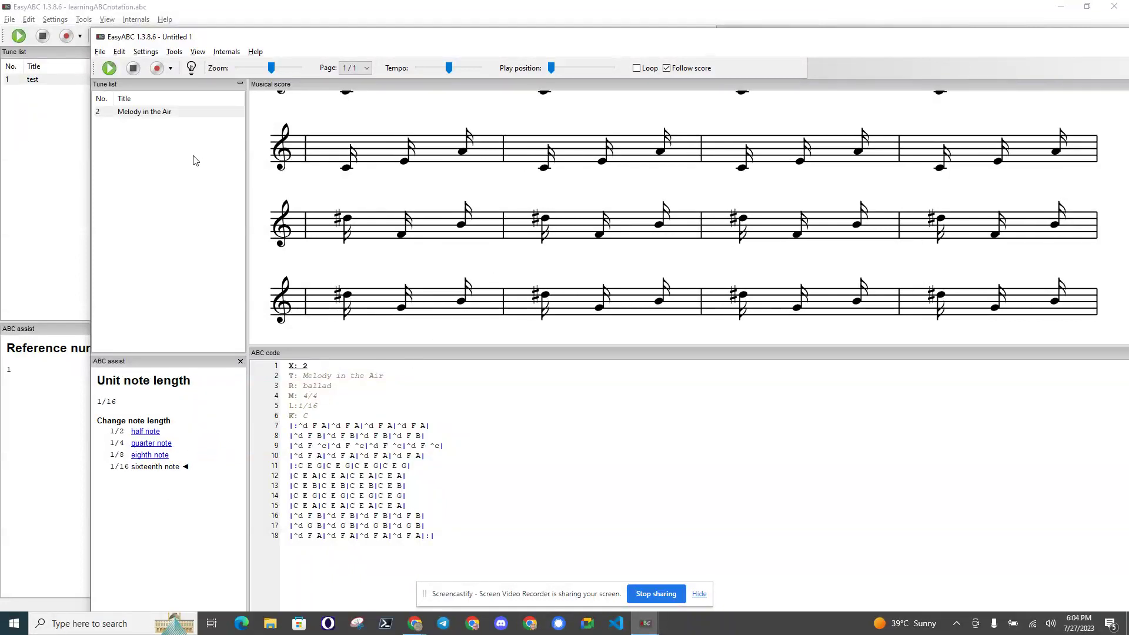
click(109, 67)
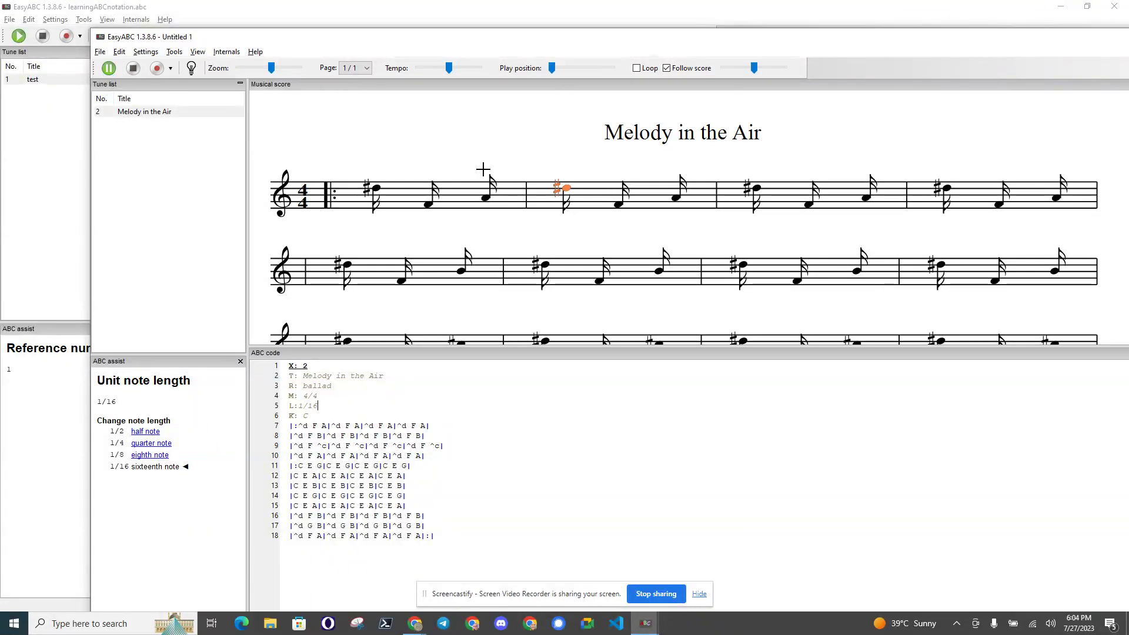
Step: Revert to eighth-note unit length, play, pause, and take the window out of full screen
click(133, 69)
click(150, 455)
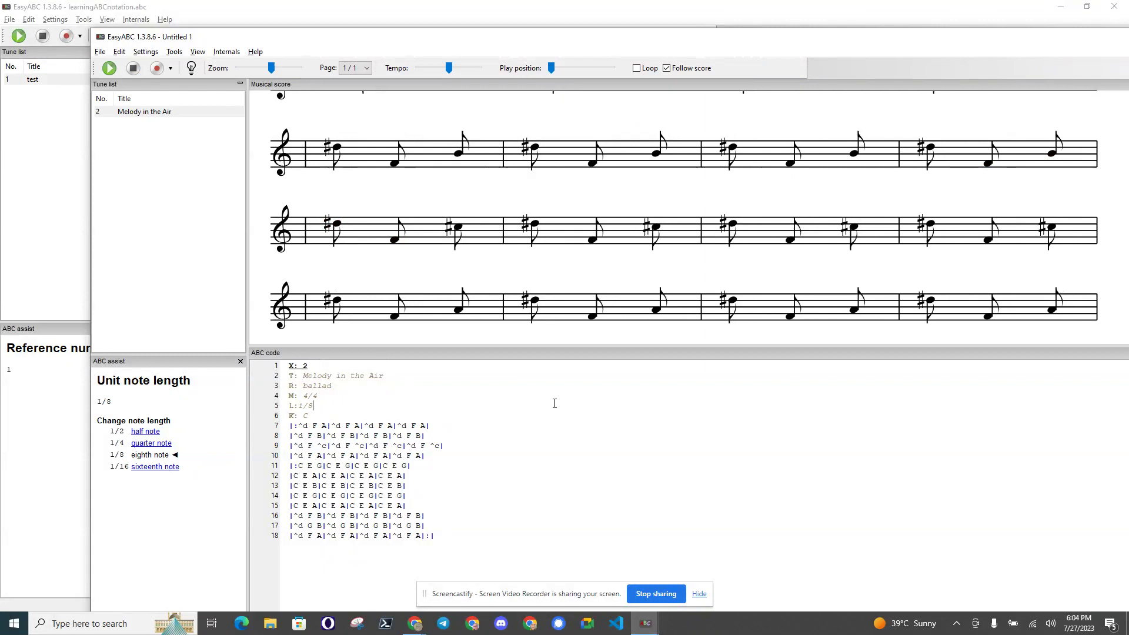
click(109, 68)
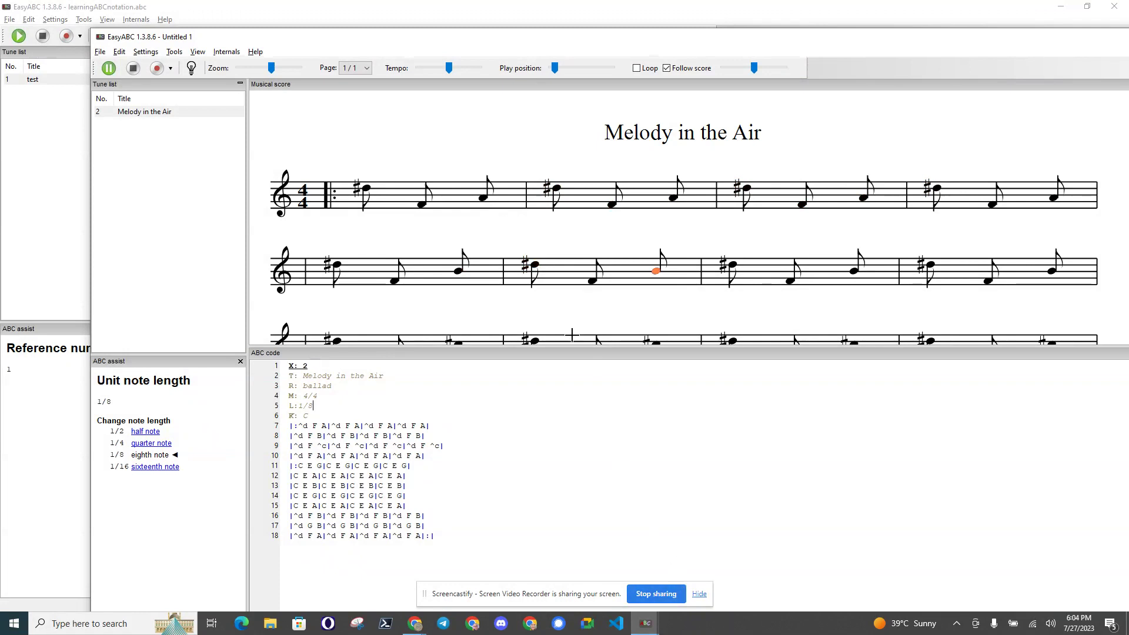
click(107, 70)
double_click(1081, 40)
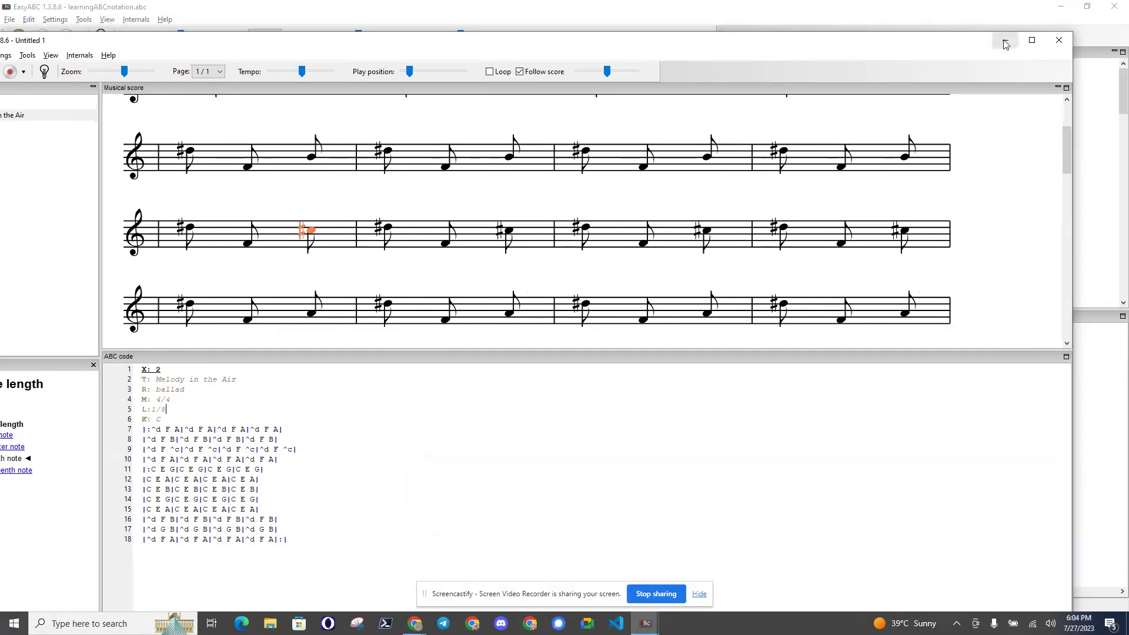
Step: Minimize EasyABC and highlight parts of ChatGPT's Melody in the Air reply
click(1032, 37)
click(1061, 9)
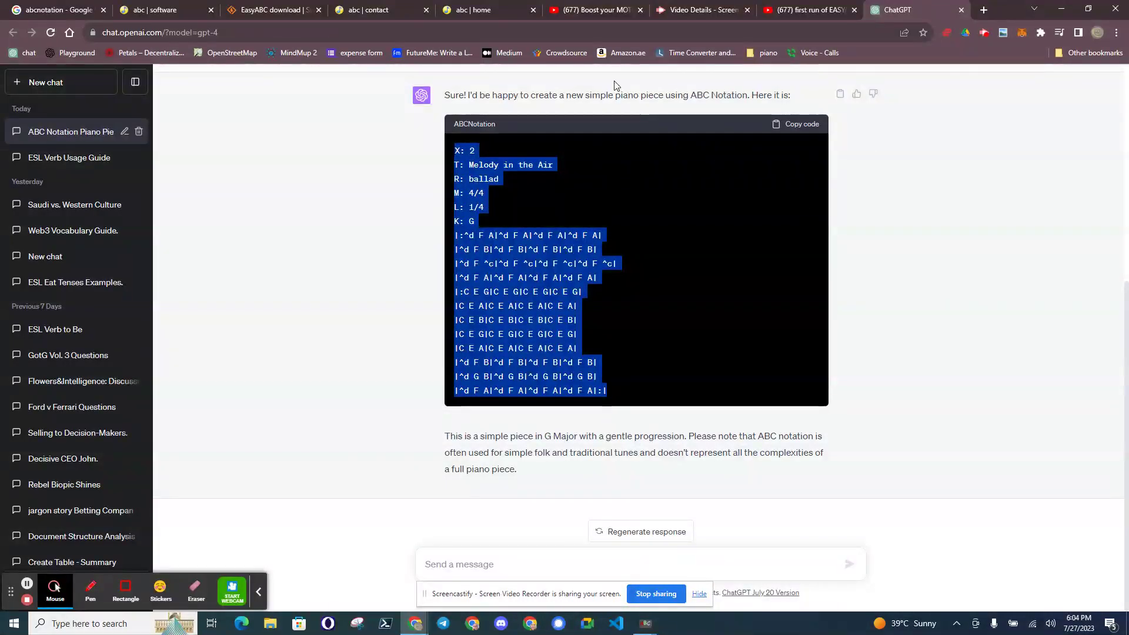
drag(618, 96, 744, 99)
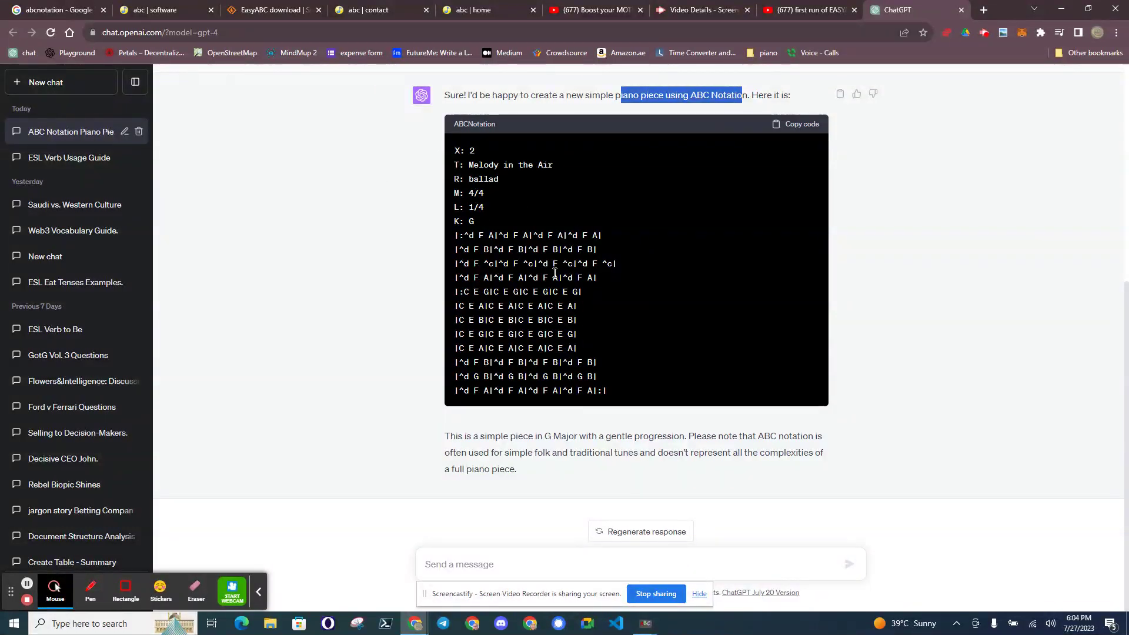
mouse_move(609, 391)
mouse_down()
mouse_move(454, 208)
mouse_move(459, 165)
mouse_up()
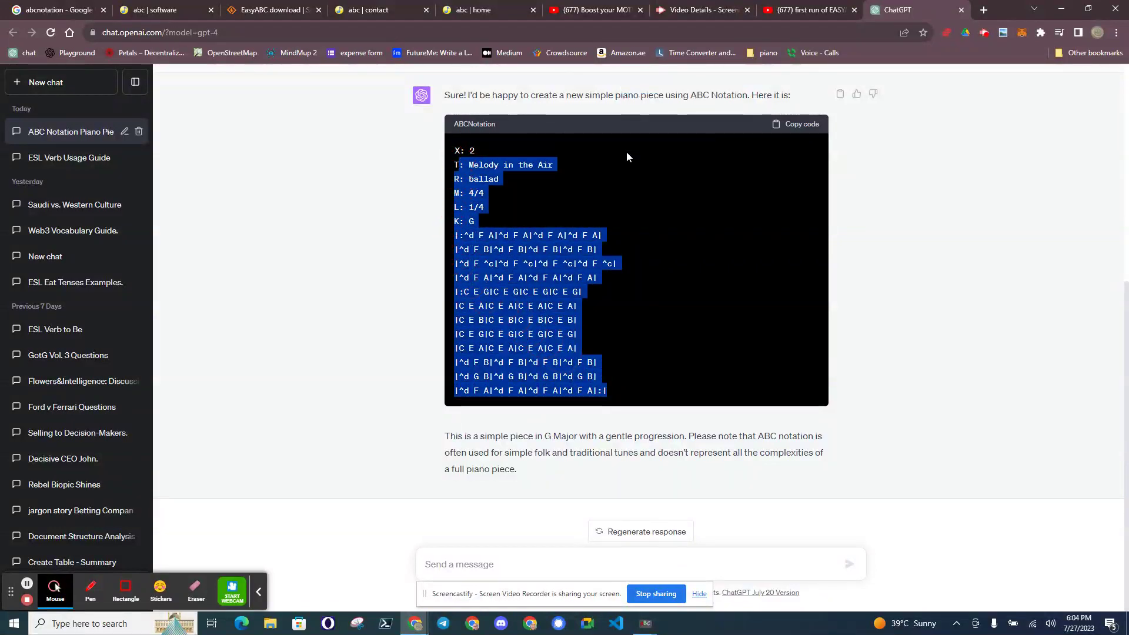
Step: Scroll up and select the whole original prompt with its example ABC code
scroll(910, 337, up, 1)
scroll(910, 337, up, 2)
scroll(663, 176, up, 2)
scroll(594, 147, up, 1)
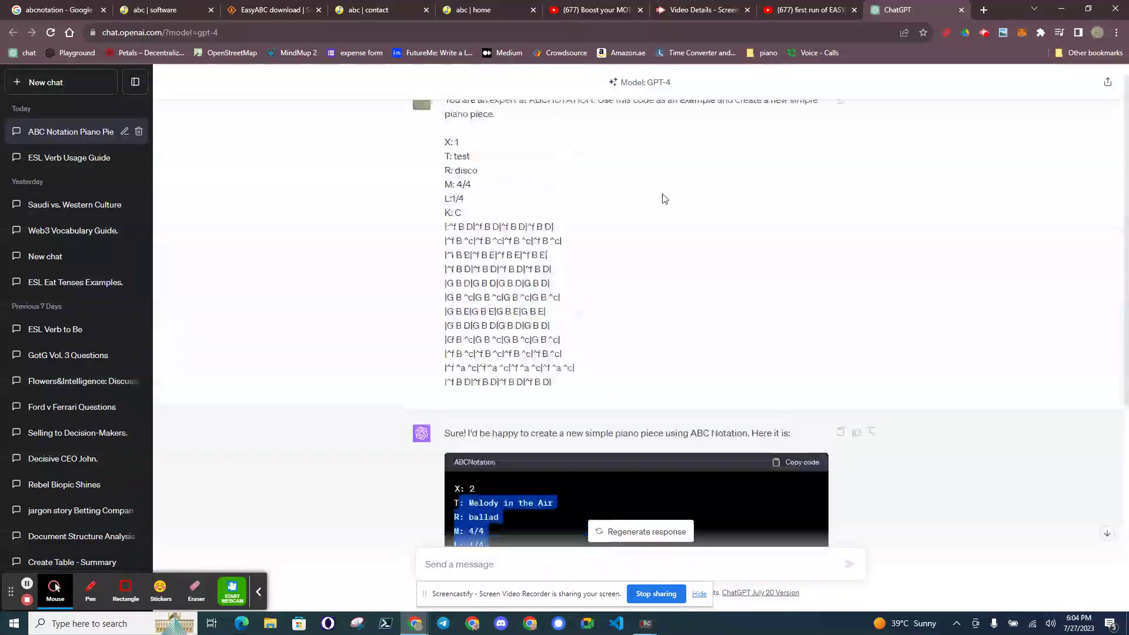
drag(600, 121, 796, 125)
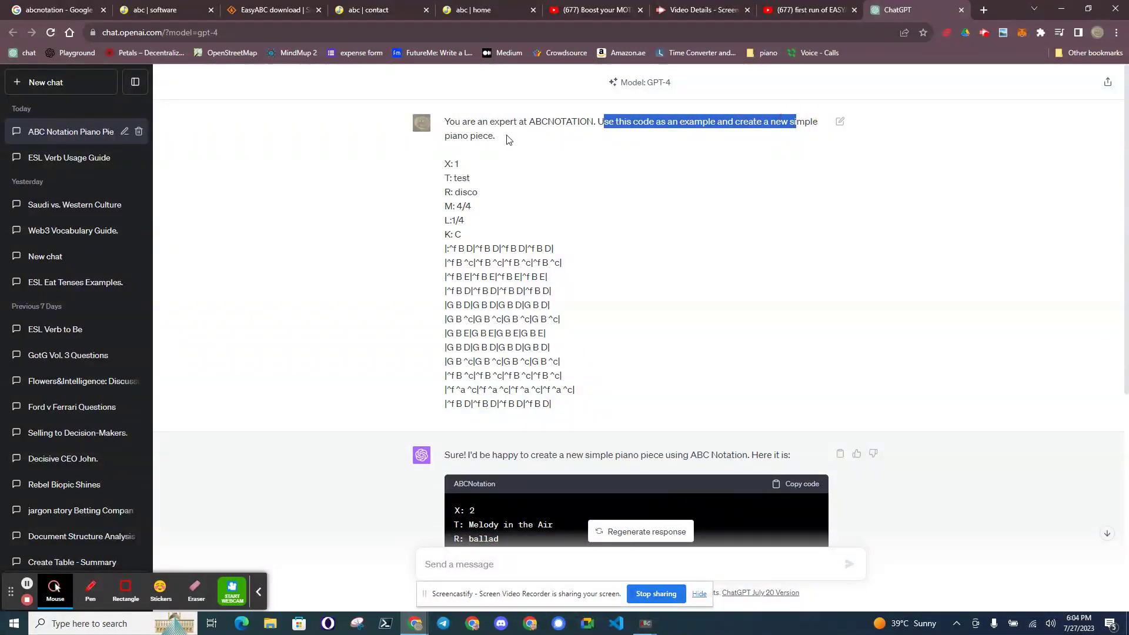
drag(497, 136, 458, 136)
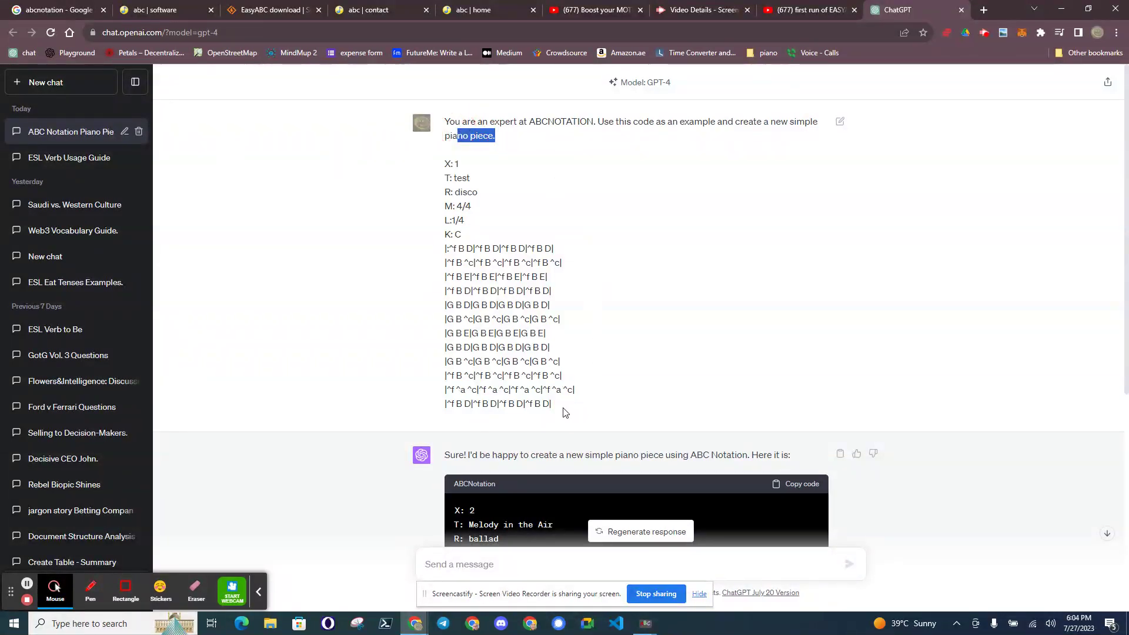
drag(563, 407, 435, 123)
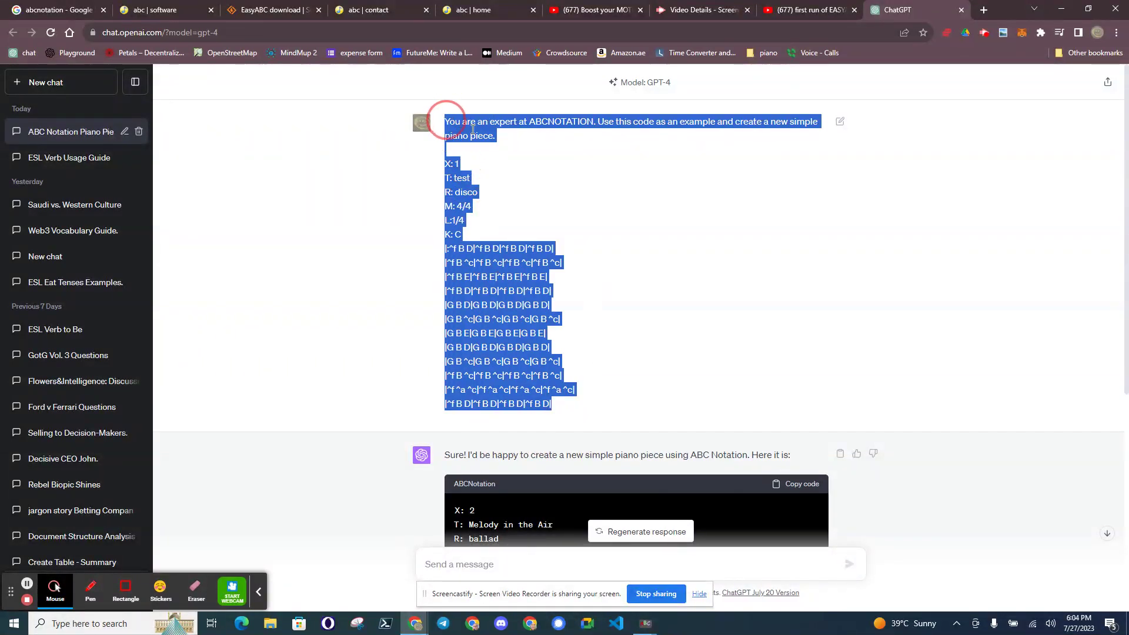
scroll(641, 285, down, 4)
Step: Paste the earlier prompt, replace 'simple' with 'that would sound good in a French cafe.' and send it
scroll(620, 368, down, 2)
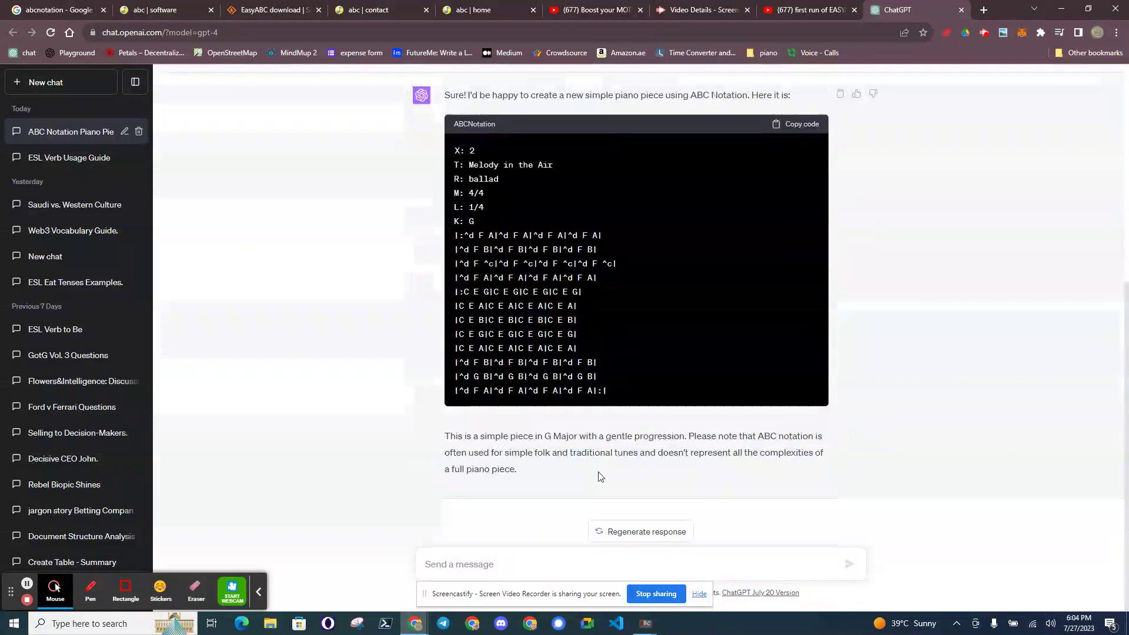
click(532, 565)
key(ctrl+v)
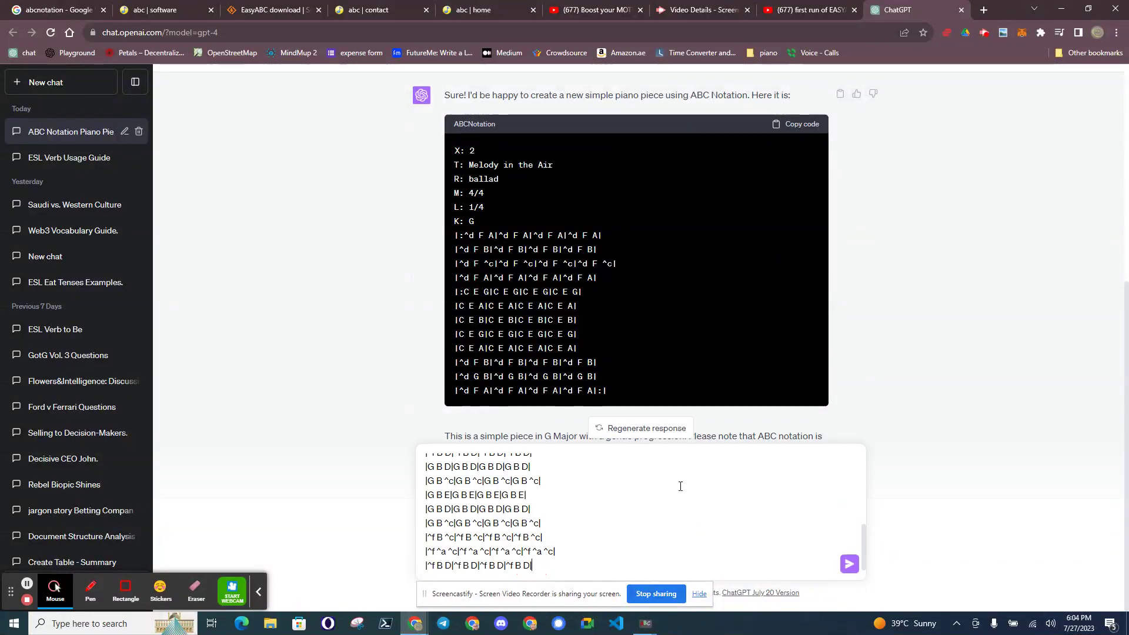
drag(864, 545, 730, 474)
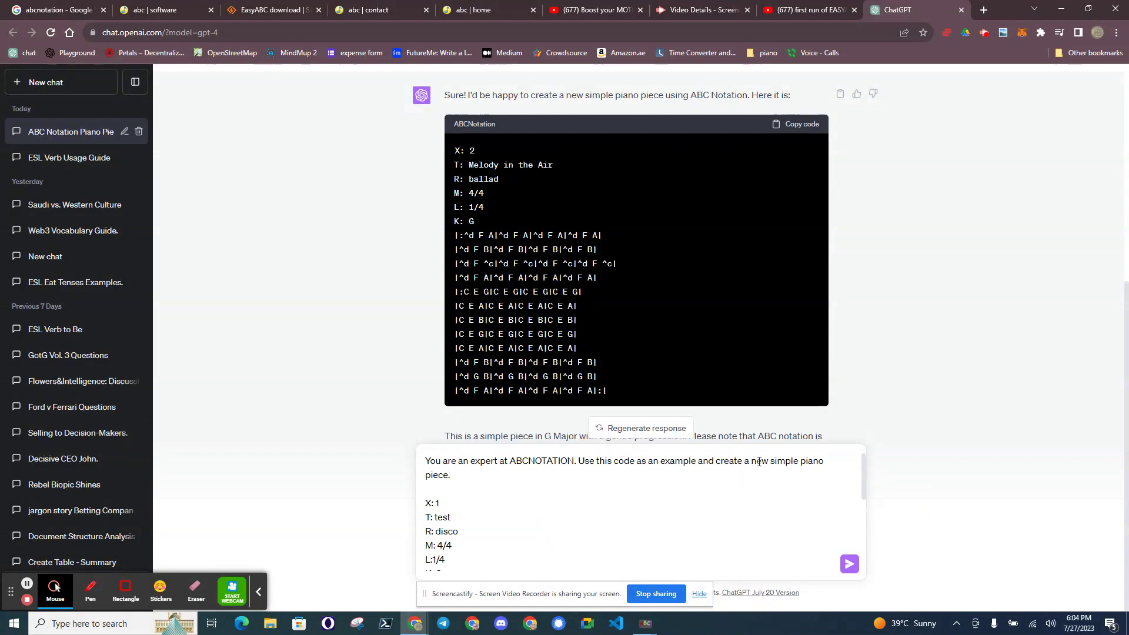
drag(769, 462, 798, 467)
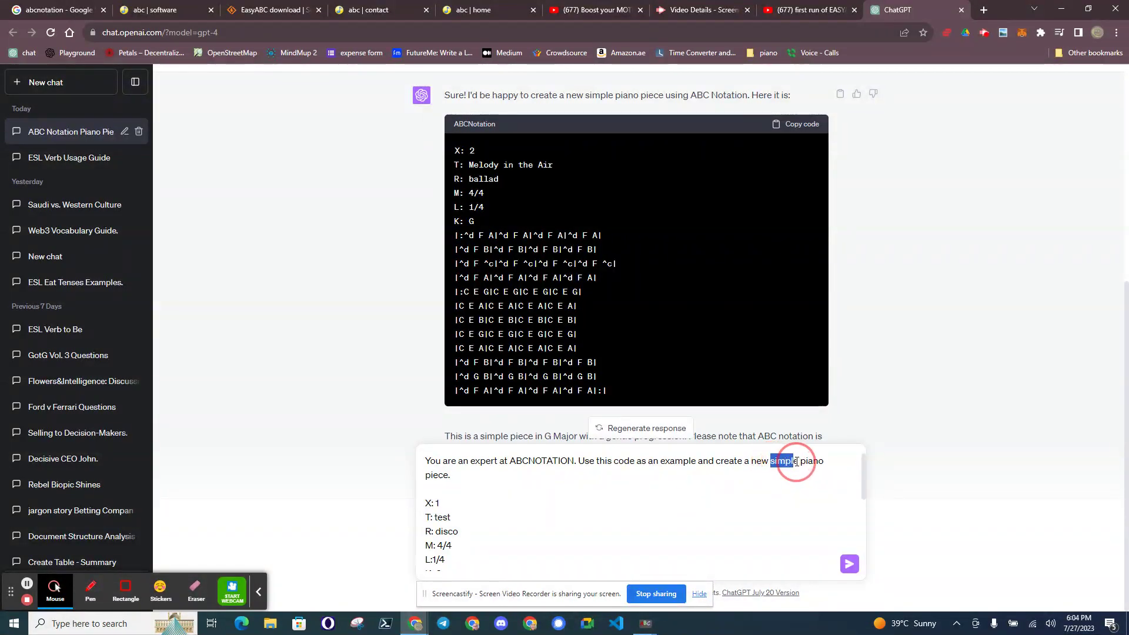
key(BackSpace)
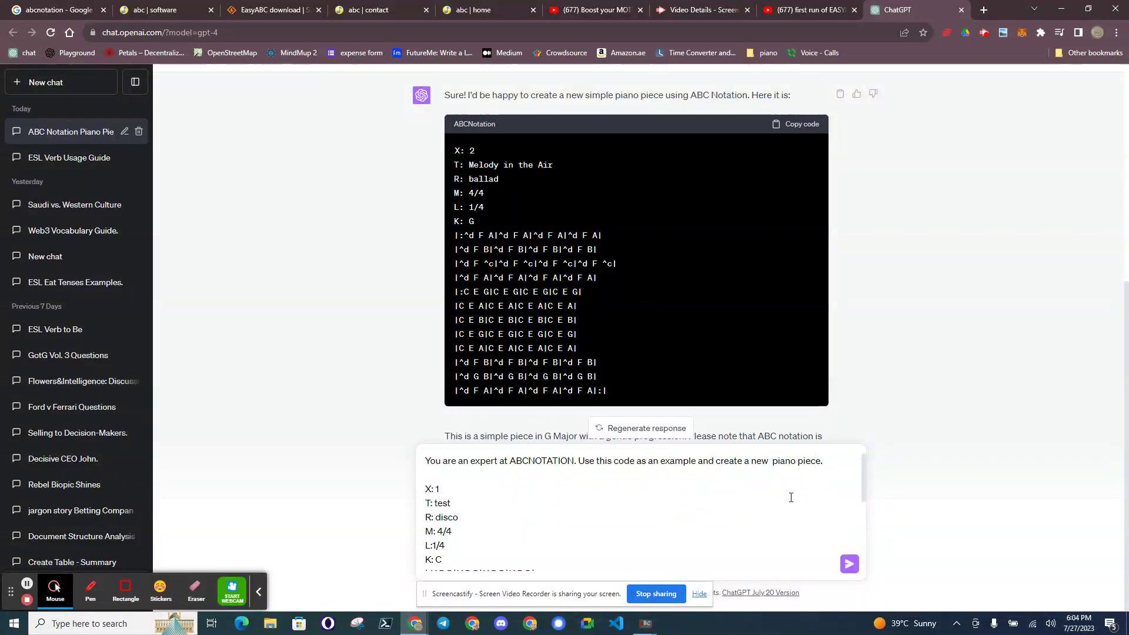
text(tha)
key(BackSpace)
text(at)
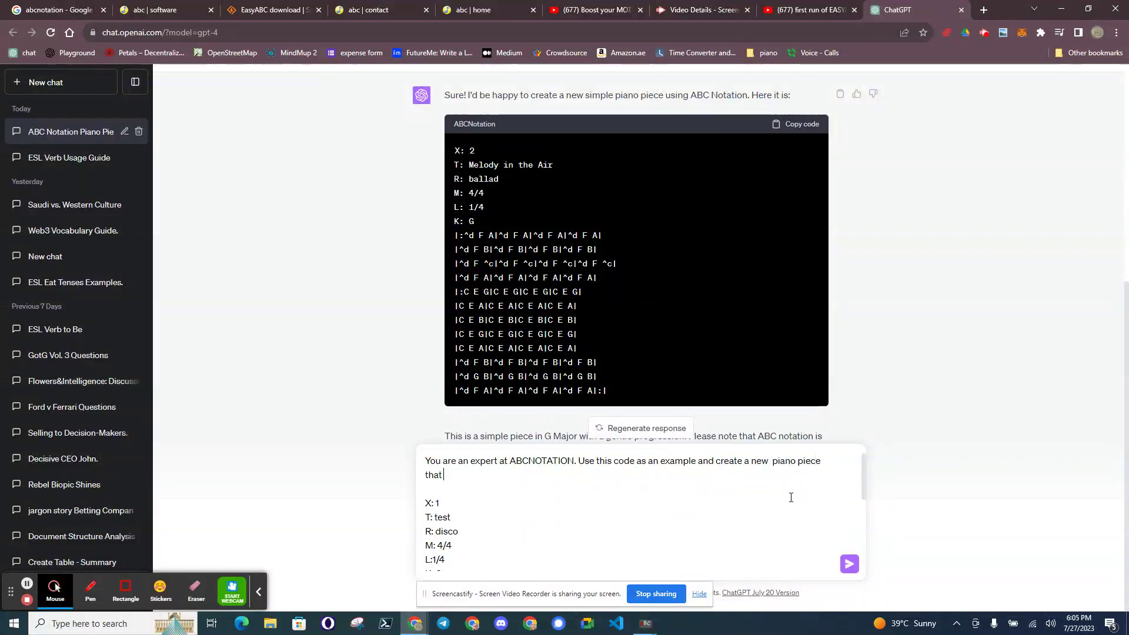
text( would sound good in a)
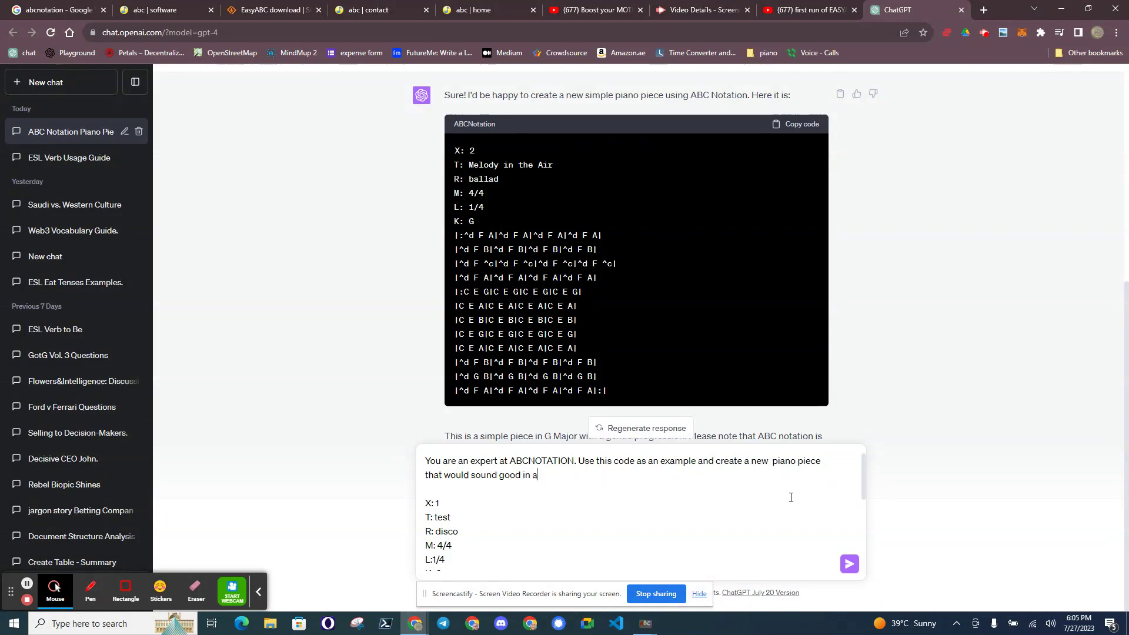
text( French caf)
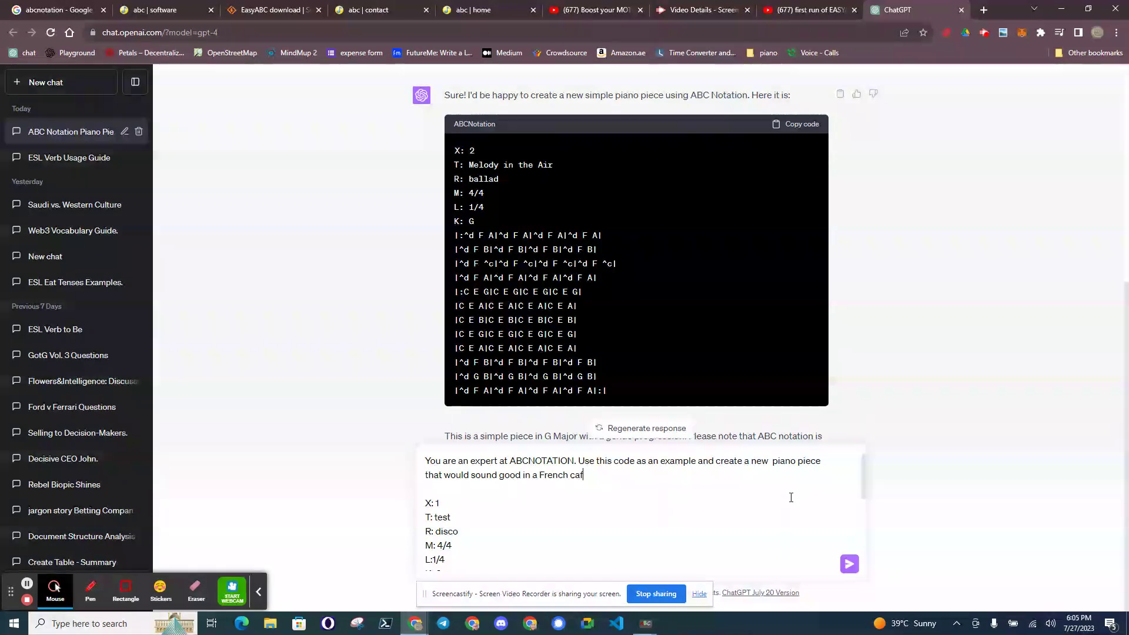
text(e.)
click(849, 565)
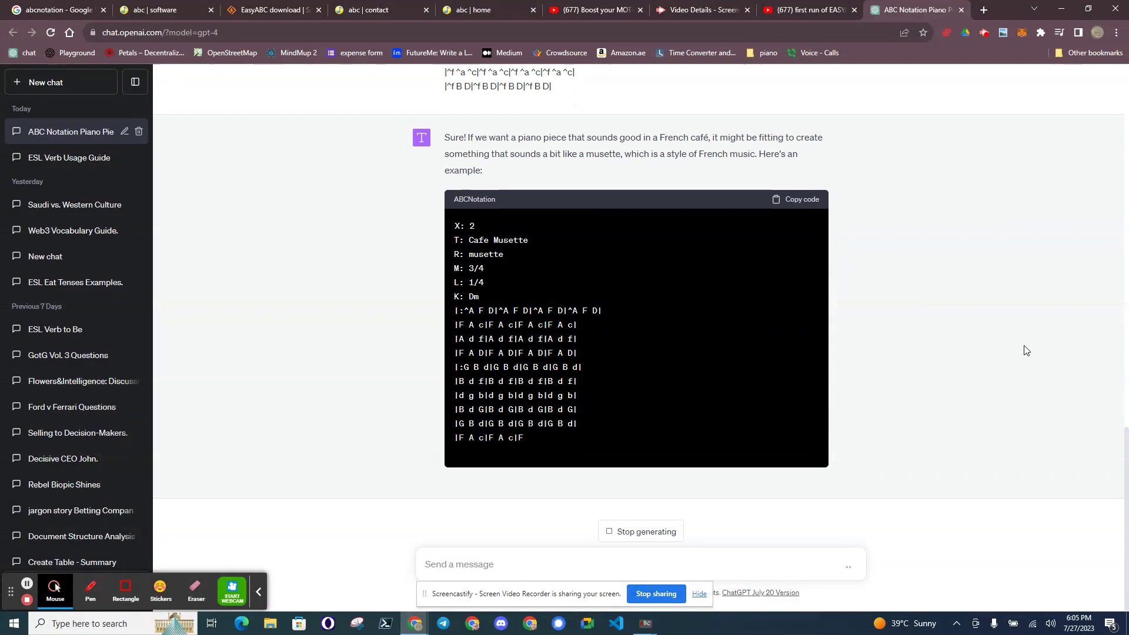
Step: Scroll through the finished reply and select the complete Cafe Musette ABC code block
scroll(637, 184, up, 3)
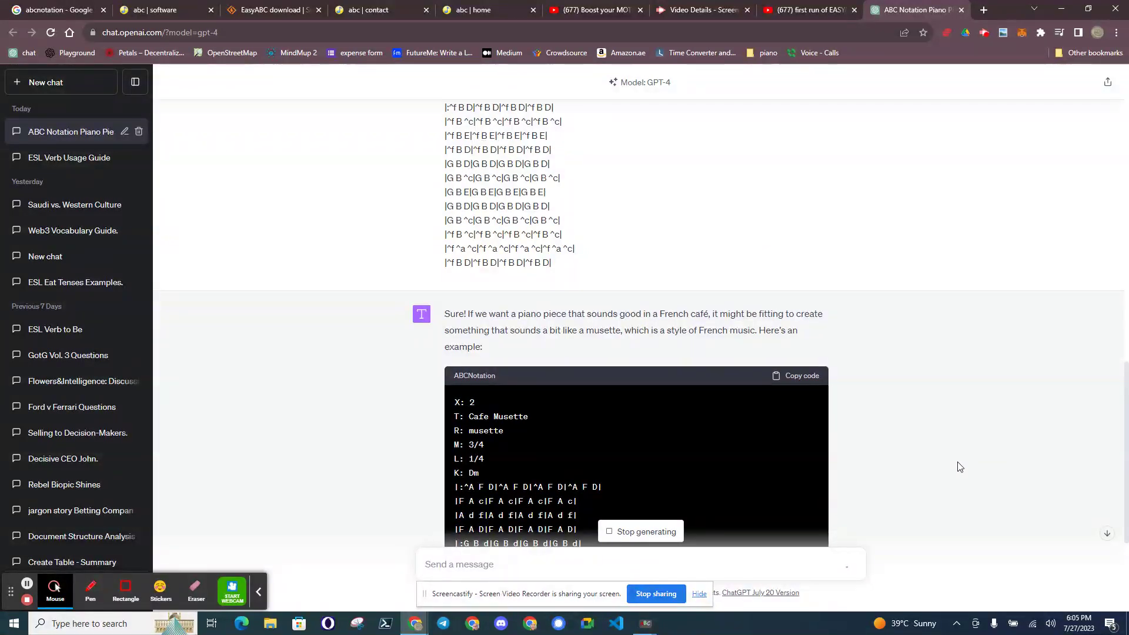
scroll(960, 466, down, 2)
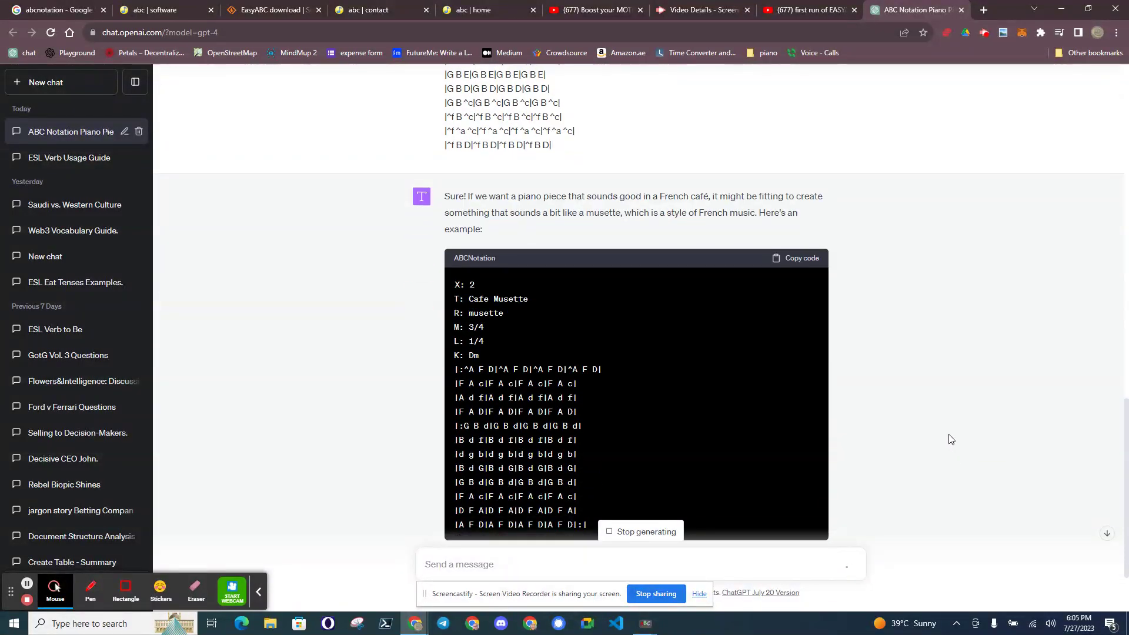
scroll(950, 438, down, 1)
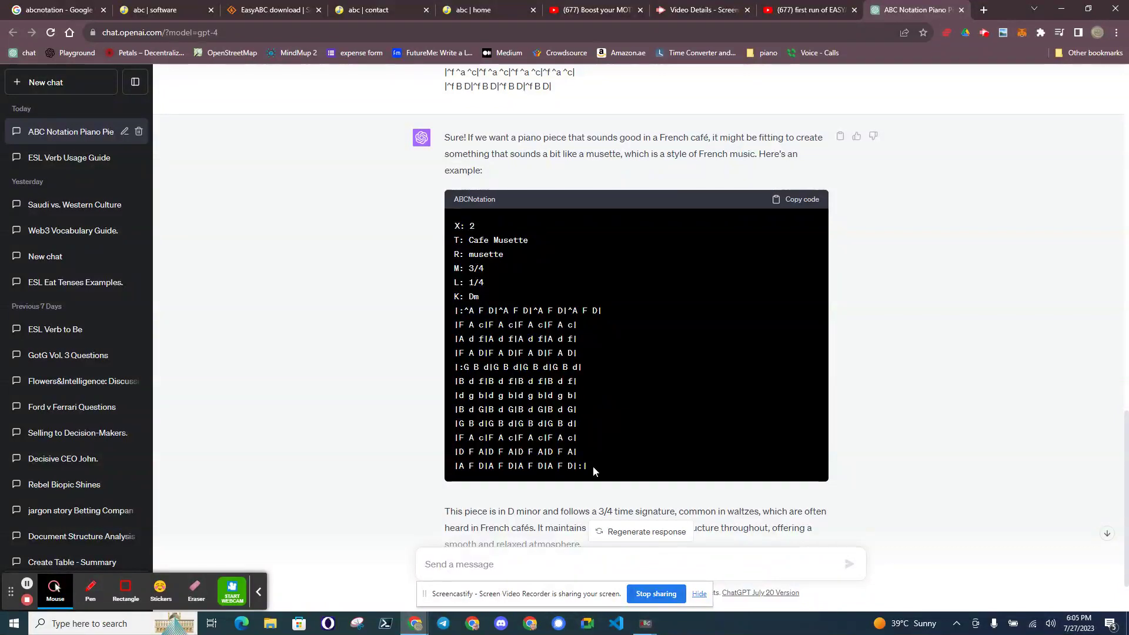
drag(593, 465, 450, 228)
key(ctrl+c)
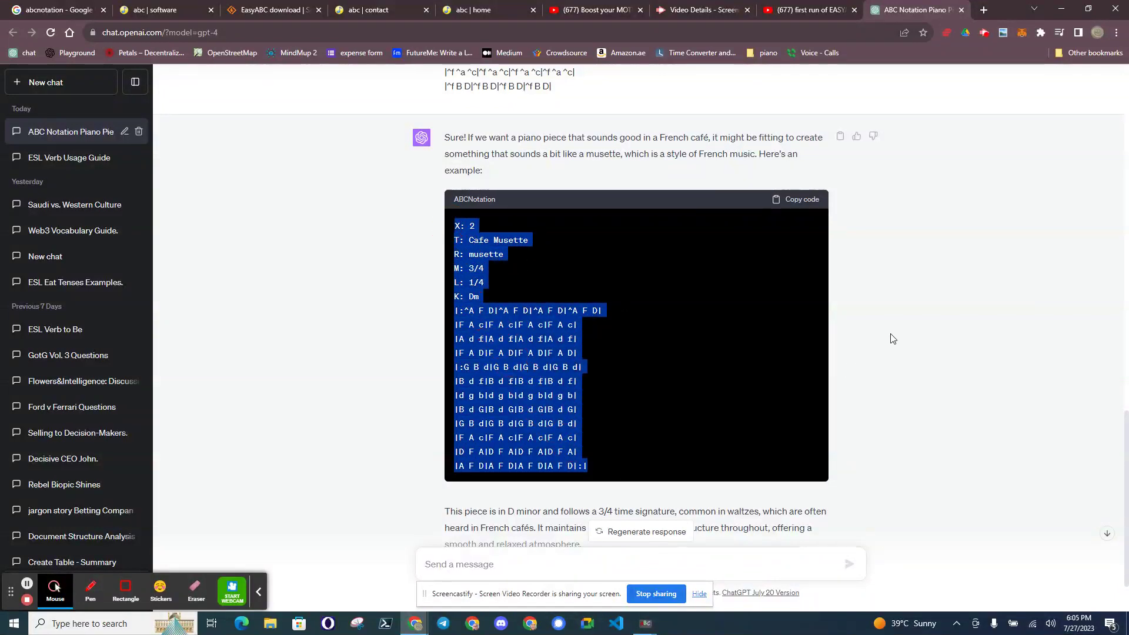
Step: Create a new EasyABC tune document and paste the Cafe Musette ABC code into it
key(alt+Tab)
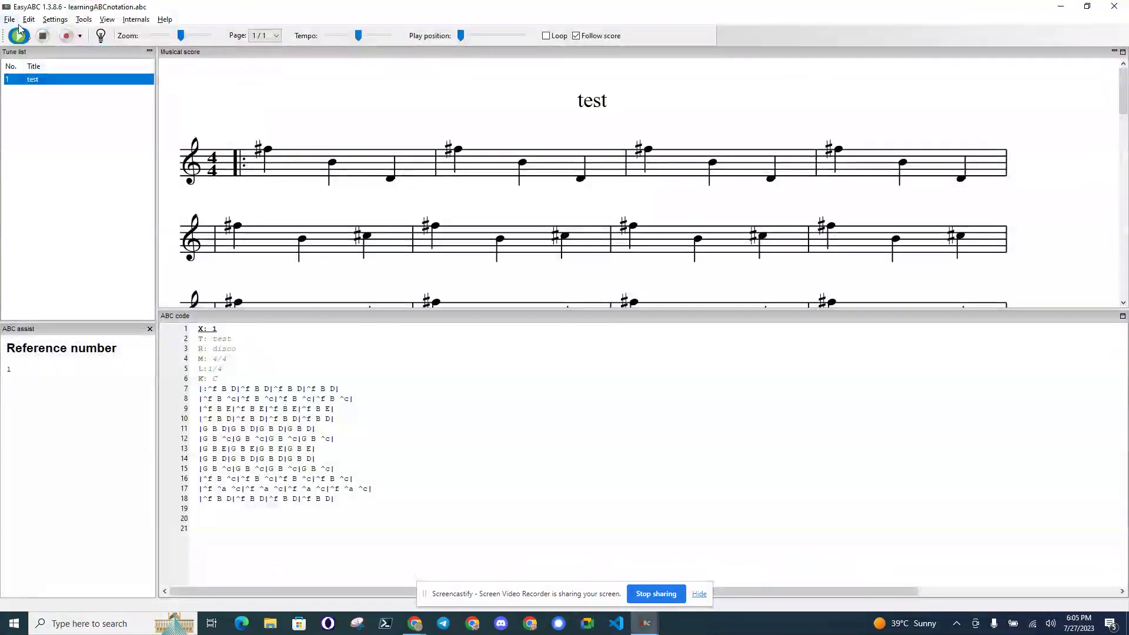
click(12, 19)
click(25, 32)
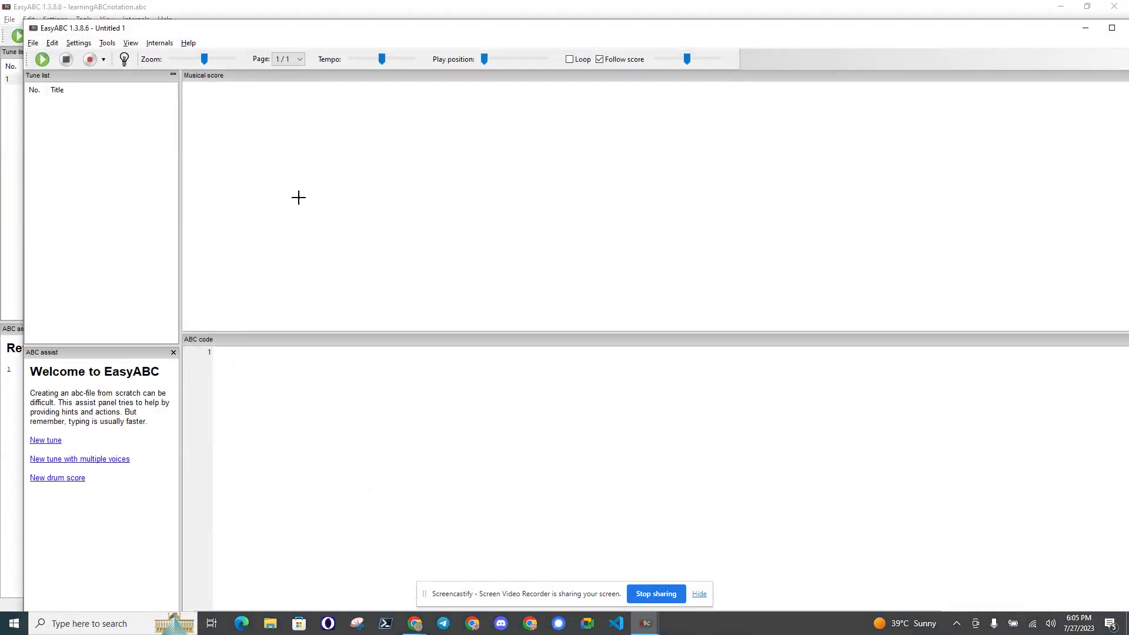
key(ctrl+v)
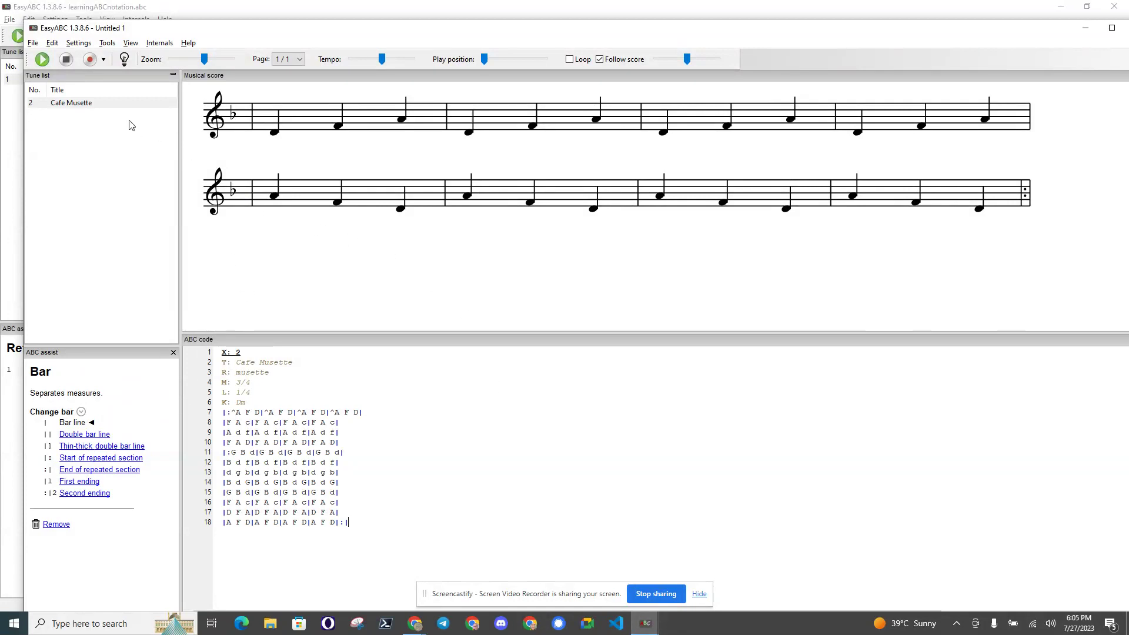
Step: Scroll the Untitled 1 score to the top and play the Cafe Musette tune
mouse_move(502, 34)
mouse_down()
mouse_move(471, 27)
mouse_move(492, 23)
mouse_up()
scroll(514, 232, up, 3)
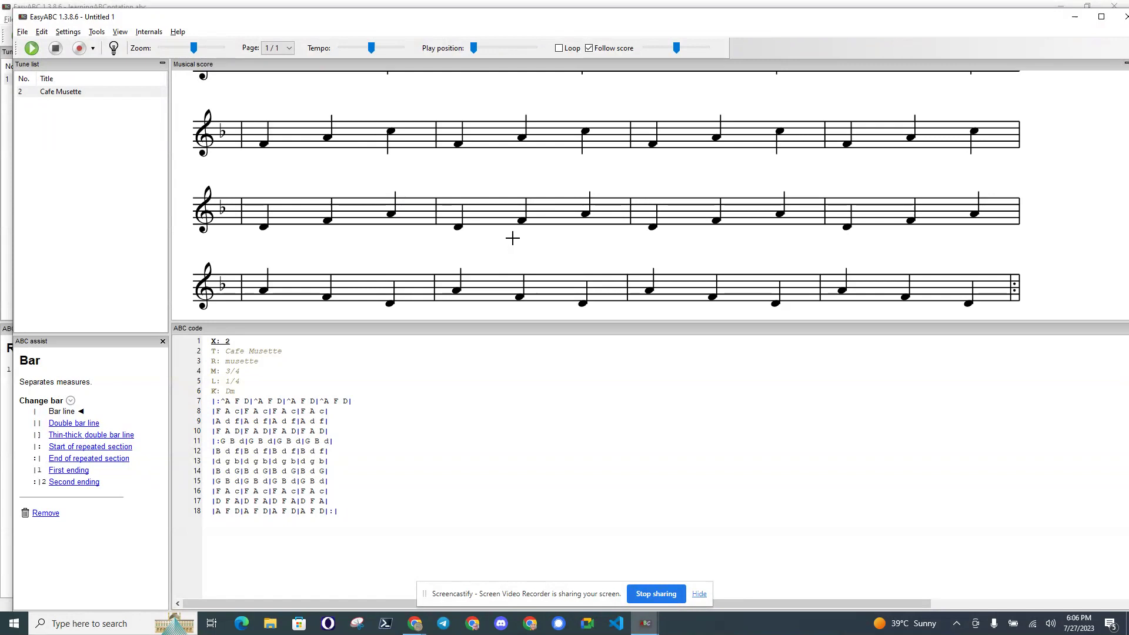
scroll(514, 233, up, 1)
scroll(510, 223, up, 2)
scroll(509, 222, up, 1)
scroll(509, 223, up, 1)
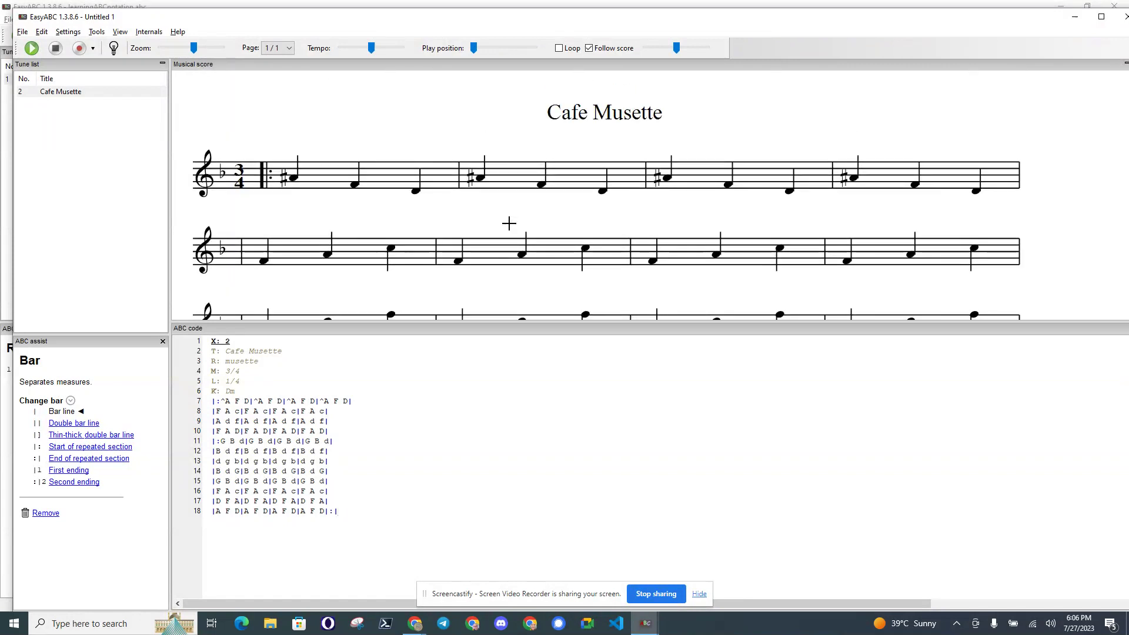
click(35, 49)
Step: Save the test tune as 1.abc, then try quitting its window and dismiss the prompt
drag(217, 17, 298, 196)
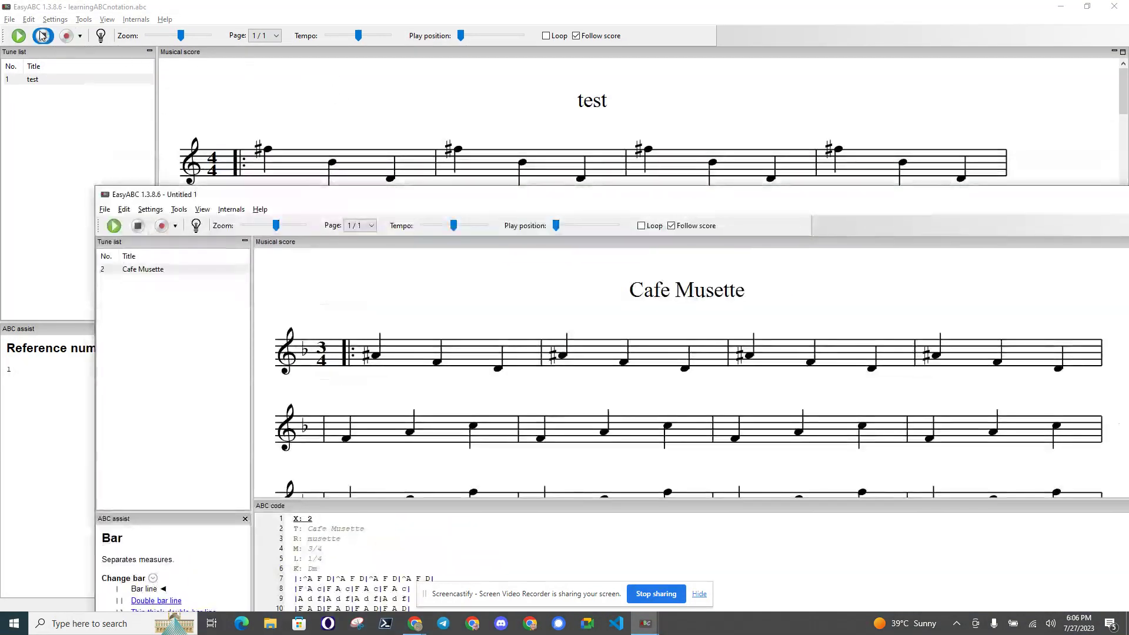
click(11, 20)
click(35, 135)
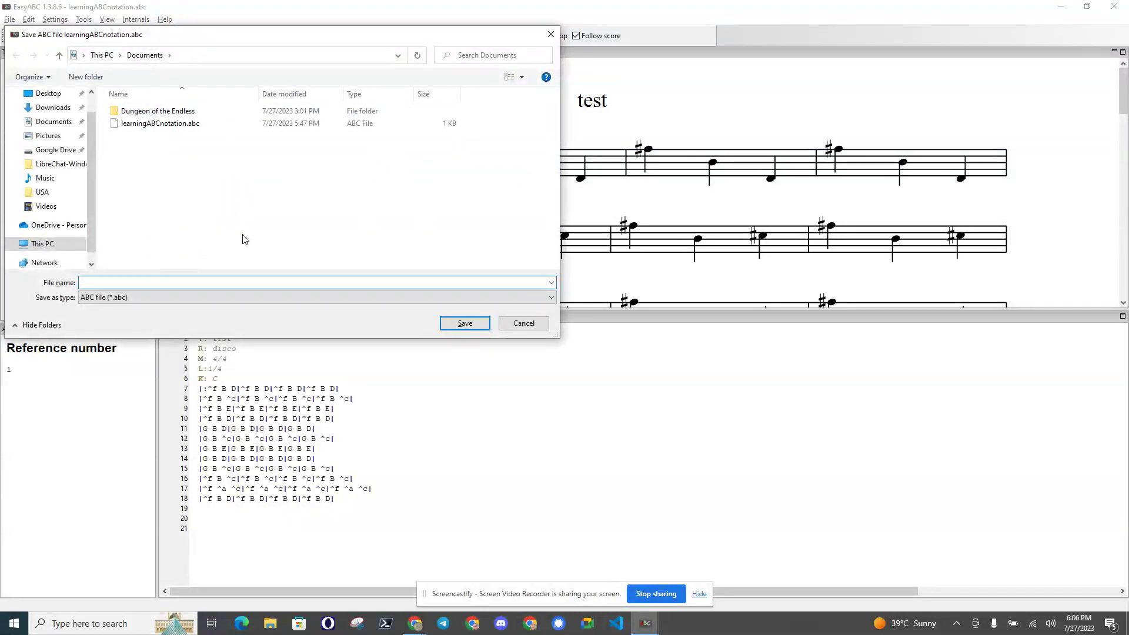
text(1)
key(Return)
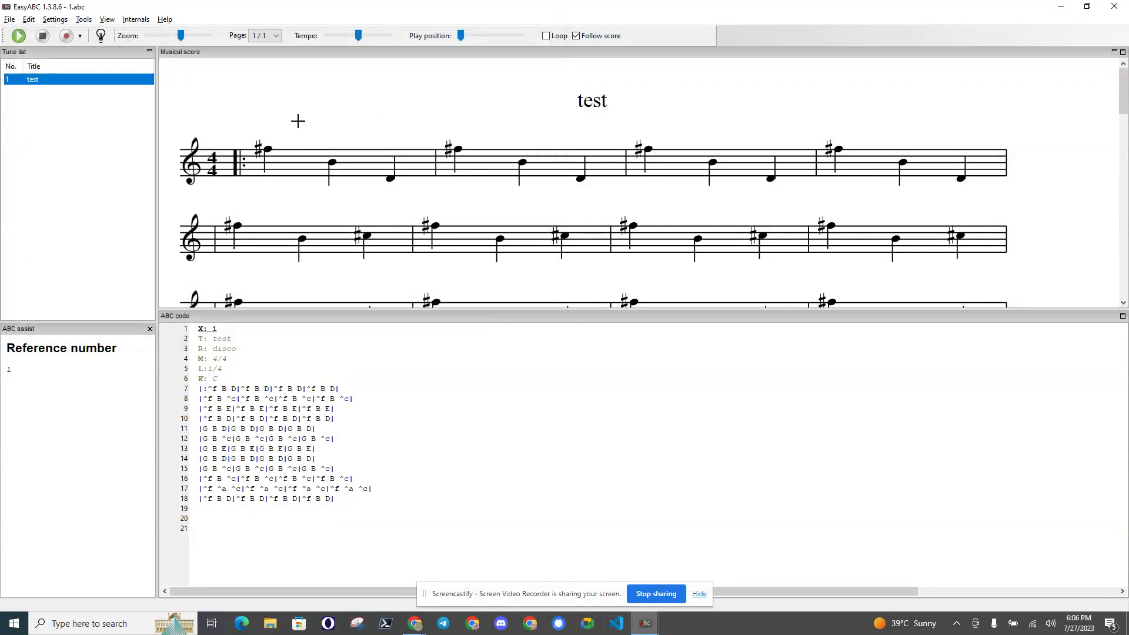
click(9, 19)
click(27, 212)
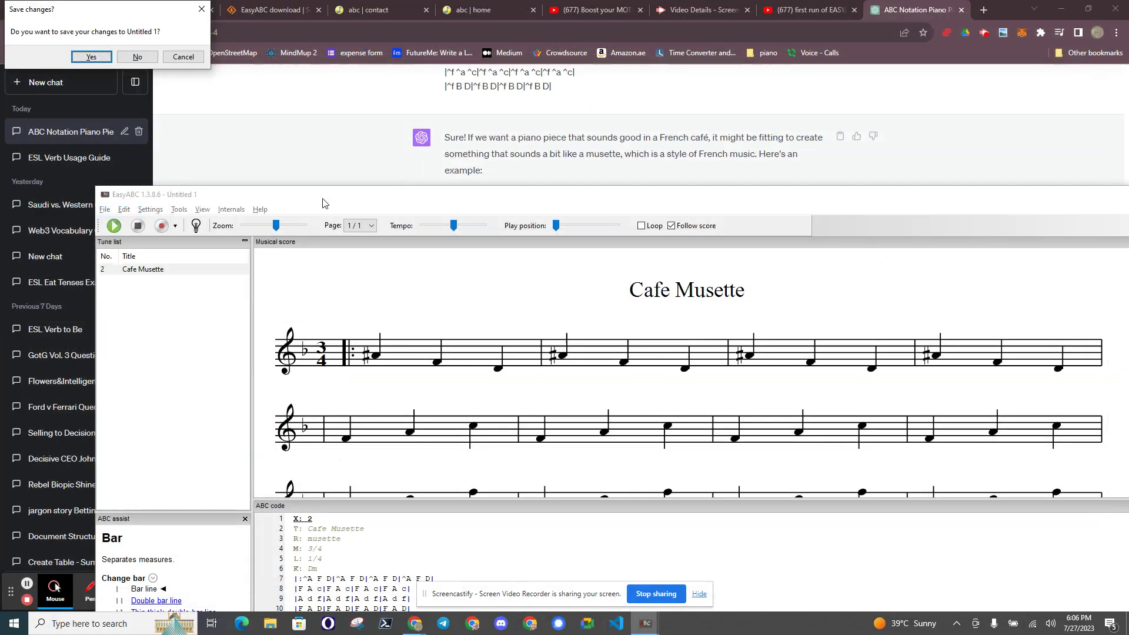
click(183, 57)
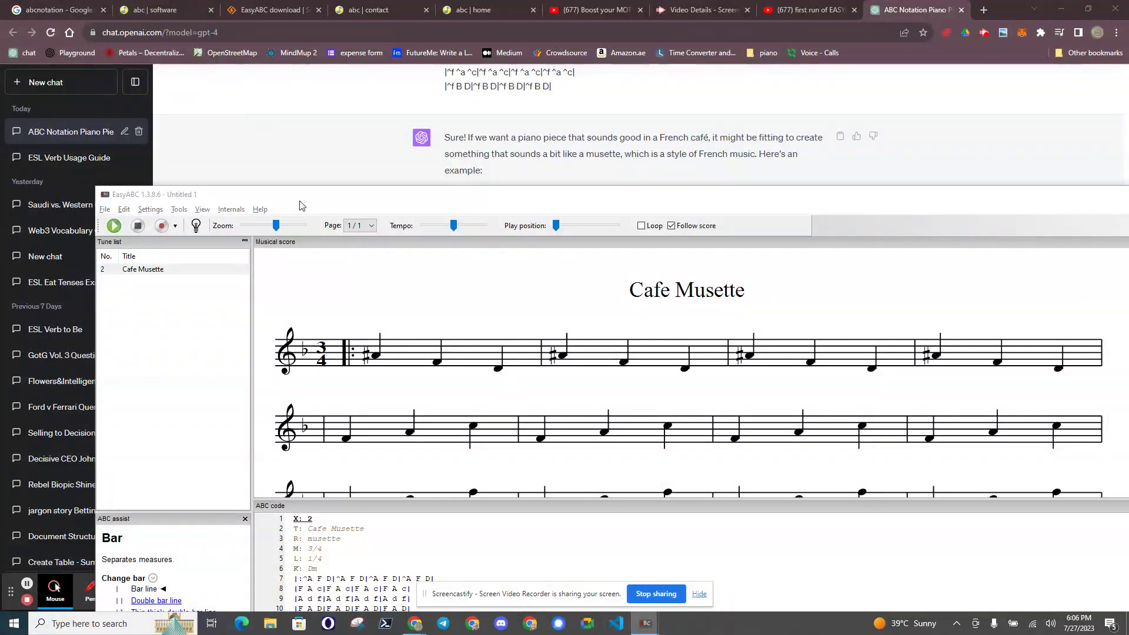
Step: Save the Cafe Musette tune as cafemusette.abc
drag(297, 194, 265, 38)
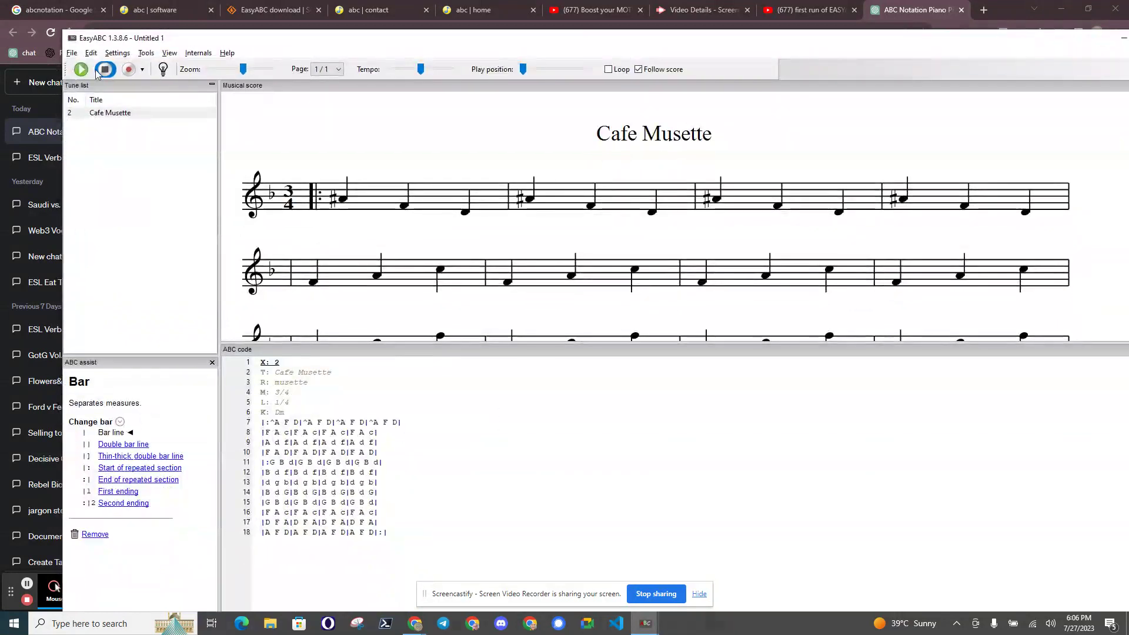
click(73, 54)
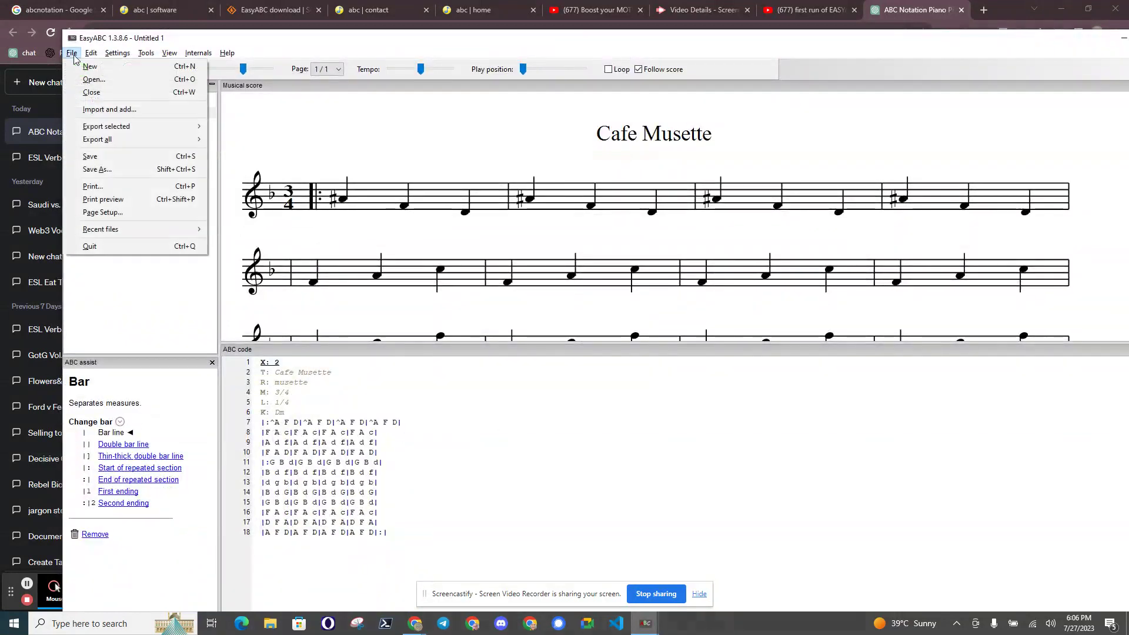
click(115, 170)
text(caf)
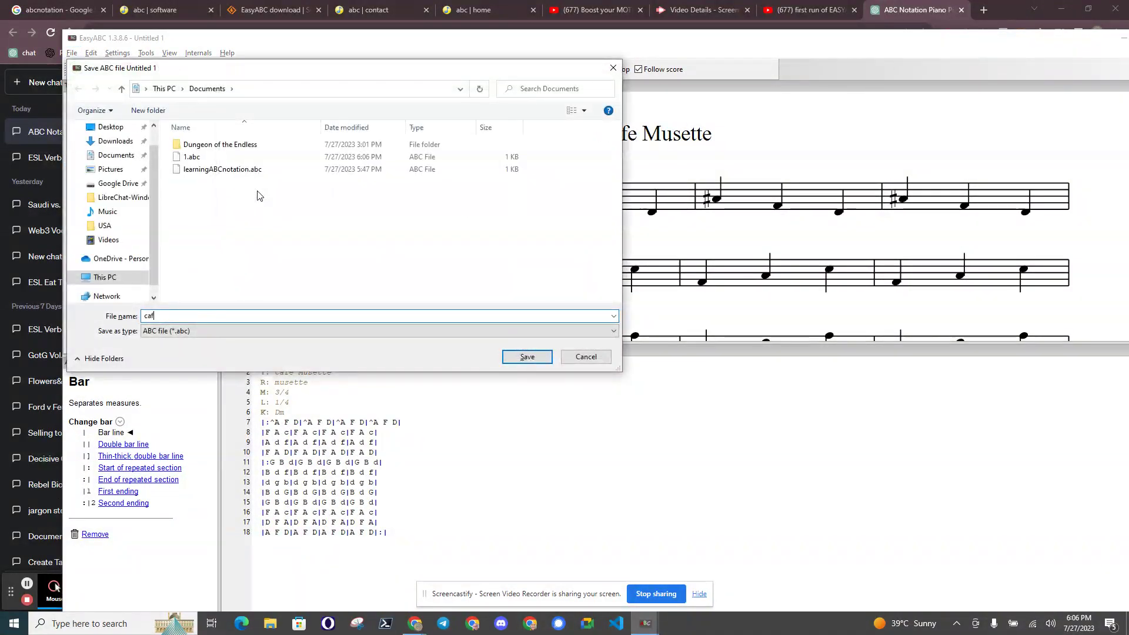
text(emuse)
text(tter)
key(Return)
Step: Save the Melody in the Air tune as melodintheairGPT.abc
key(alt+Tab)
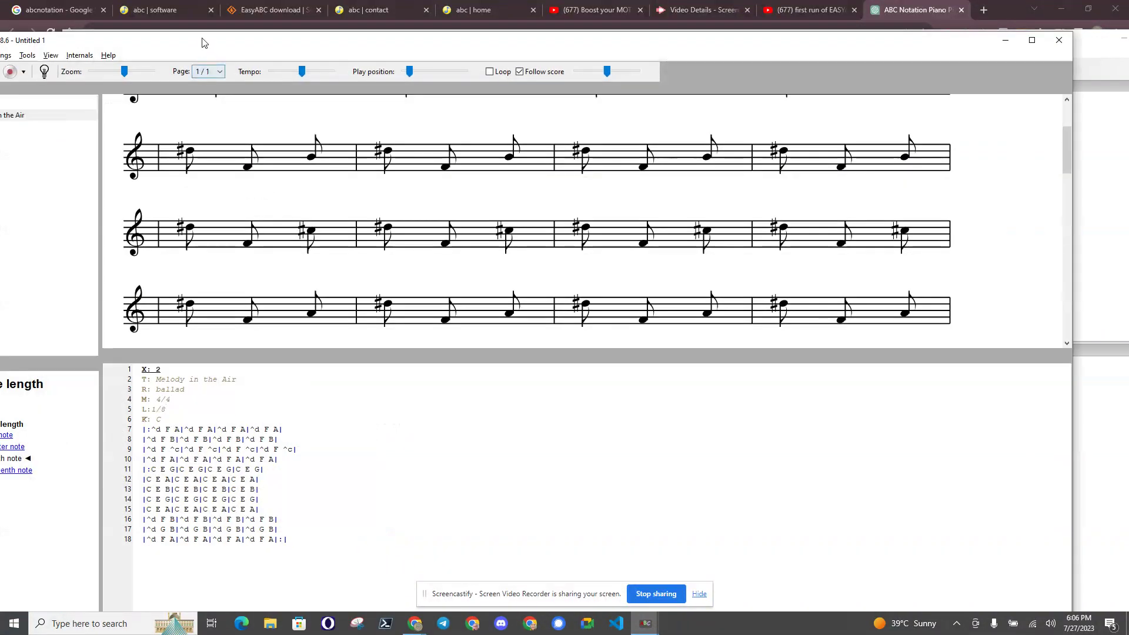
drag(202, 42, 348, 39)
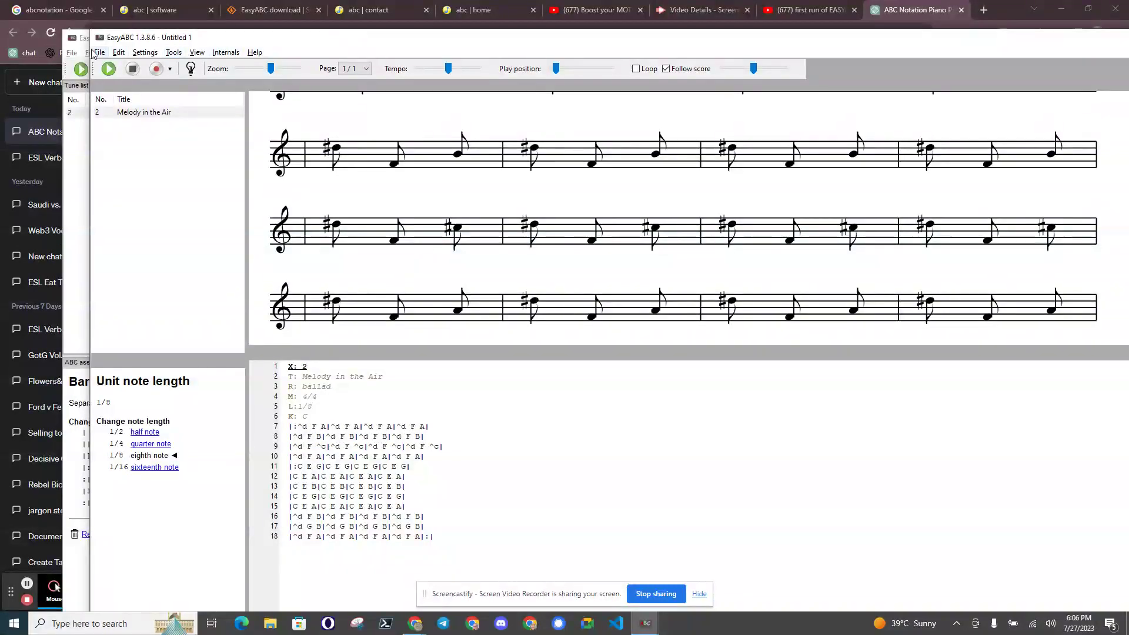
click(100, 52)
click(145, 172)
text(mel)
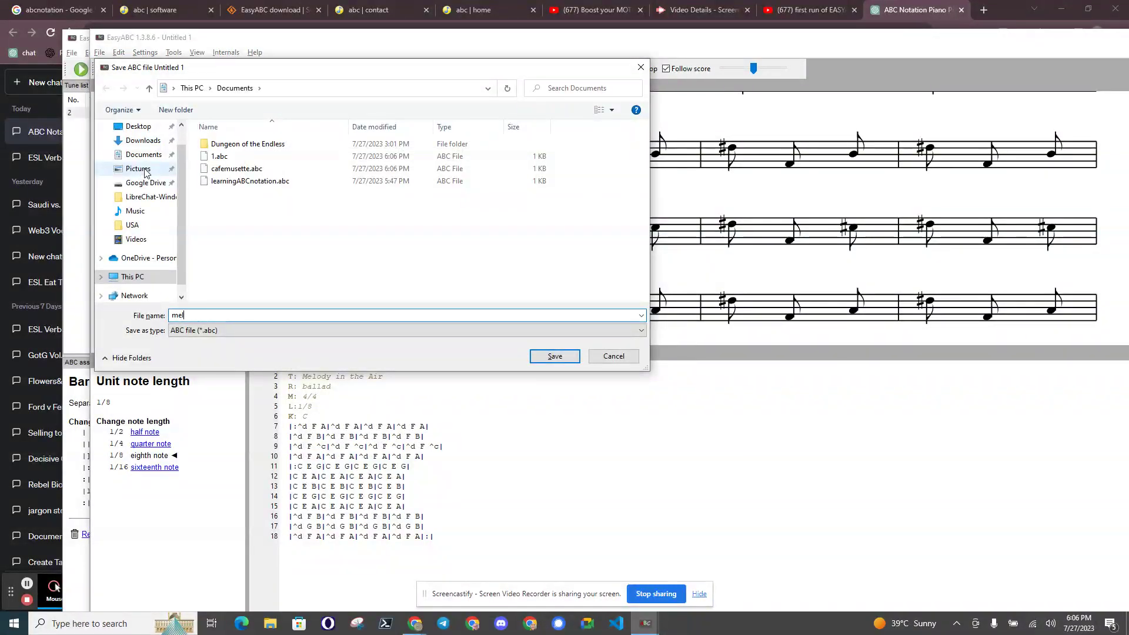
text(od)
text(ea)
text(GPT)
key(Return)
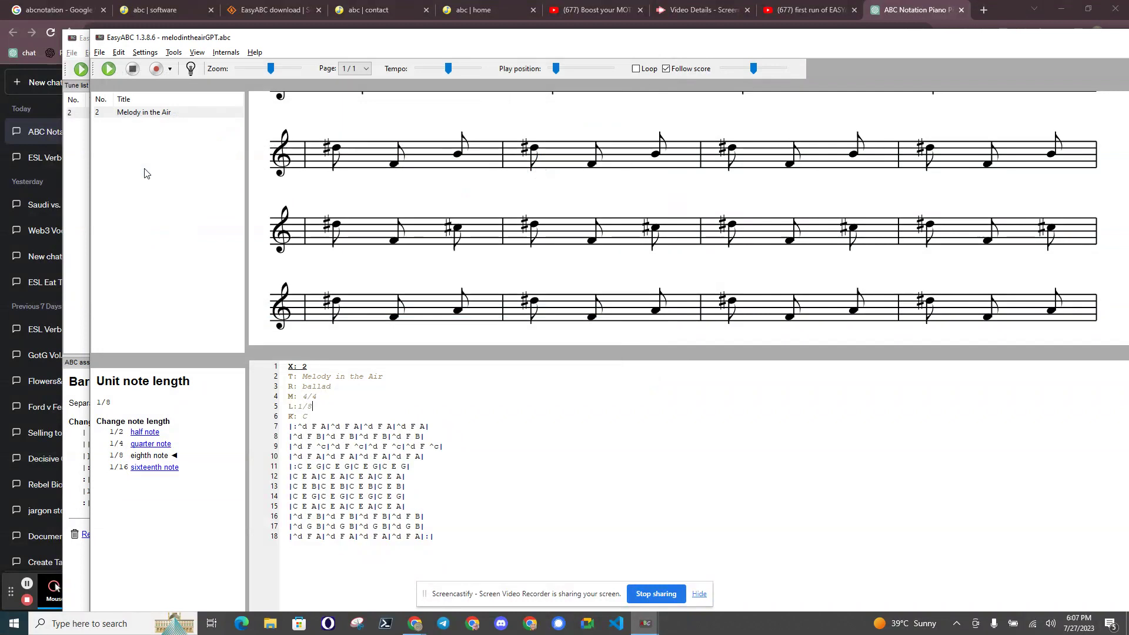
click(100, 52)
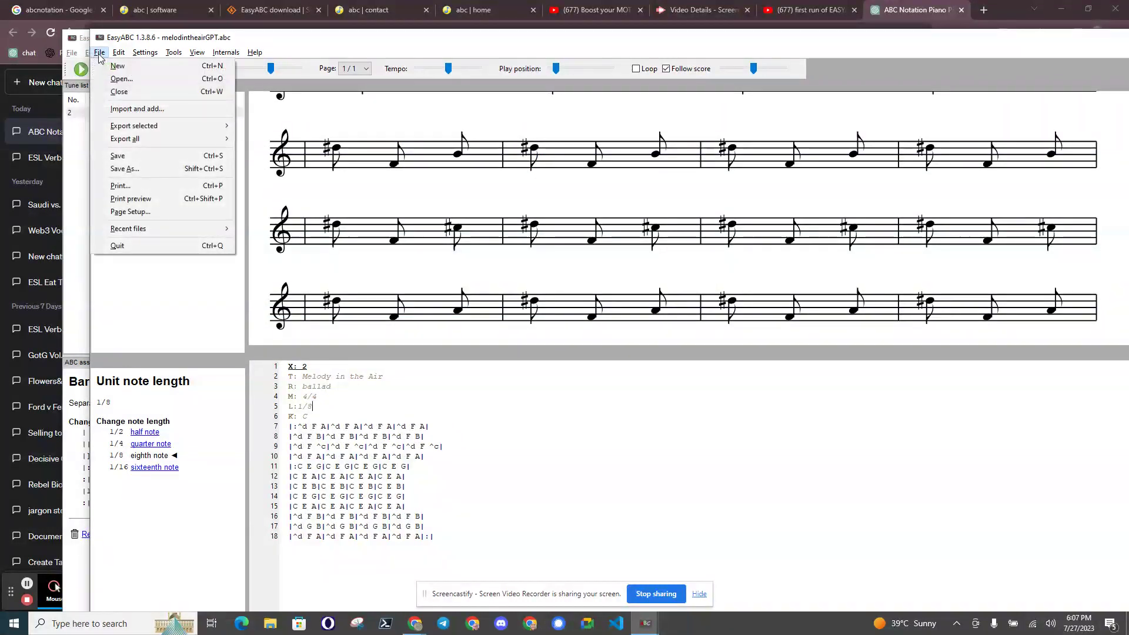
Step: Quit EasyABC and show the saved files in File Explorer's Documents folder
click(117, 245)
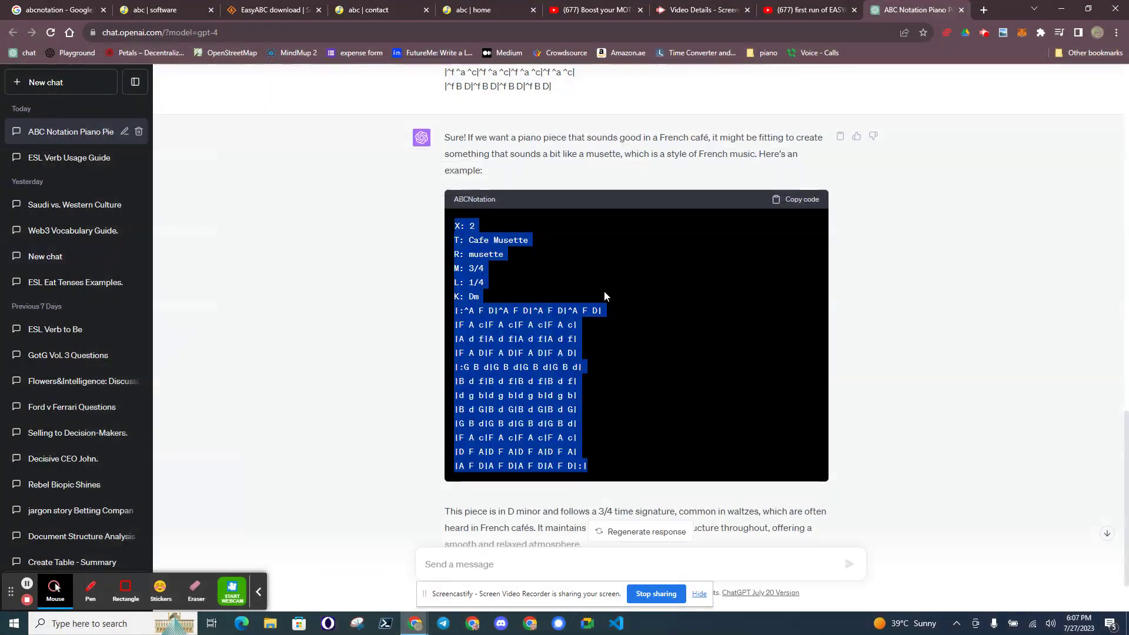
key(alt+Tab)
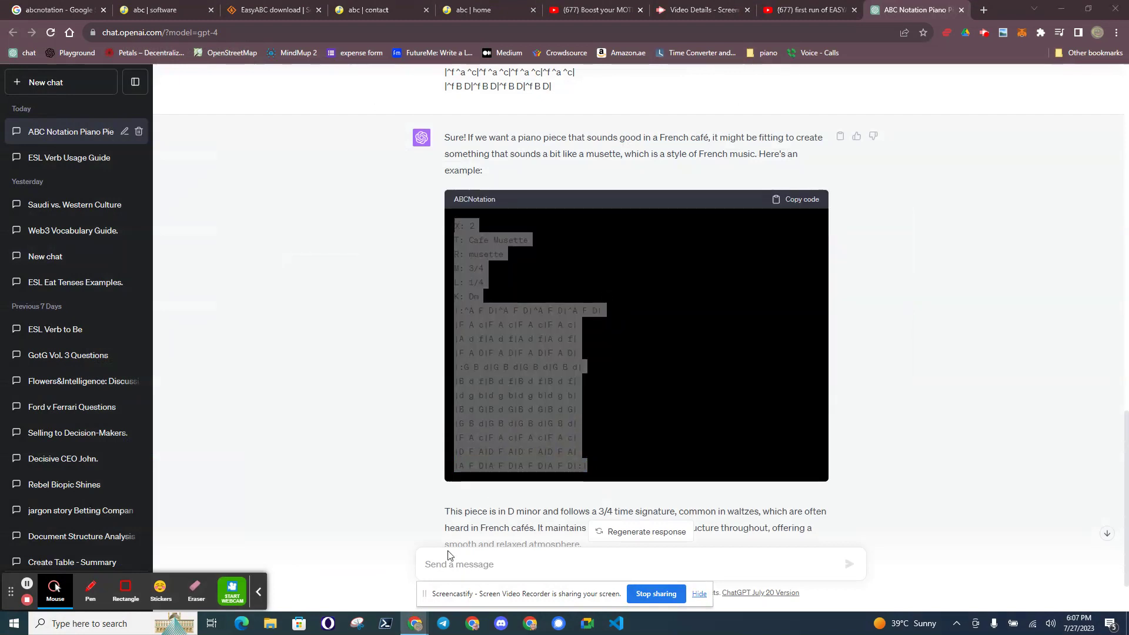
click(270, 624)
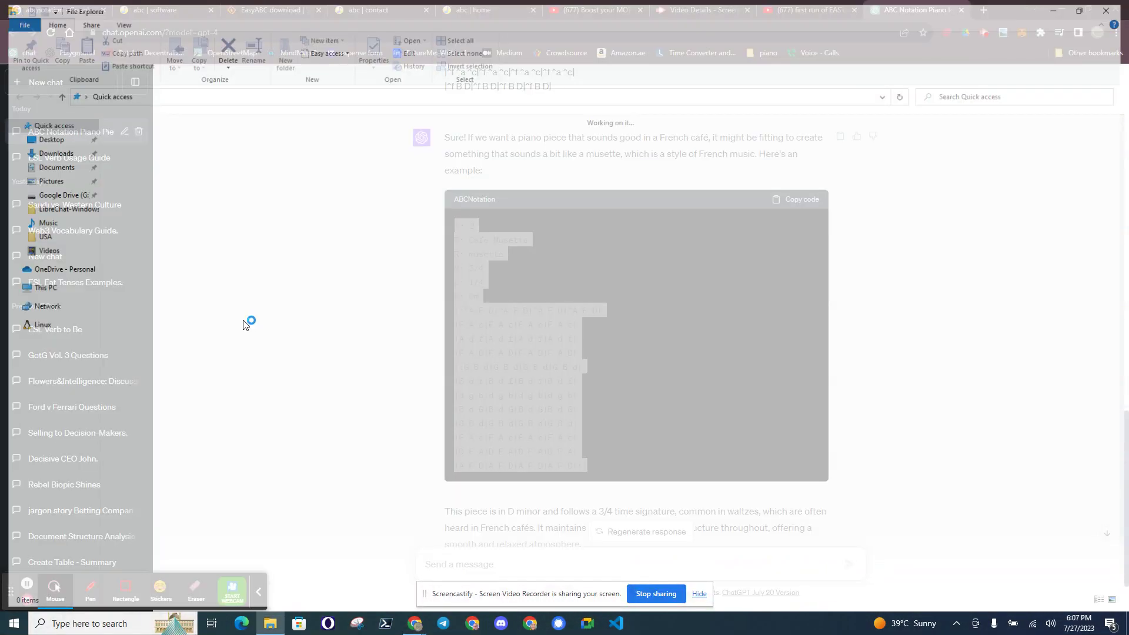
click(58, 139)
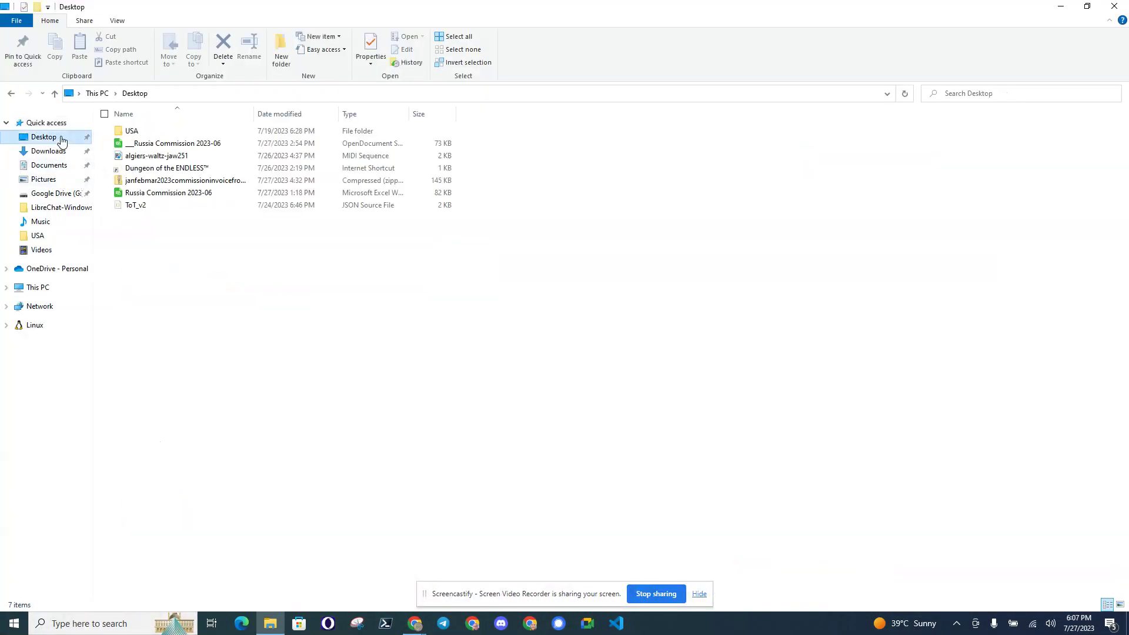
click(52, 166)
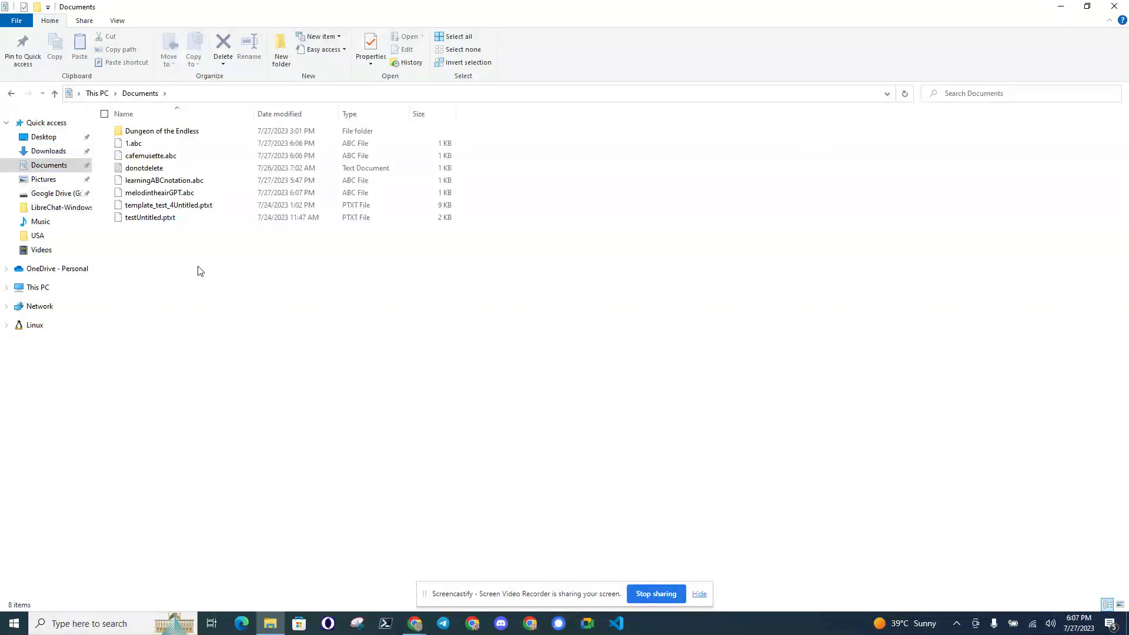
Step: Relaunch EasyABC by searching 'eas' in Windows search
click(110, 624)
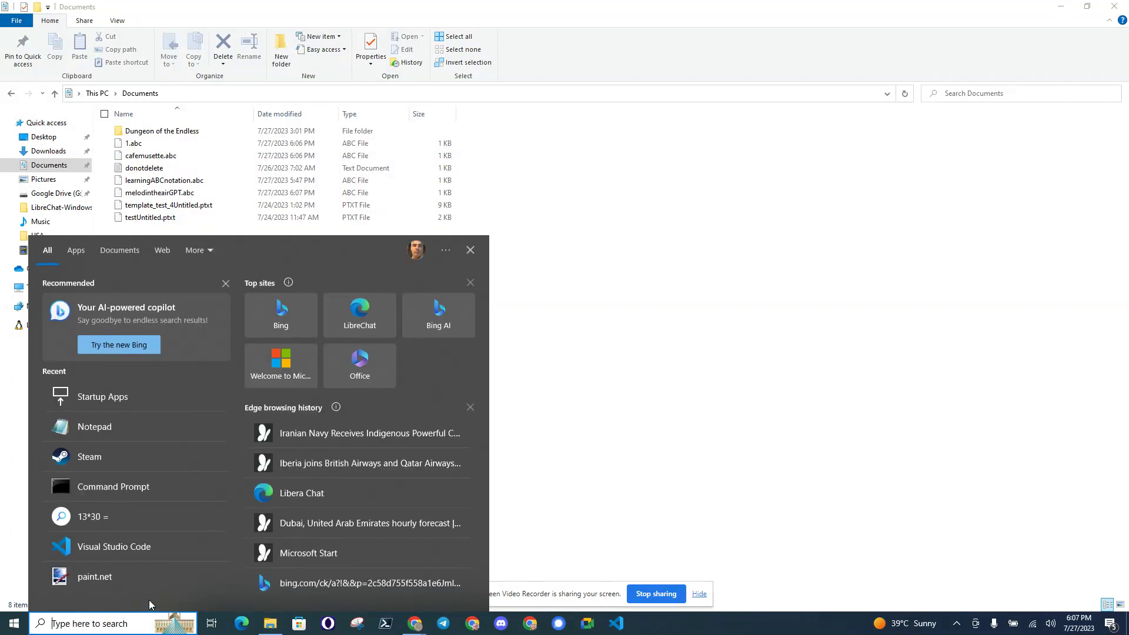
text(eas)
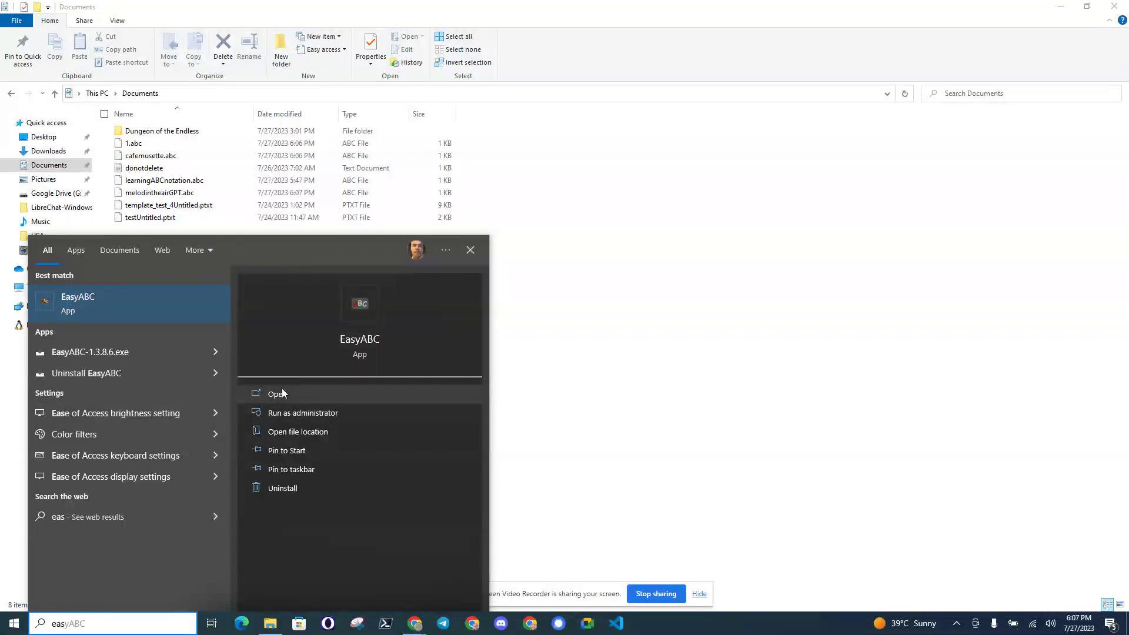
click(282, 394)
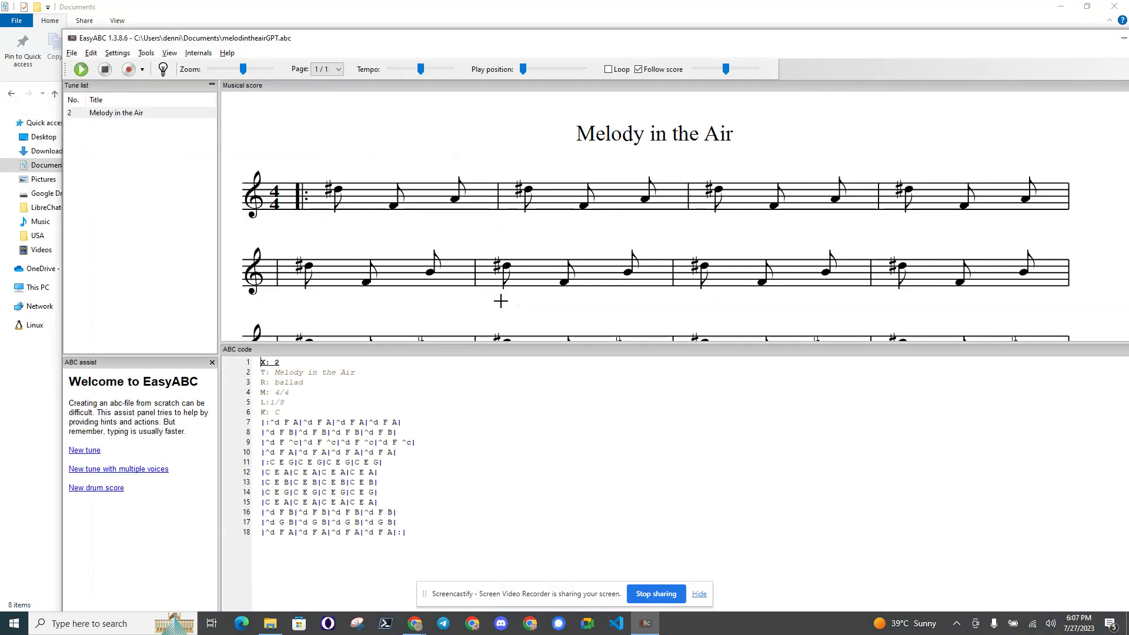
Step: Open cafemusette.abc in EasyABC
click(73, 54)
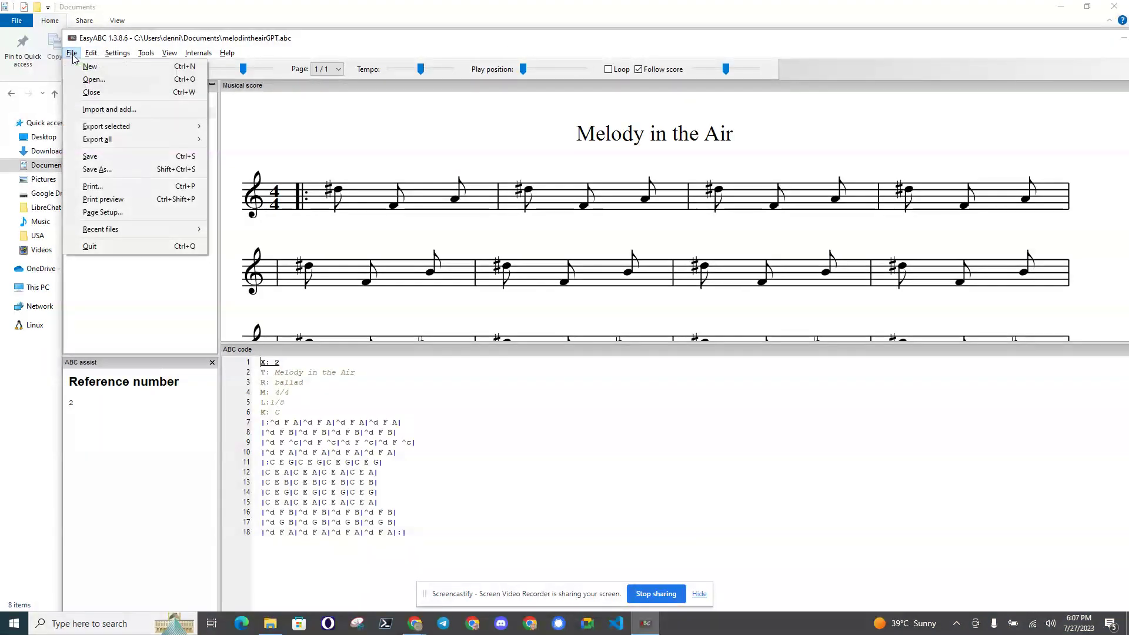
click(97, 79)
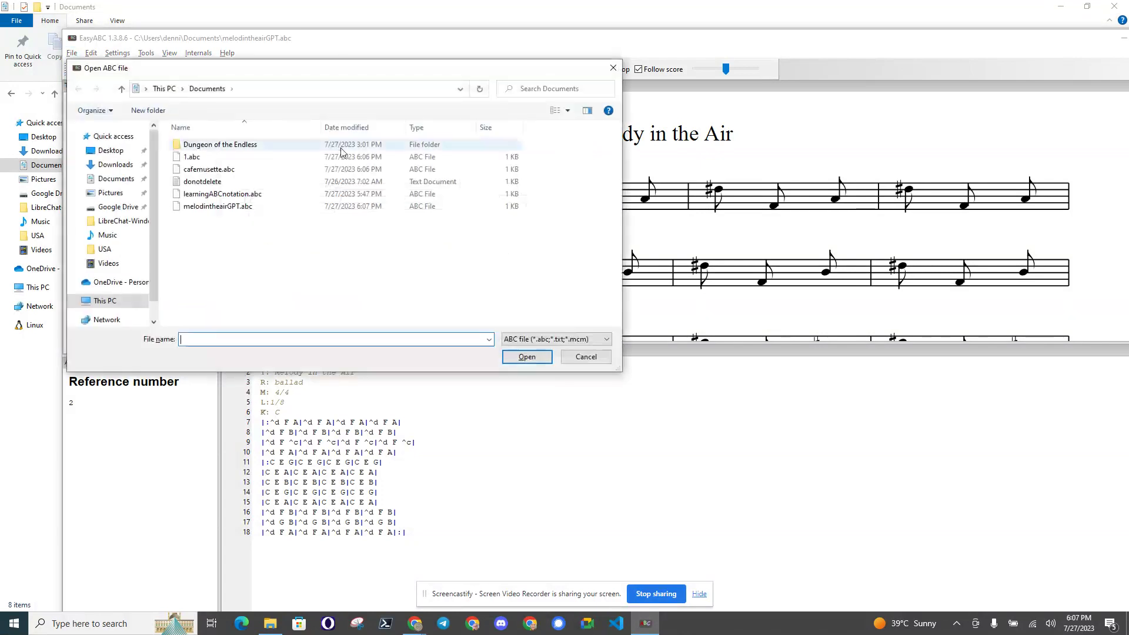
click(209, 170)
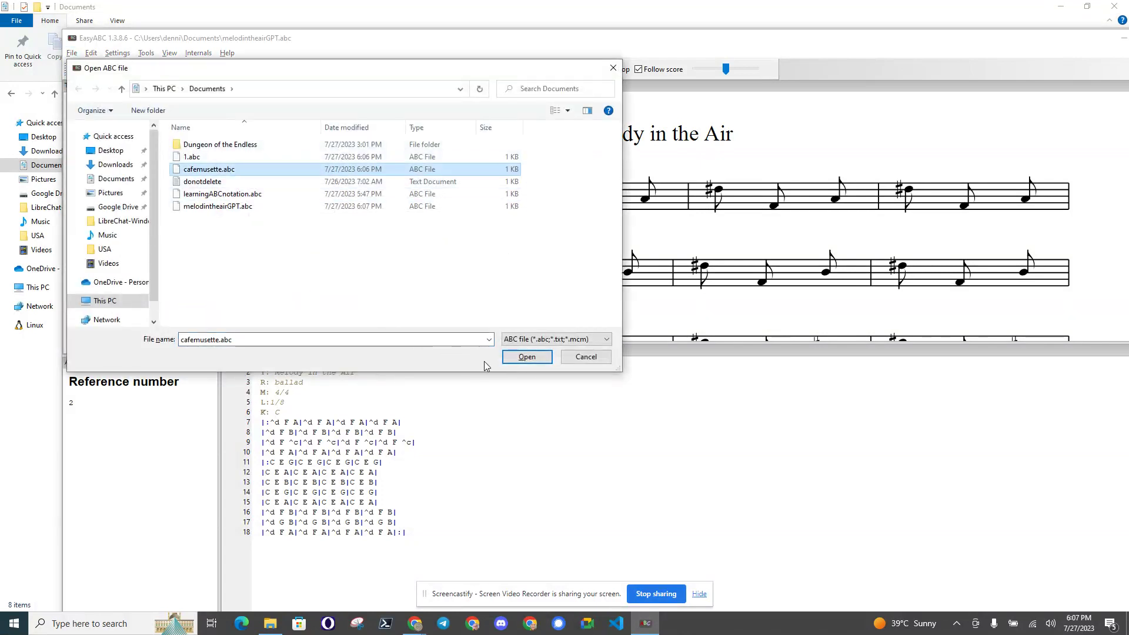
click(527, 357)
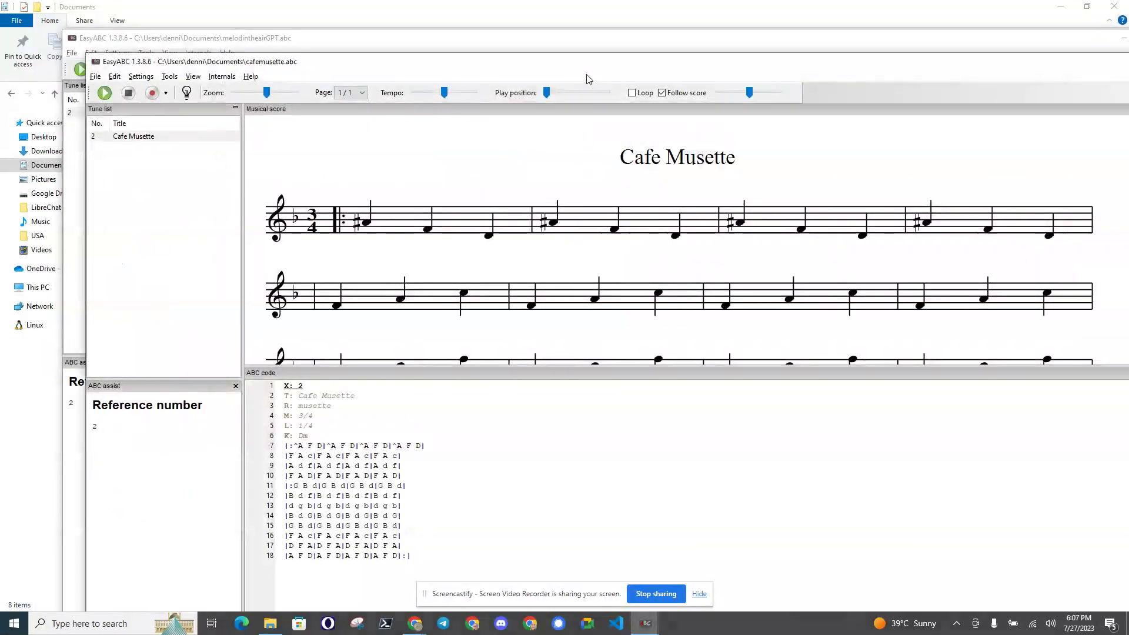
Step: Play Cafe Musette with the window maximized and four staves showing, then stop playback
drag(576, 67, 525, 46)
click(47, 70)
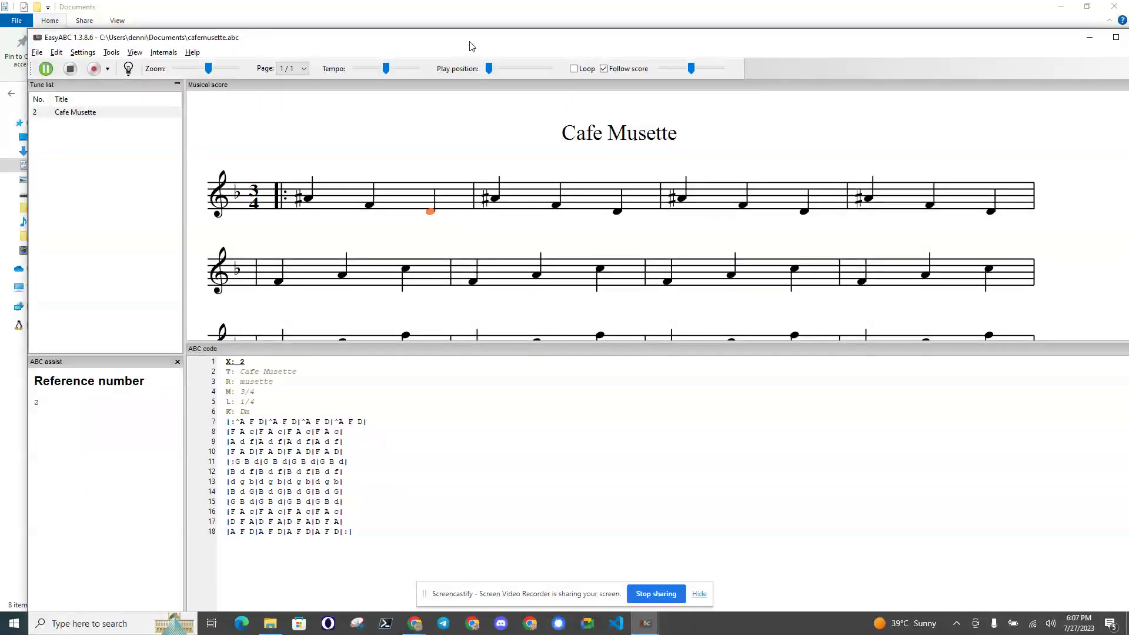
drag(469, 42, 464, 34)
click(1111, 29)
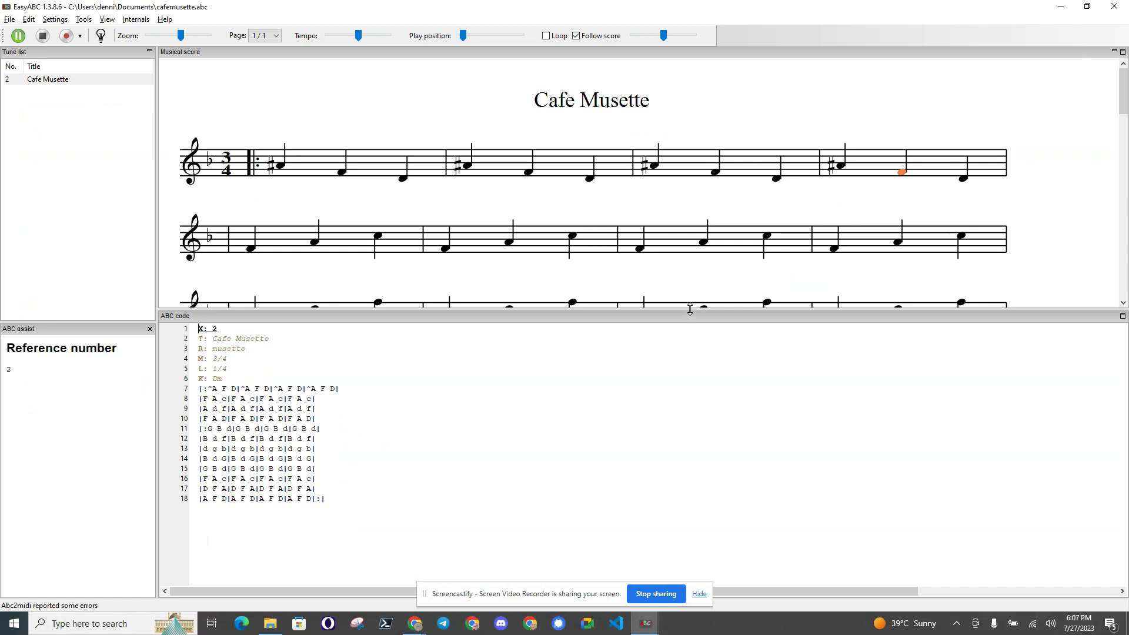
drag(687, 403, 688, 435)
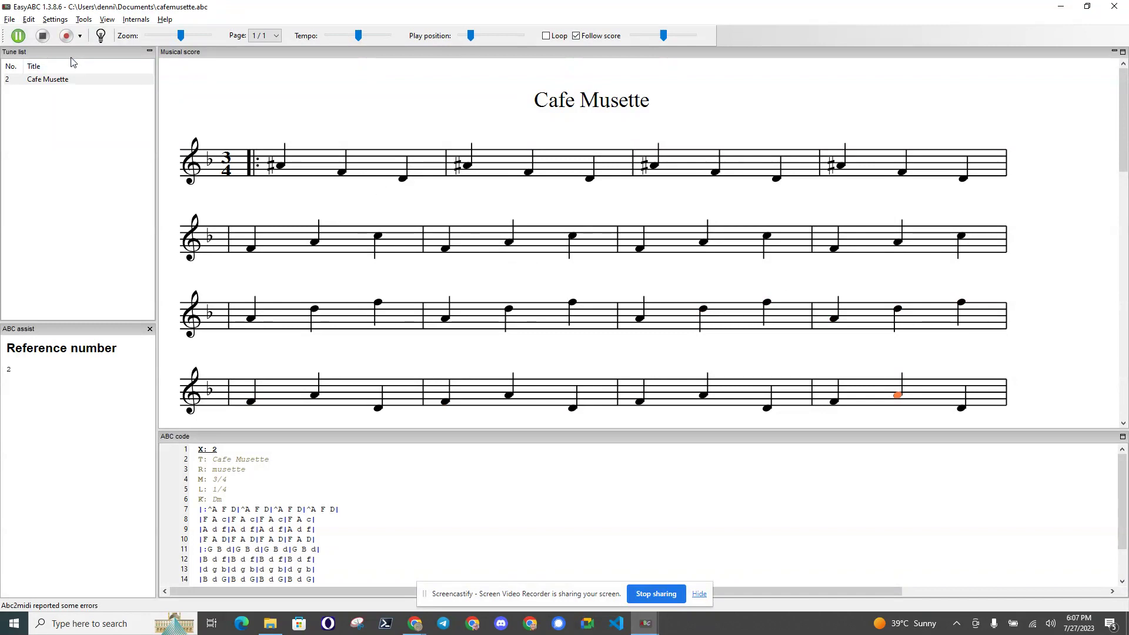
click(42, 37)
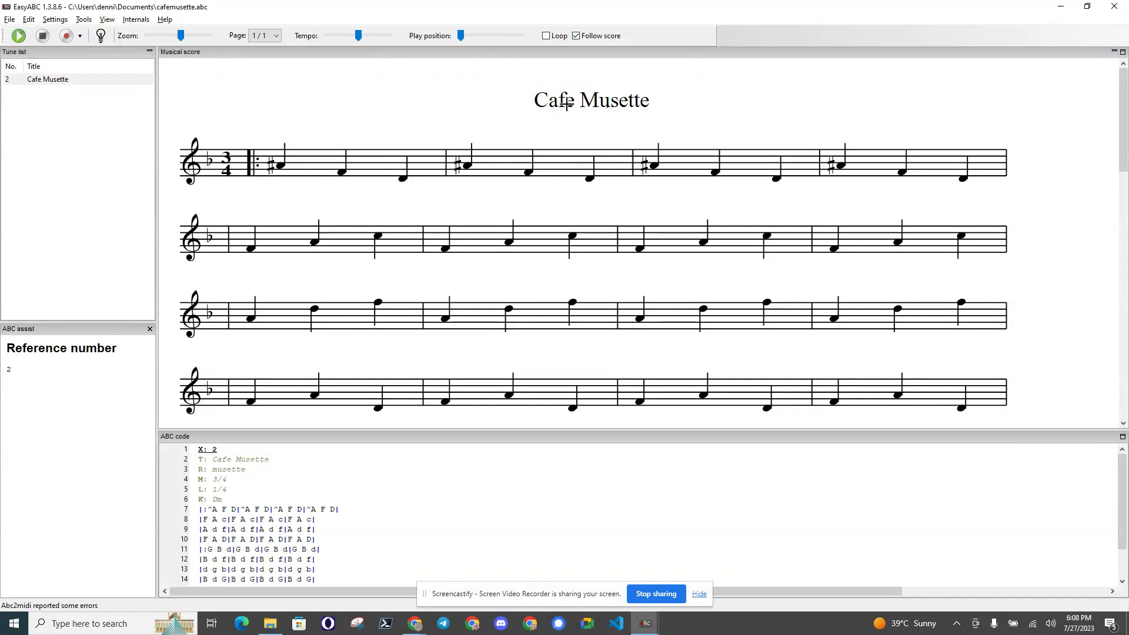
Step: From the Cafe Musette window, cancel a Save As and choose Export selected as MIDI
key(alt+Tab)
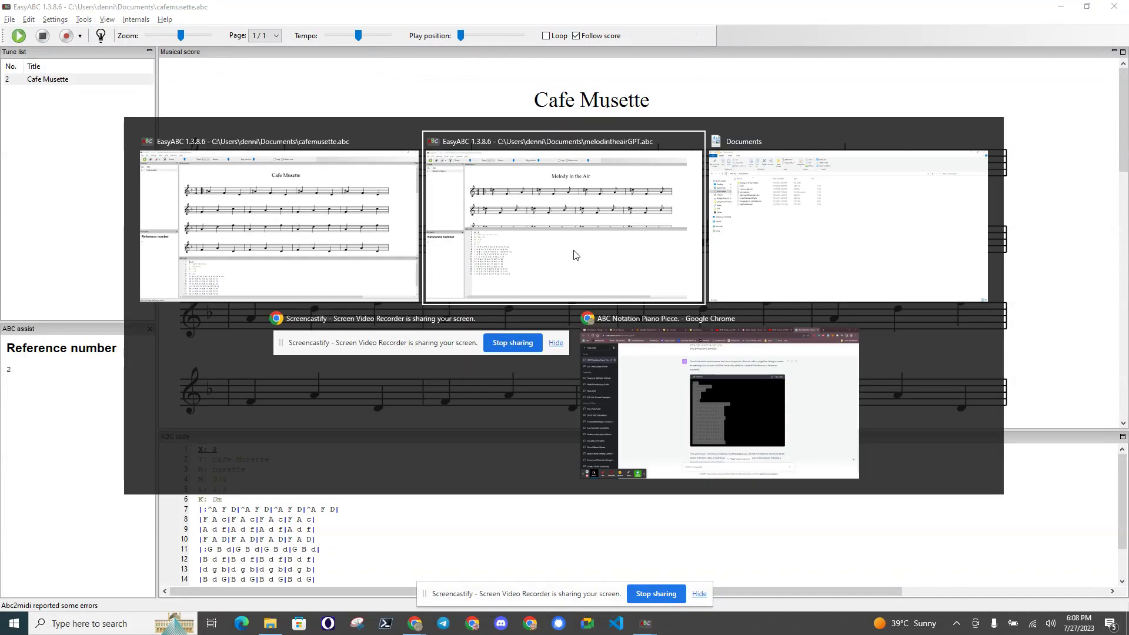
key(alt+Tab)
key(alt+Tab)
key(alt+Tab)
key(alt+Tab)
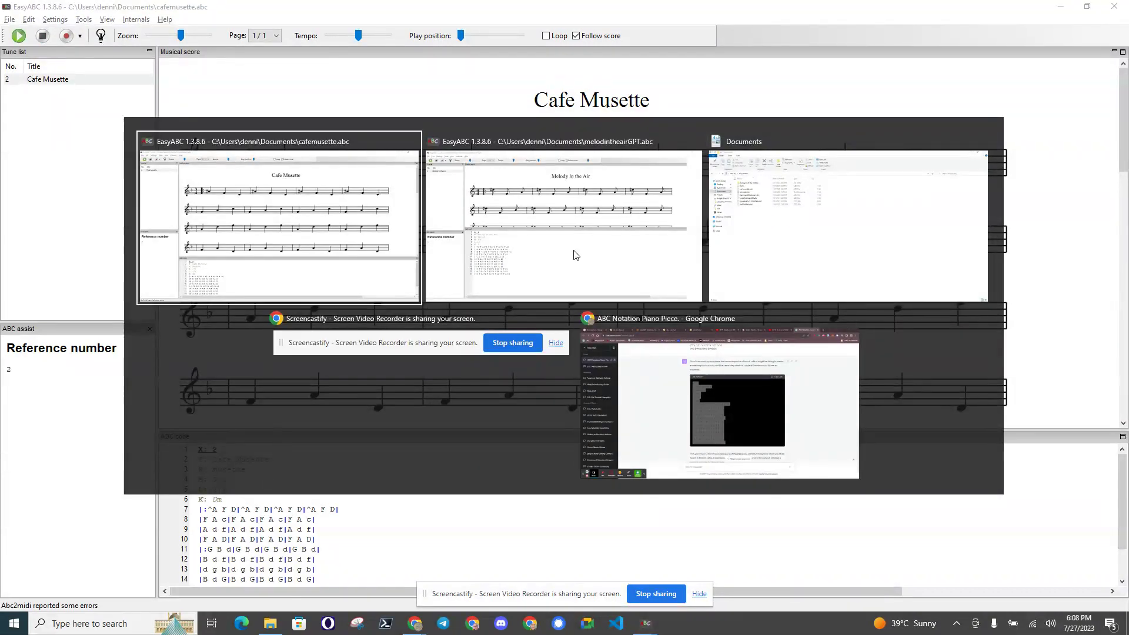
click(10, 19)
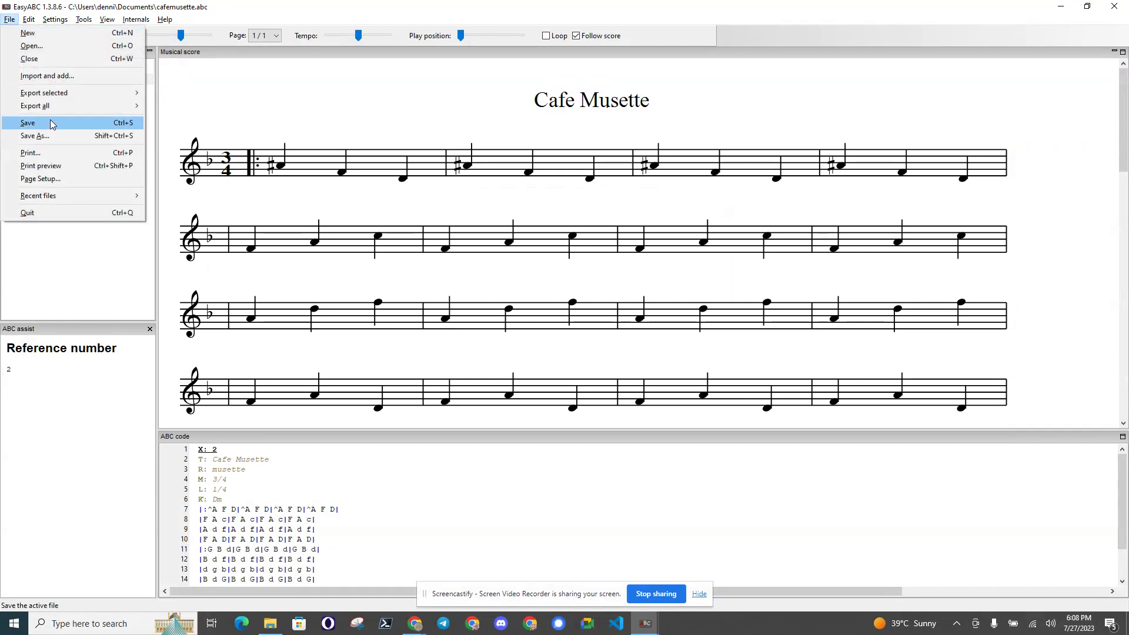
click(50, 138)
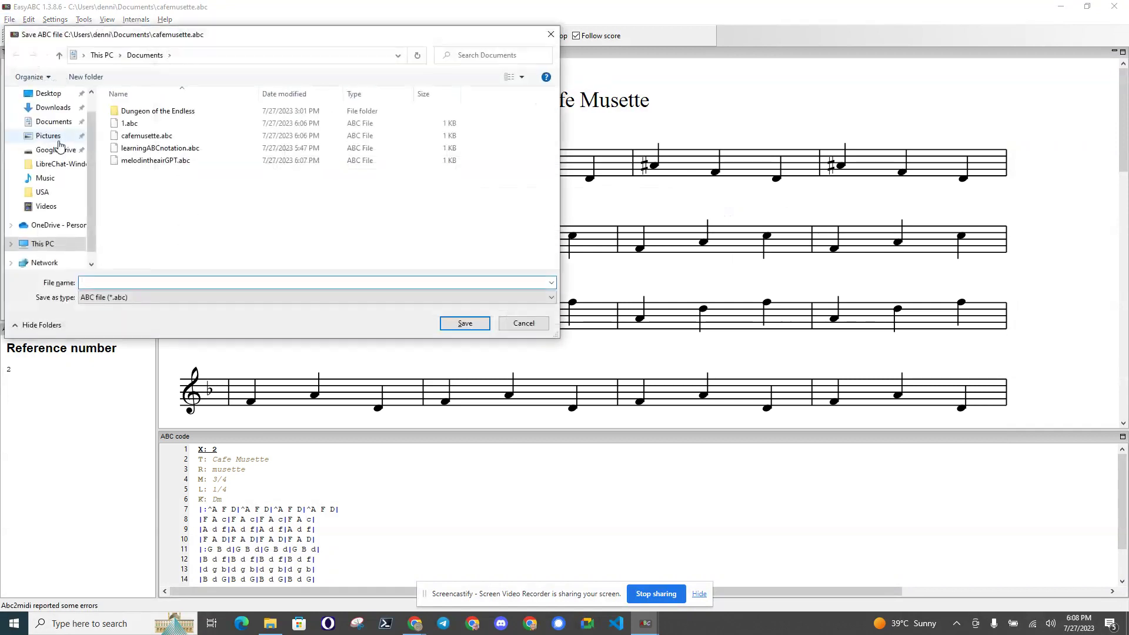
click(524, 322)
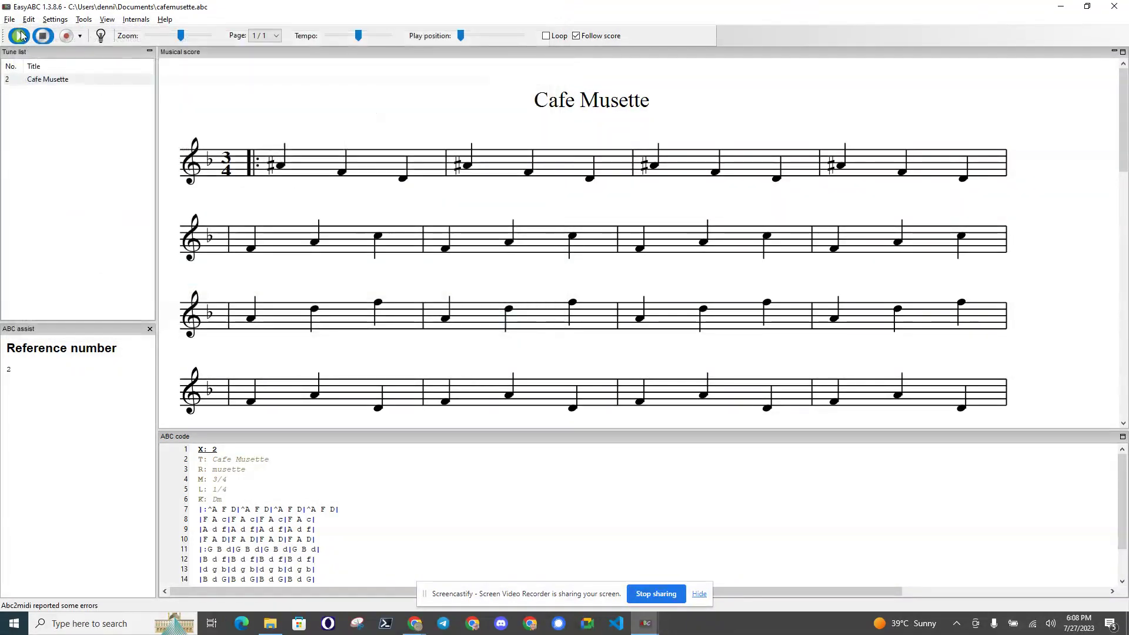
click(10, 20)
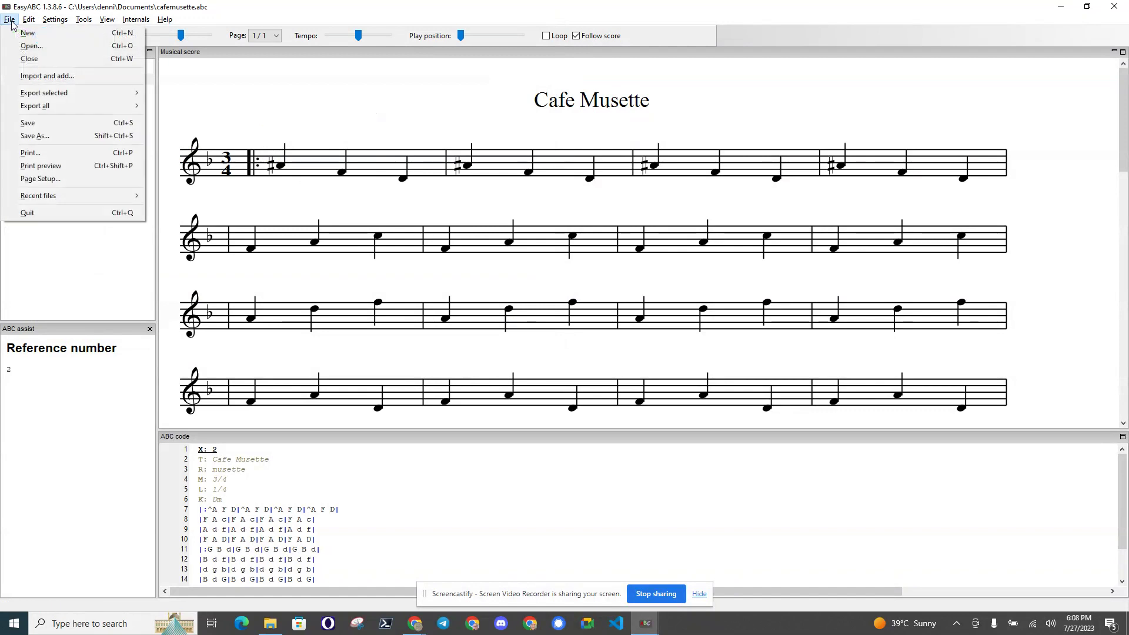
mouse_move(44, 93)
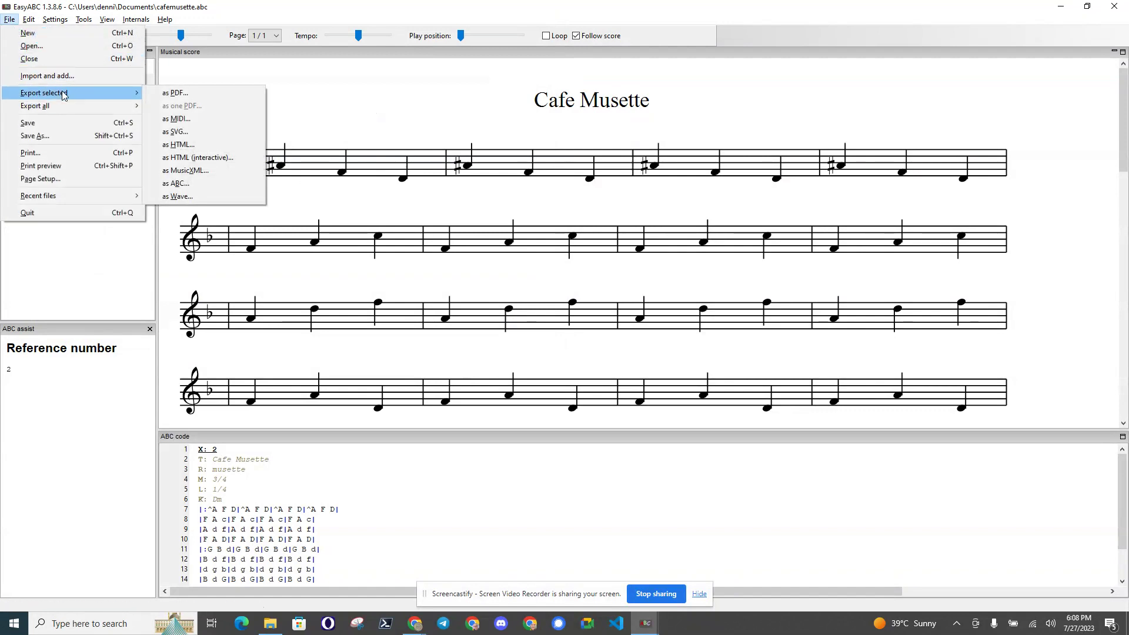
click(192, 120)
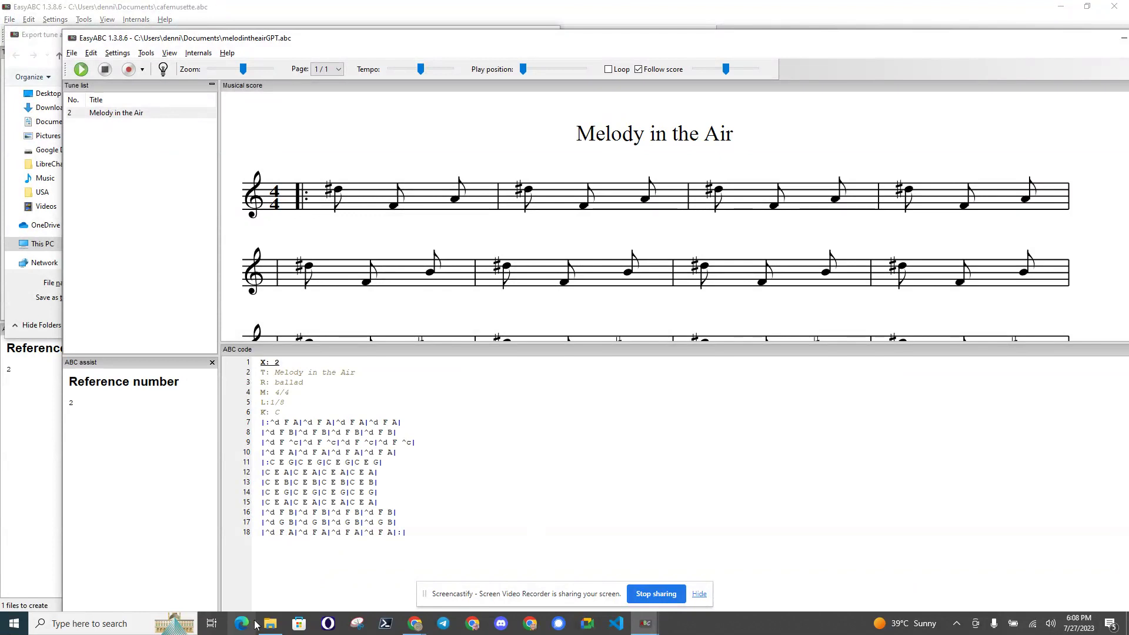
Step: Sort the Documents folder in File Explorer by Type, then return to EasyABC
key(alt+Tab)
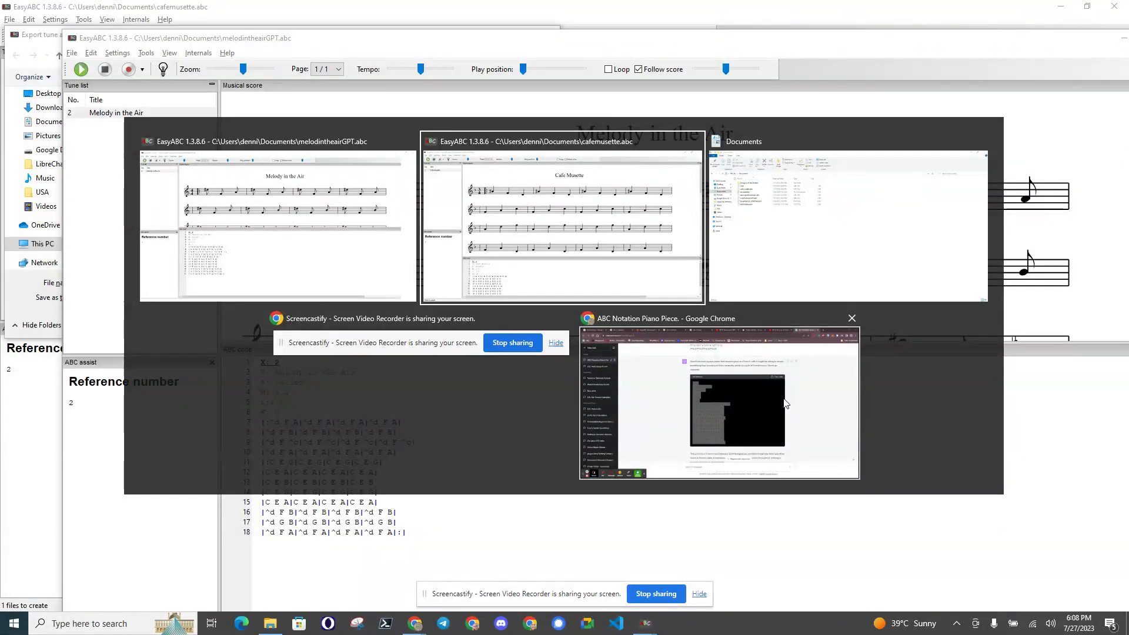
key(Tab)
key(alt)
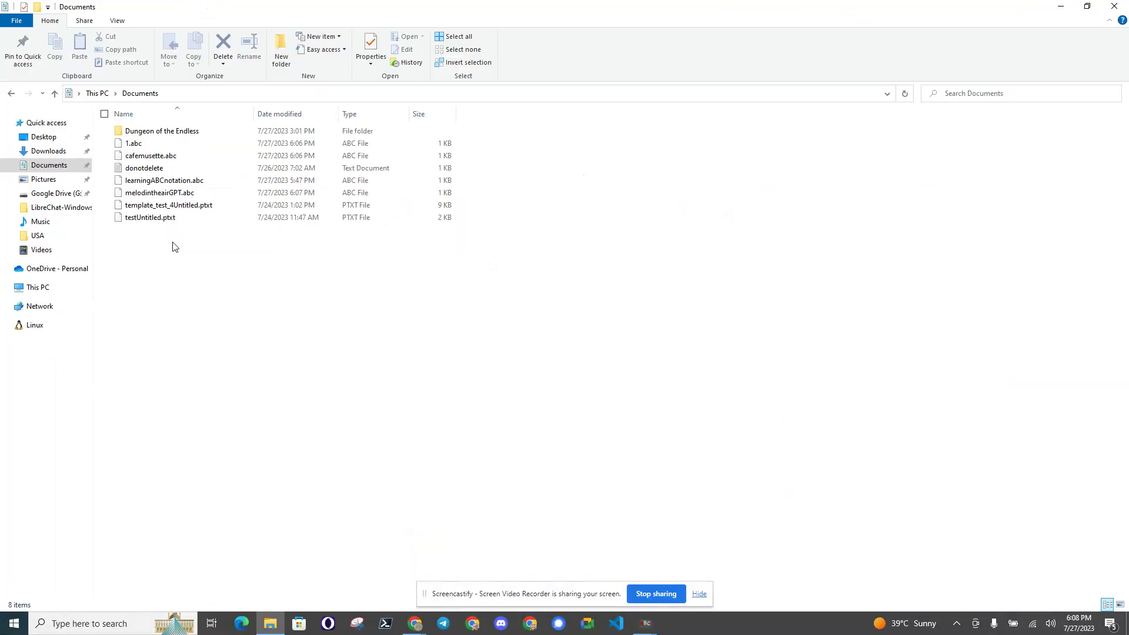
click(361, 114)
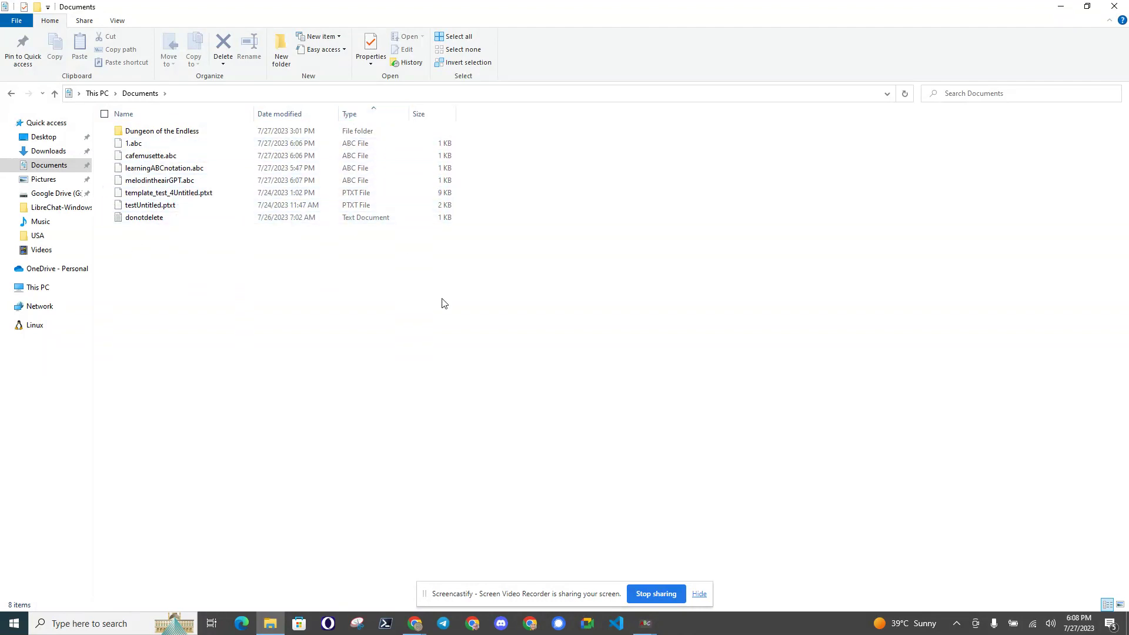
key(alt+Tab)
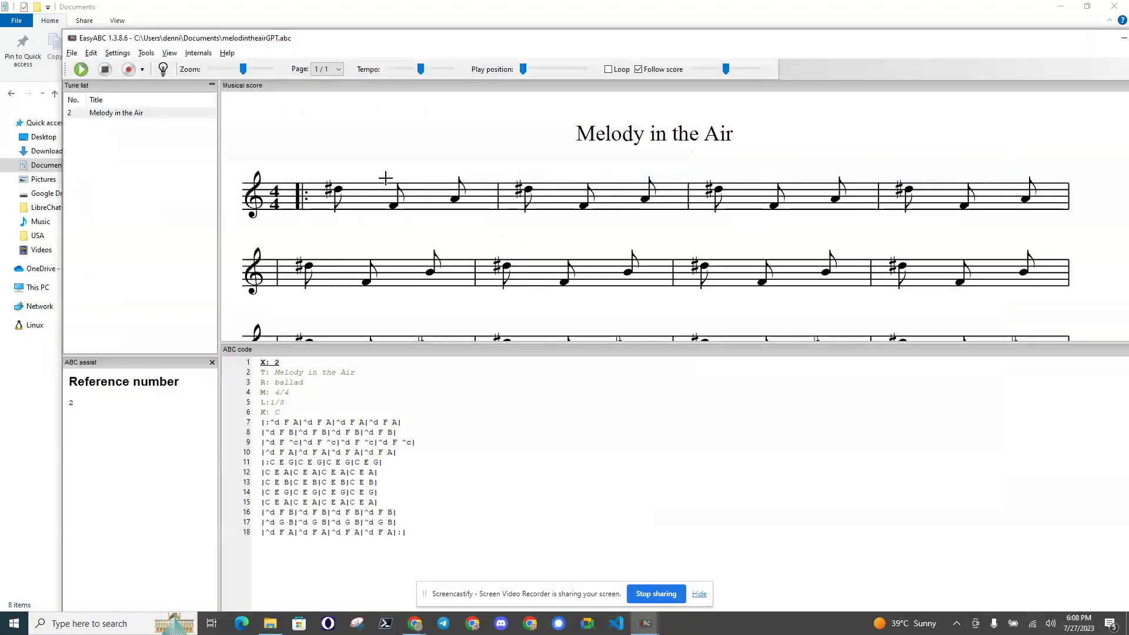
key(alt)
Step: Save the Cafe Musette MIDI export to the Desktop and reveal the desktop
key(alt+Tab)
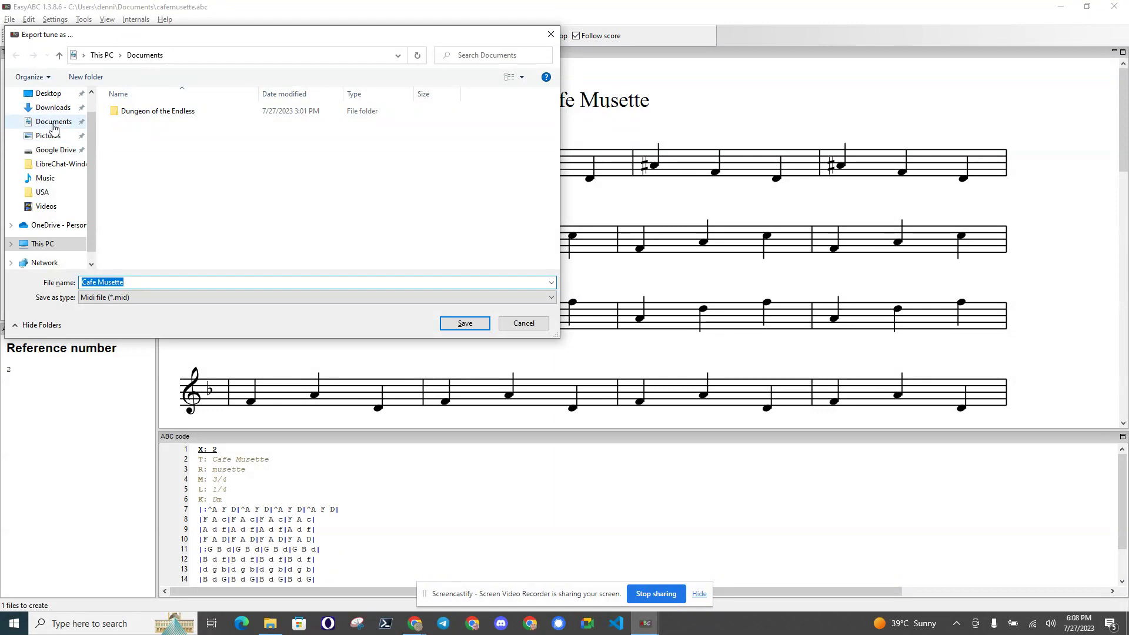
click(48, 93)
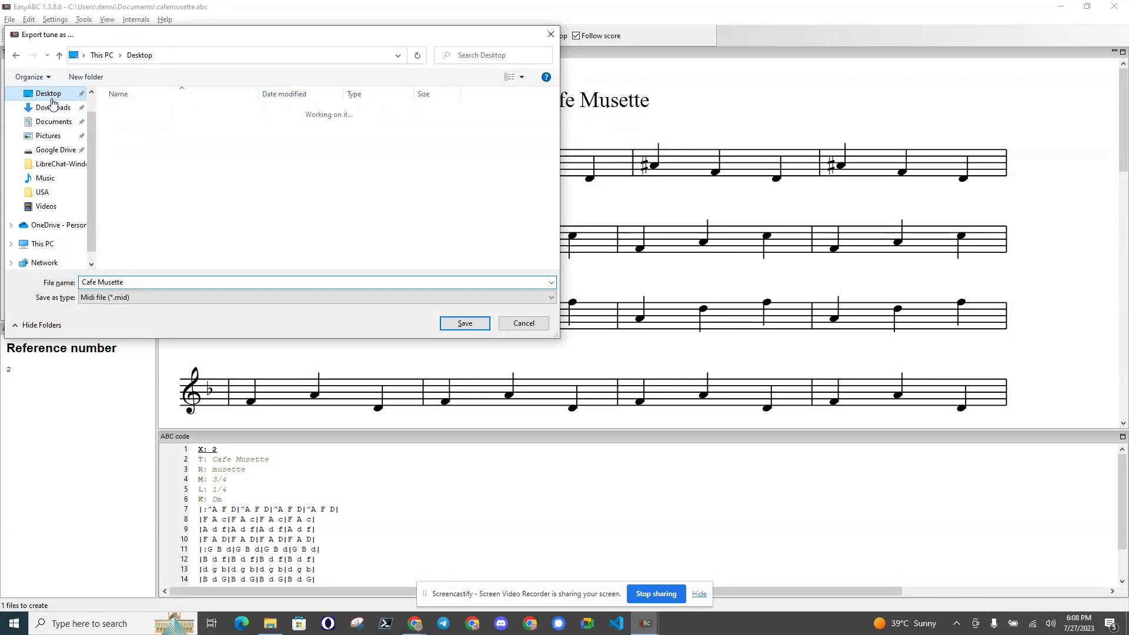
click(464, 324)
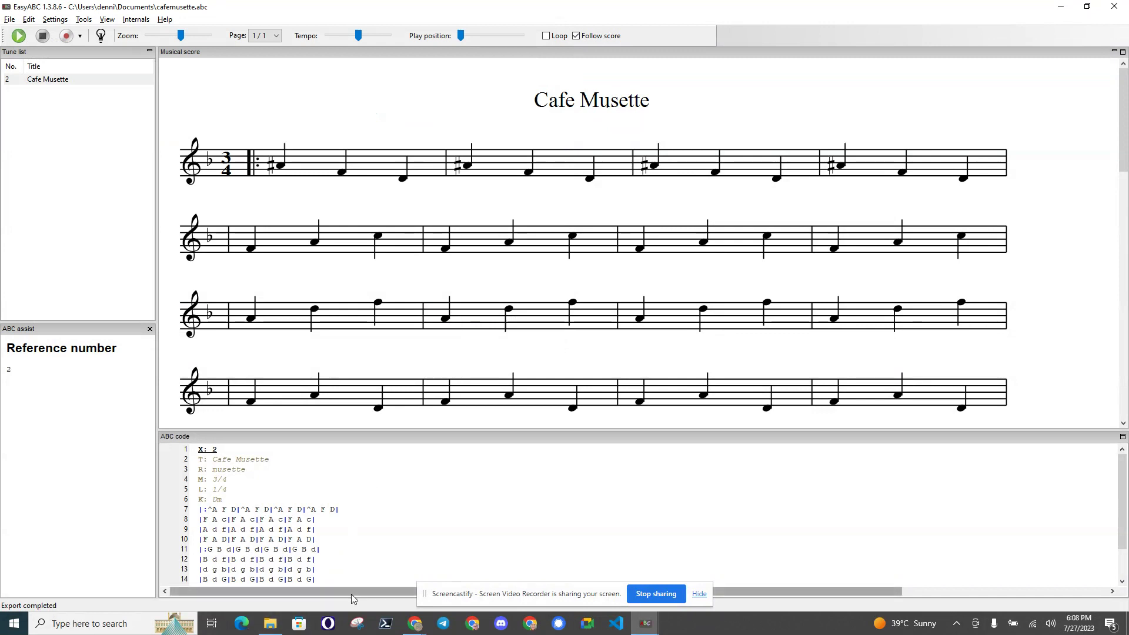
key(super+d)
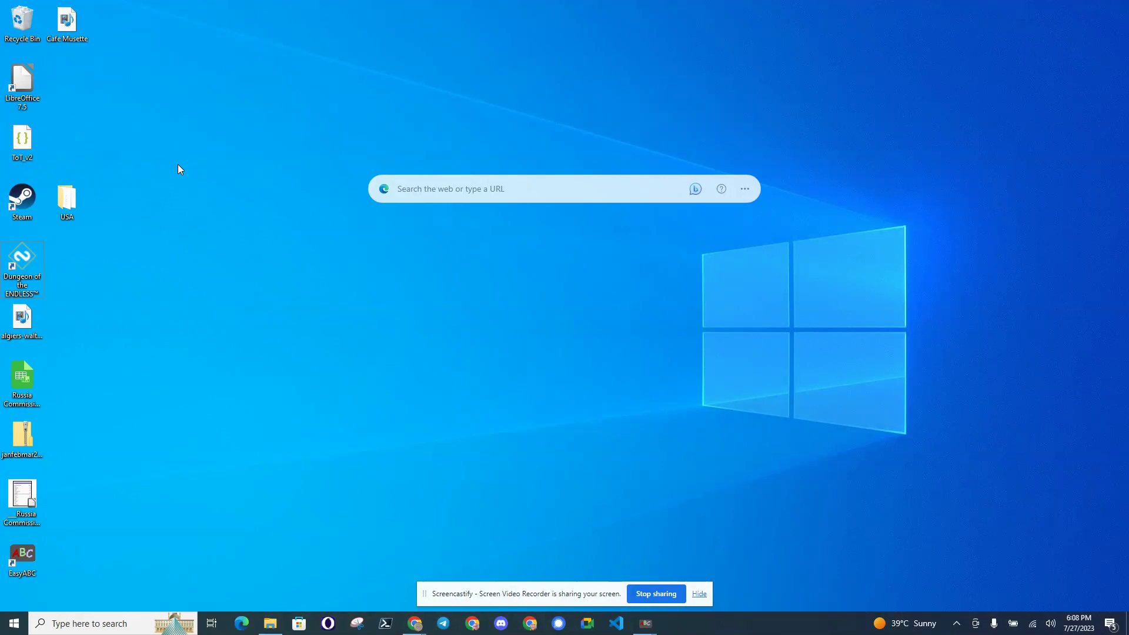
Step: Play the Cafe Musette MIDI full-screen in Media Player, then switch to the ChatGPT tab in Chrome
drag(68, 29, 825, 141)
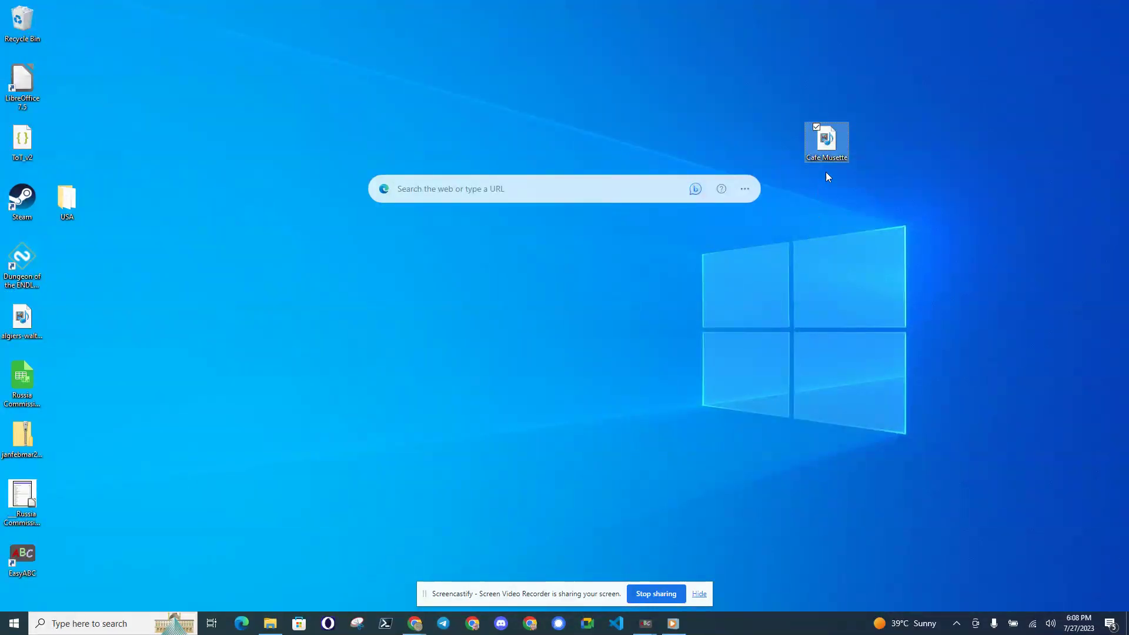
double_click(826, 144)
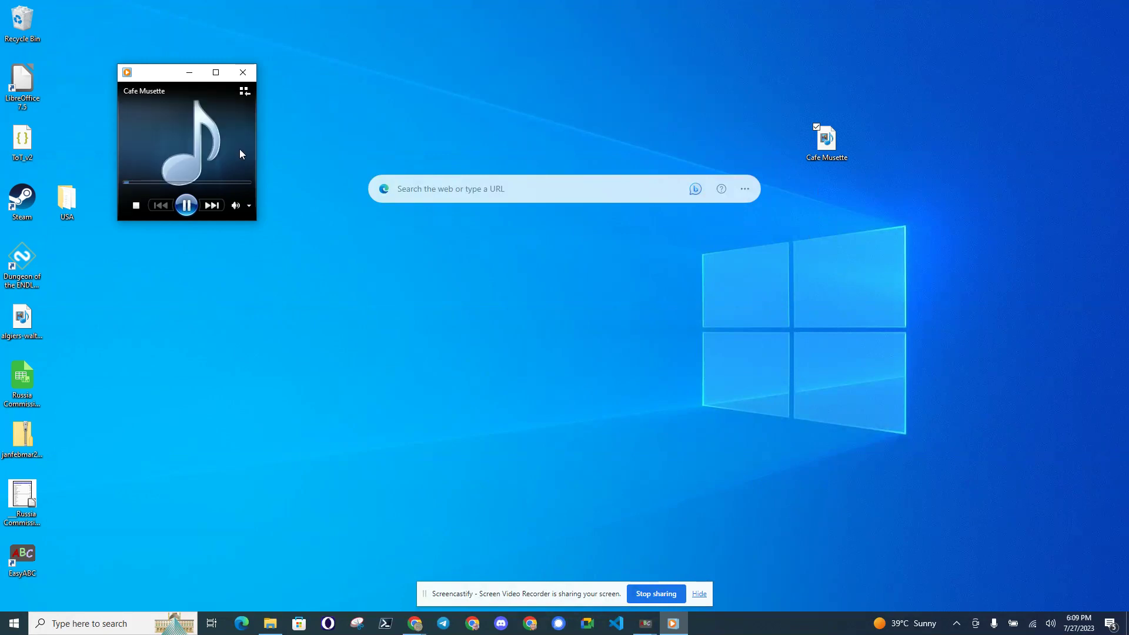
click(215, 72)
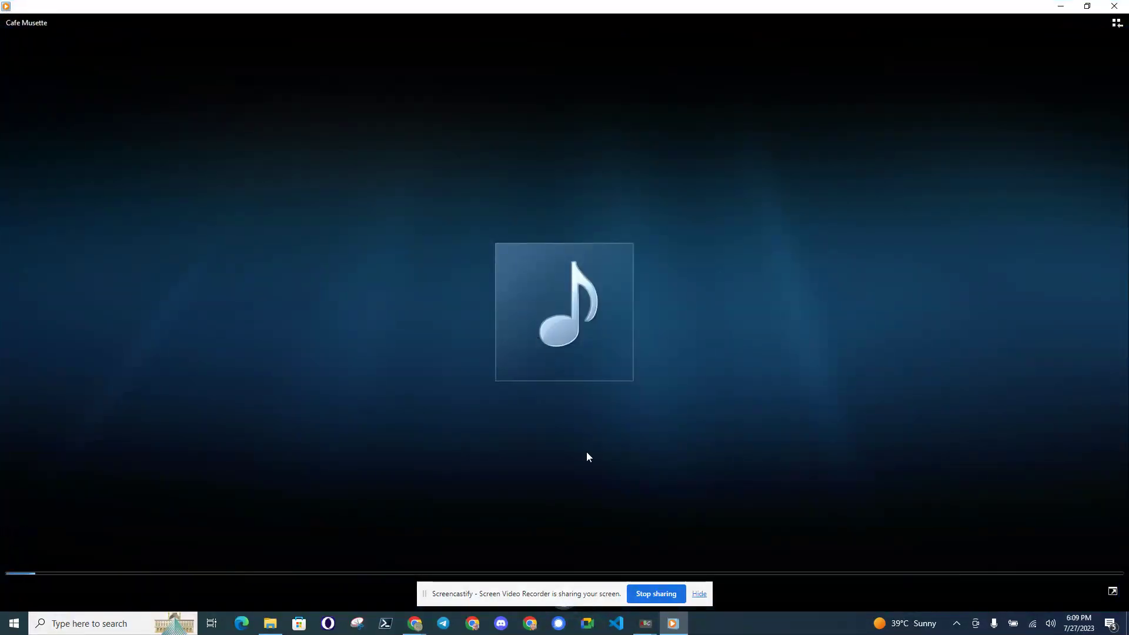
key(XF86AudioRaiseVolume)
click(414, 629)
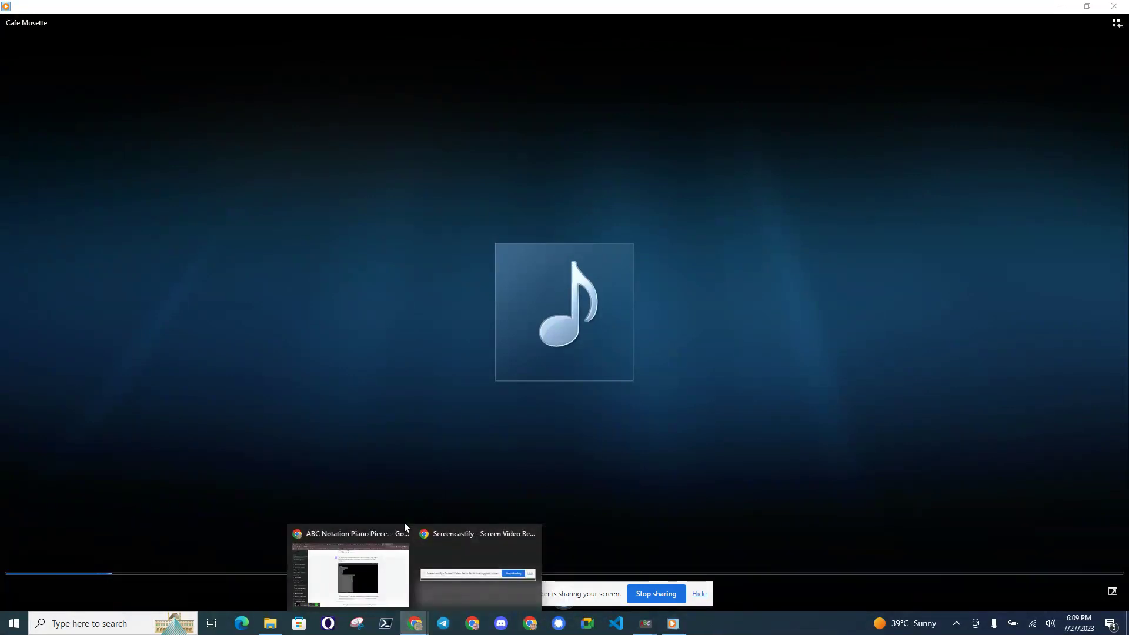
click(401, 532)
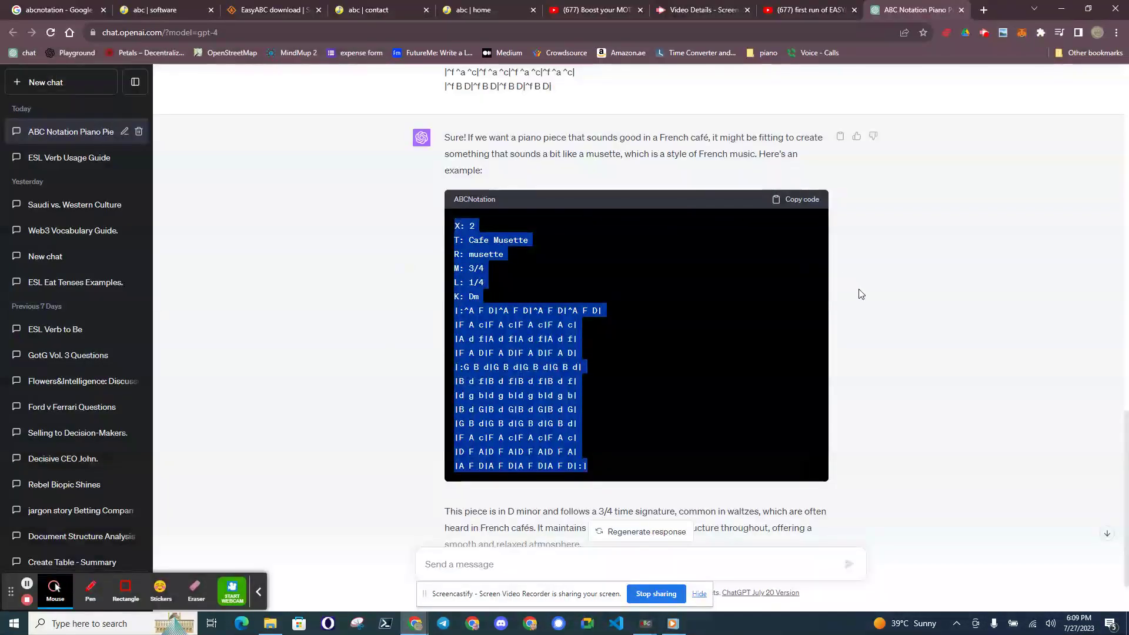